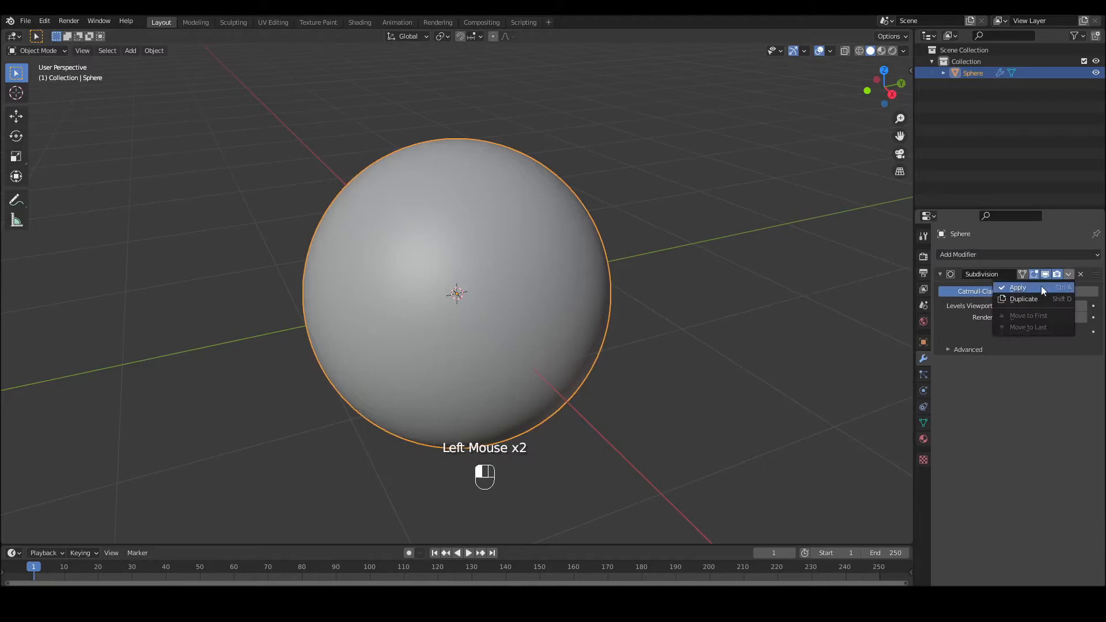
- Apply the sphere's Subdivision modifier and turn an enlarged timeline area into a Shader Editor
{"action": "left_click", "coordinate": [1034, 288]}
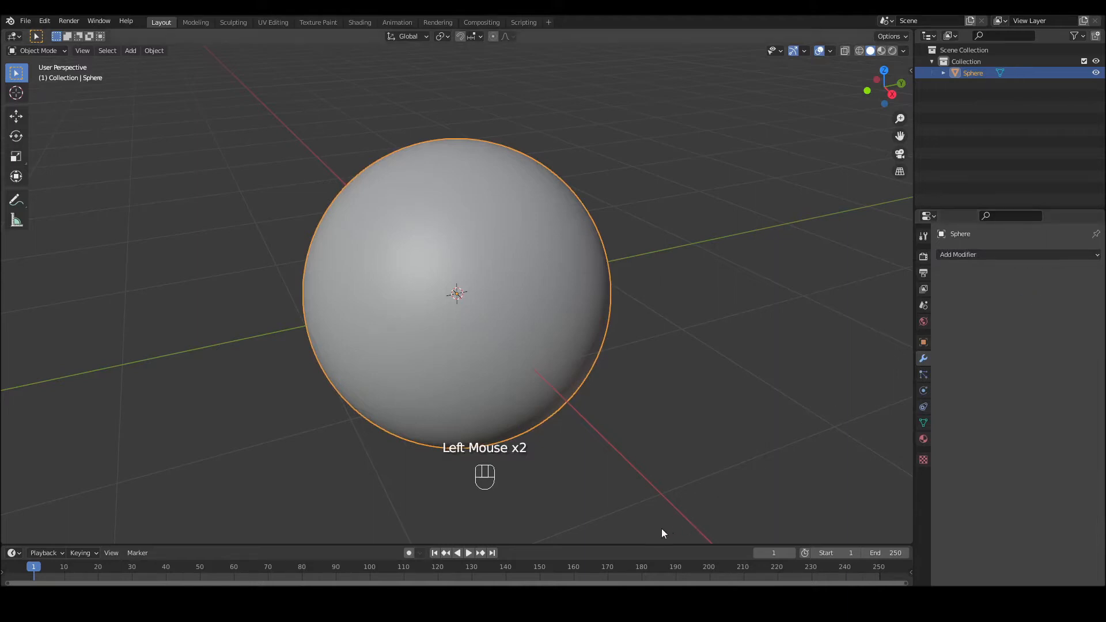
{"action": "left_click_drag", "start_coordinate": [642, 544], "coordinate": [665, 367]}
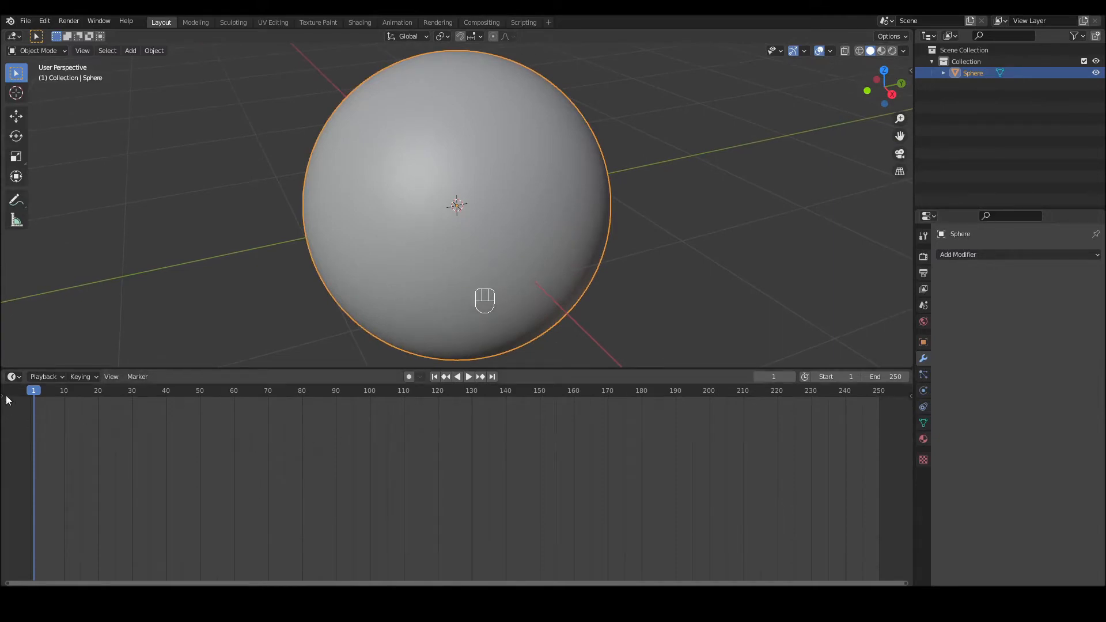
{"action": "left_click", "coordinate": [15, 377]}
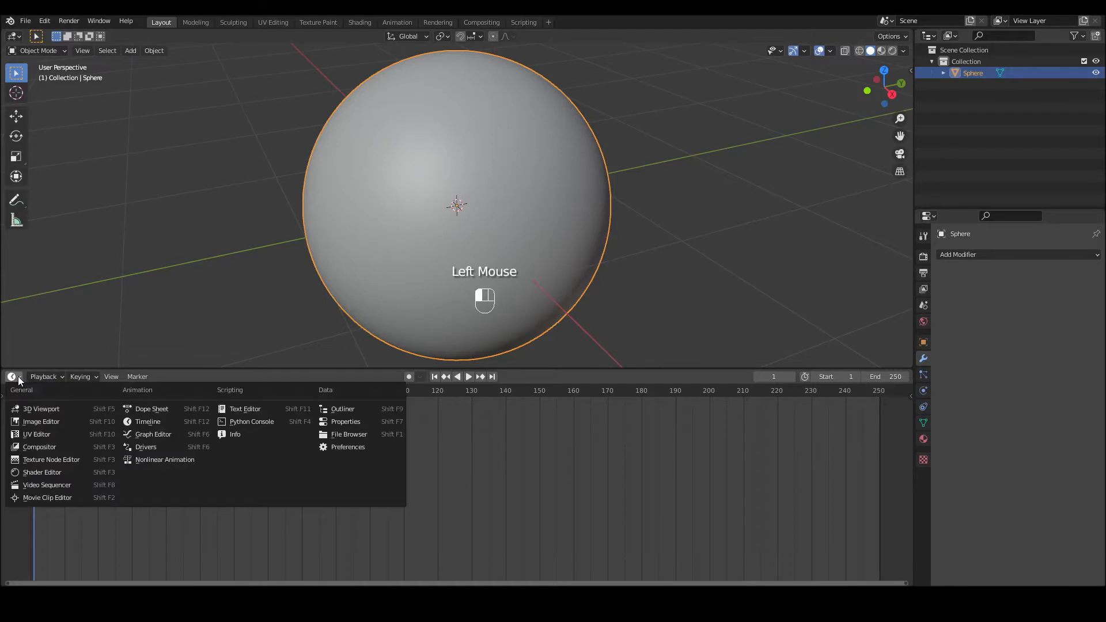
{"action": "left_click", "coordinate": [14, 377]}
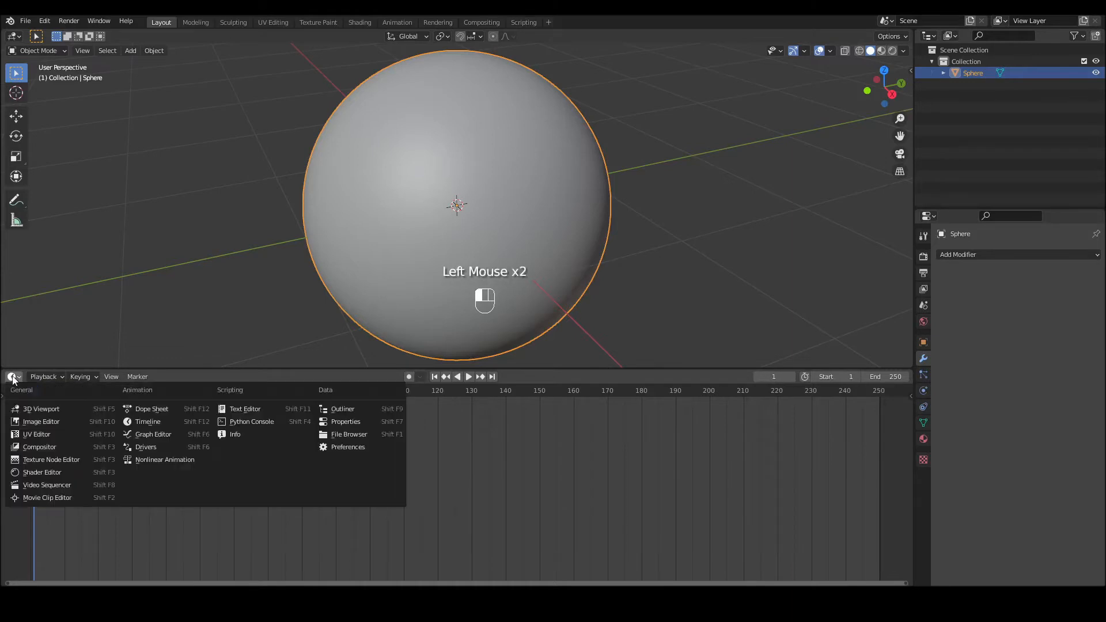
{"action": "left_click", "coordinate": [25, 473]}
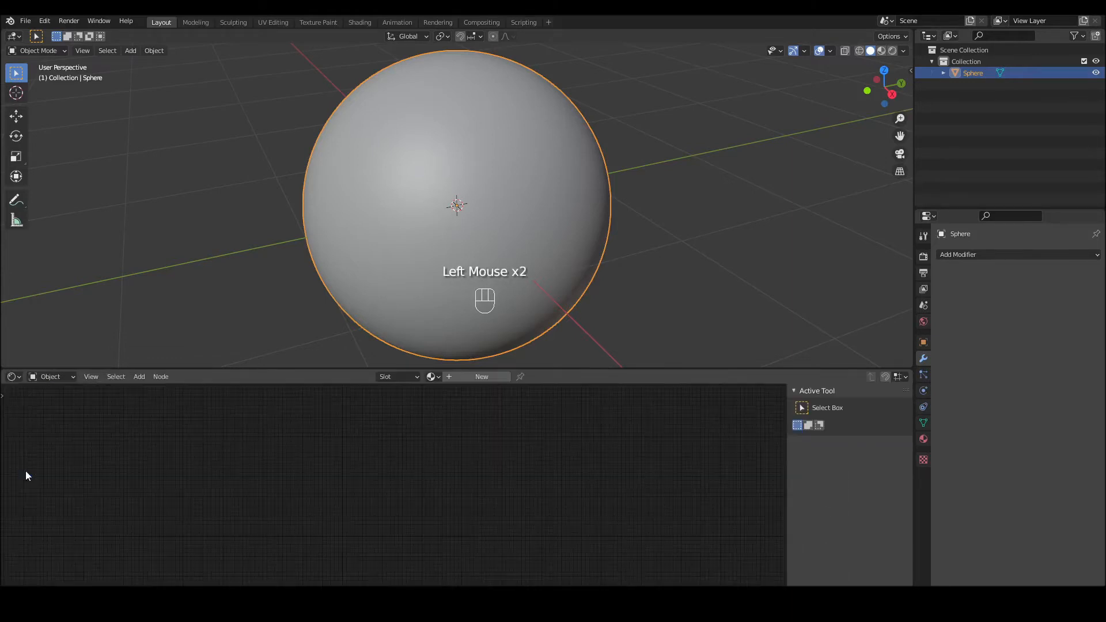
- Create a new material on the sphere and space its Principled BSDF and Material Output nodes farther apart
{"action": "left_click", "coordinate": [475, 378]}
{"action": "scroll", "coordinate": [499, 464], "scroll_direction": "up", "scroll_amount": 12}
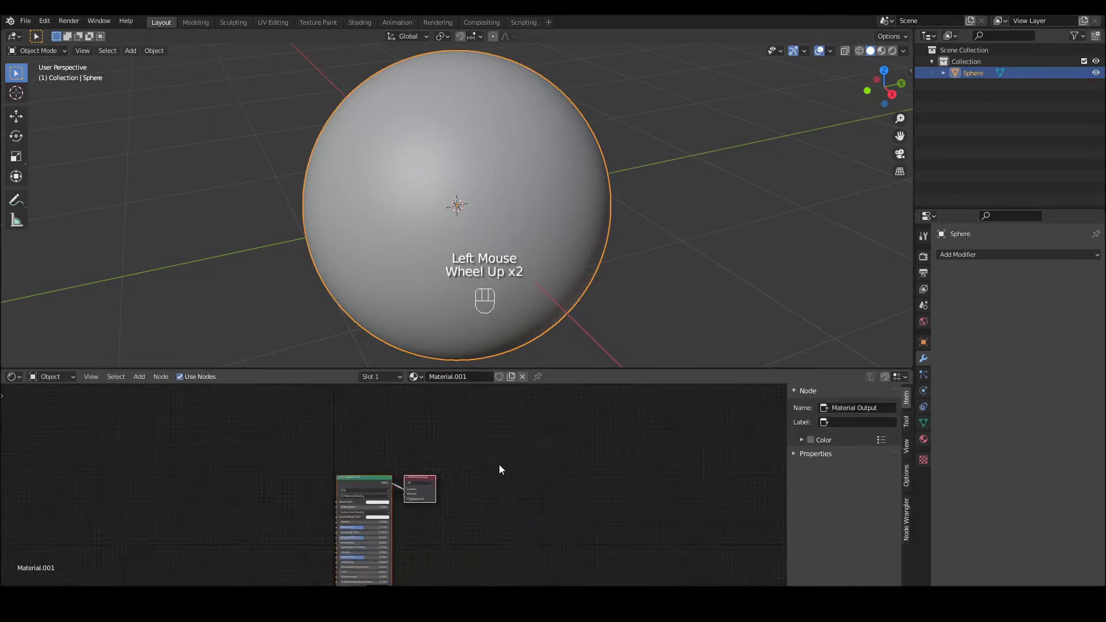
{"action": "middle_click_drag", "start_coordinate": [499, 464], "coordinate": [692, 395]}
{"action": "left_click", "coordinate": [690, 397]}
{"action": "left_click_drag", "start_coordinate": [497, 408], "coordinate": [369, 410]}
{"action": "middle_click_drag", "start_coordinate": [486, 499], "coordinate": [592, 495]}
{"action": "left_click", "coordinate": [591, 494]}
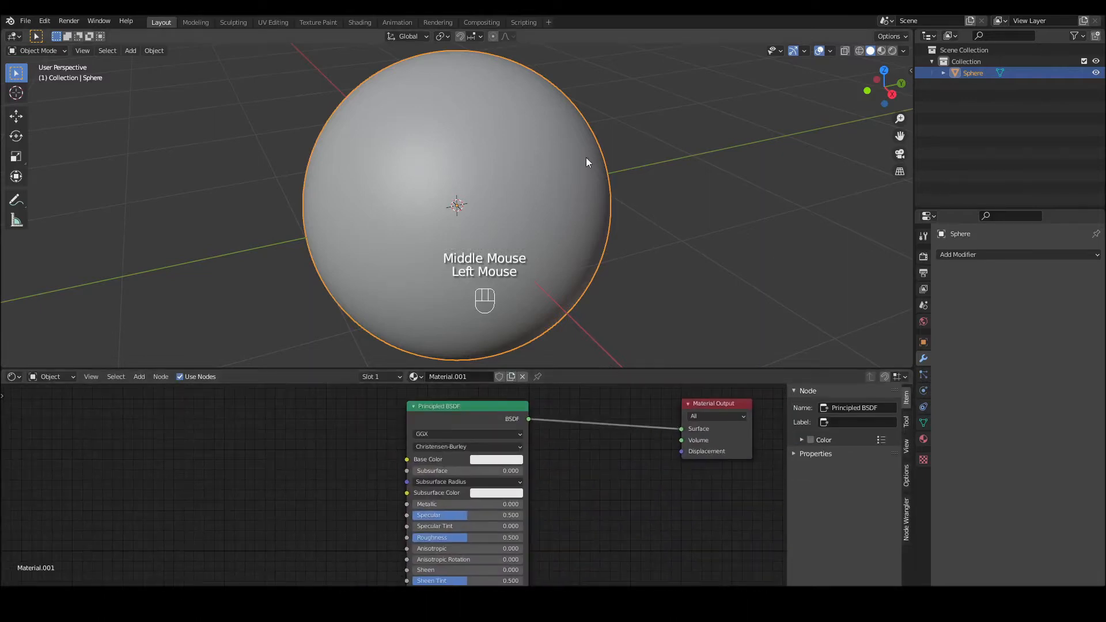
- Show the sphere in Material Preview shading, lit by the last built-in HDRI environment, the waterfront promenade
{"action": "left_click", "coordinate": [881, 50]}
{"action": "left_click", "coordinate": [903, 50]}
{"action": "mouse_move", "coordinate": [839, 202]}
{"action": "left_mouse_down"}
{"action": "mouse_move", "coordinate": [954, 203]}
{"action": "mouse_move", "coordinate": [835, 214]}
{"action": "left_mouse_up"}
{"action": "left_click", "coordinate": [897, 152]}
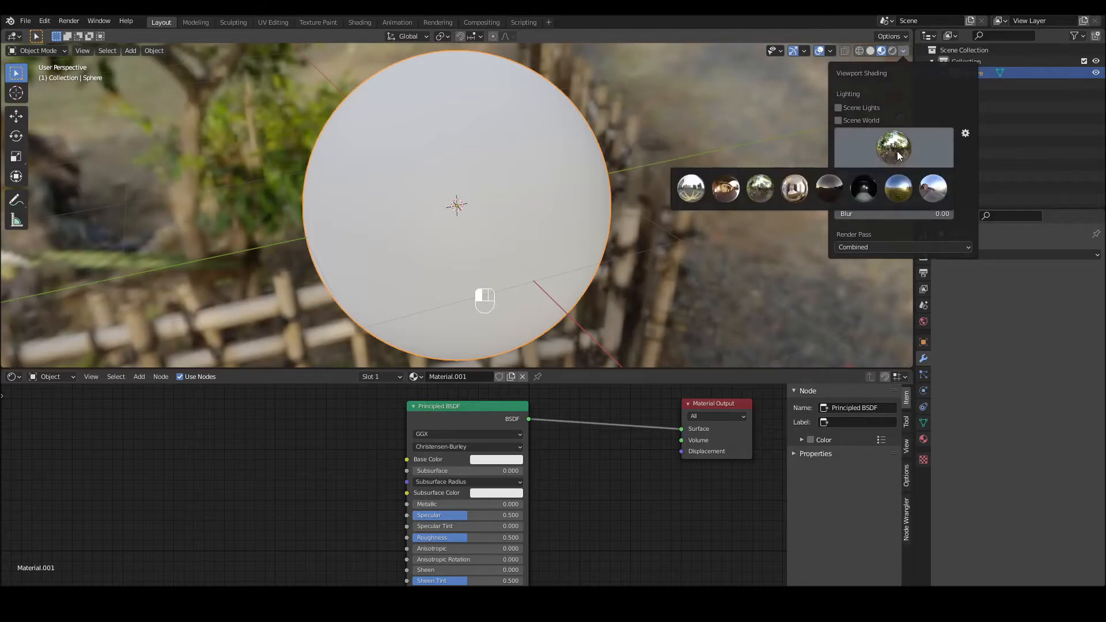
{"action": "left_click", "coordinate": [933, 188]}
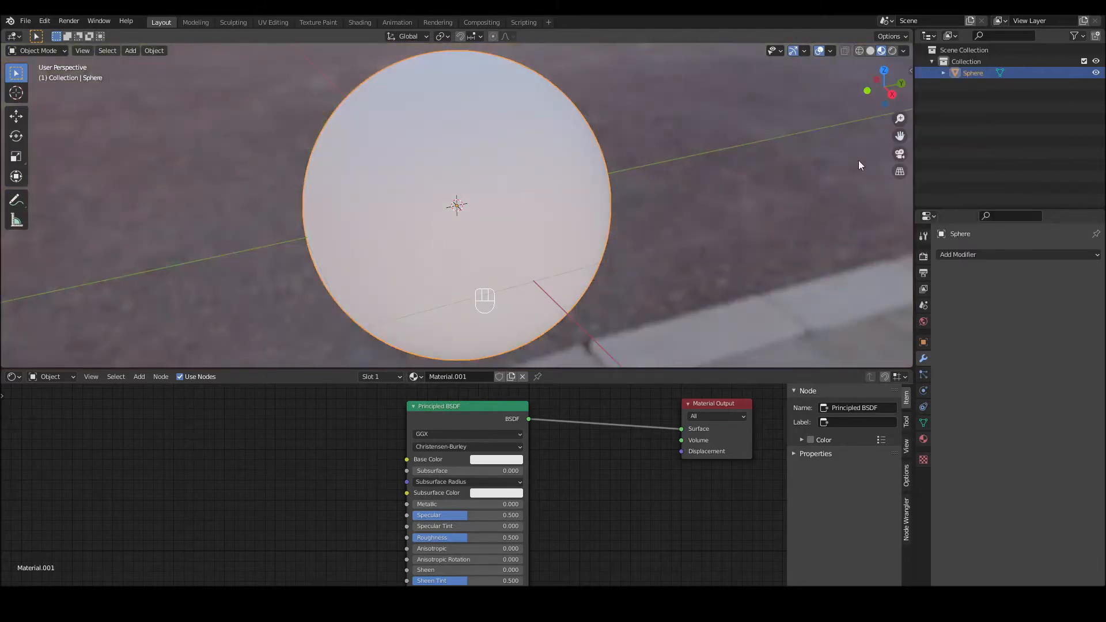
{"action": "mouse_move", "coordinate": [882, 81]}
{"action": "left_mouse_down"}
{"action": "mouse_move", "coordinate": [829, 87]}
{"action": "mouse_move", "coordinate": [732, 66]}
{"action": "mouse_move", "coordinate": [771, 104]}
{"action": "mouse_move", "coordinate": [841, 107]}
{"action": "mouse_move", "coordinate": [910, 75]}
{"action": "mouse_move", "coordinate": [924, 84]}
{"action": "mouse_move", "coordinate": [889, 85]}
{"action": "left_mouse_up"}
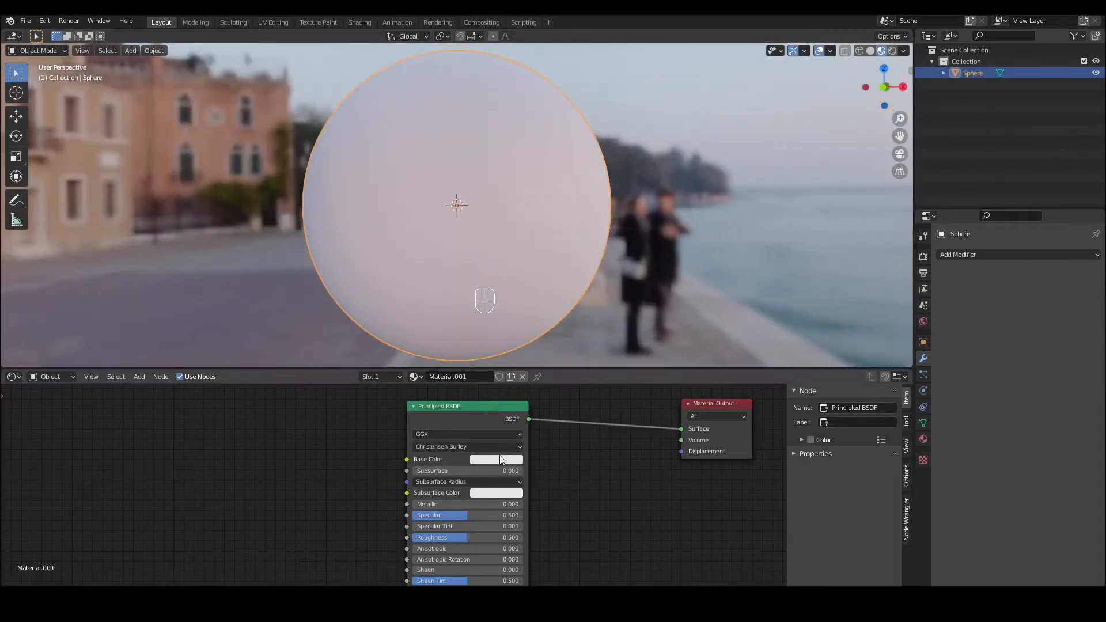
- Set the Principled BSDF's Metallic to 1.000 and its base color to a dark neutral grey with value about 0.292
{"action": "left_click", "coordinate": [499, 459]}
{"action": "left_click_drag", "start_coordinate": [557, 318], "coordinate": [557, 387]}
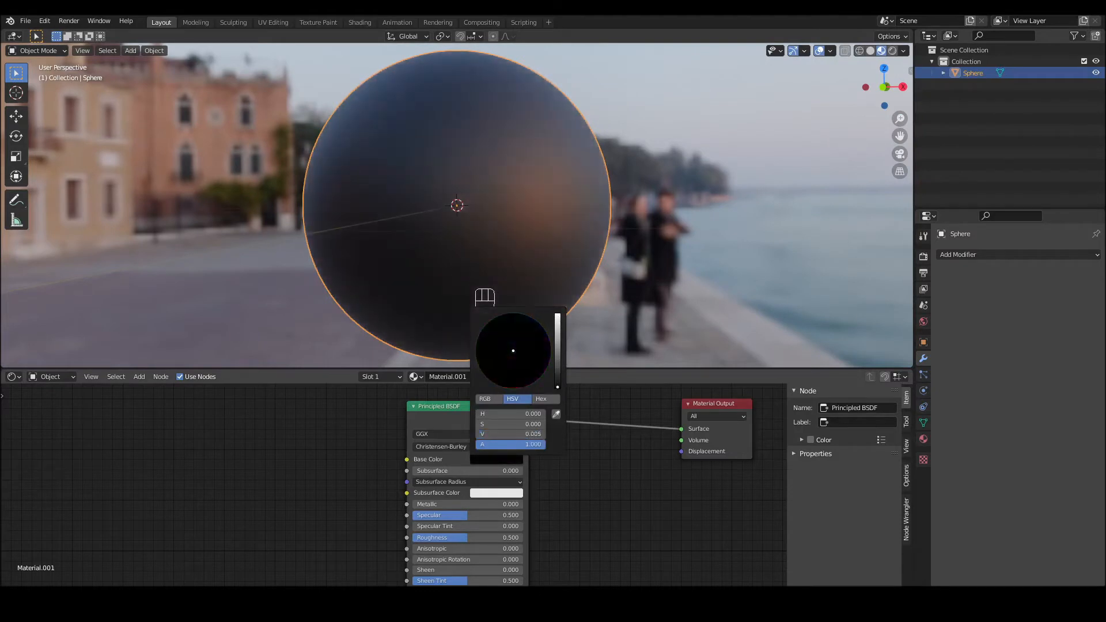
{"action": "middle_click_drag", "start_coordinate": [578, 507], "coordinate": [621, 446]}
{"action": "left_click_drag", "start_coordinate": [467, 450], "coordinate": [579, 451]}
{"action": "left_click", "coordinate": [547, 399]}
{"action": "left_click_drag", "start_coordinate": [600, 326], "coordinate": [600, 311]}
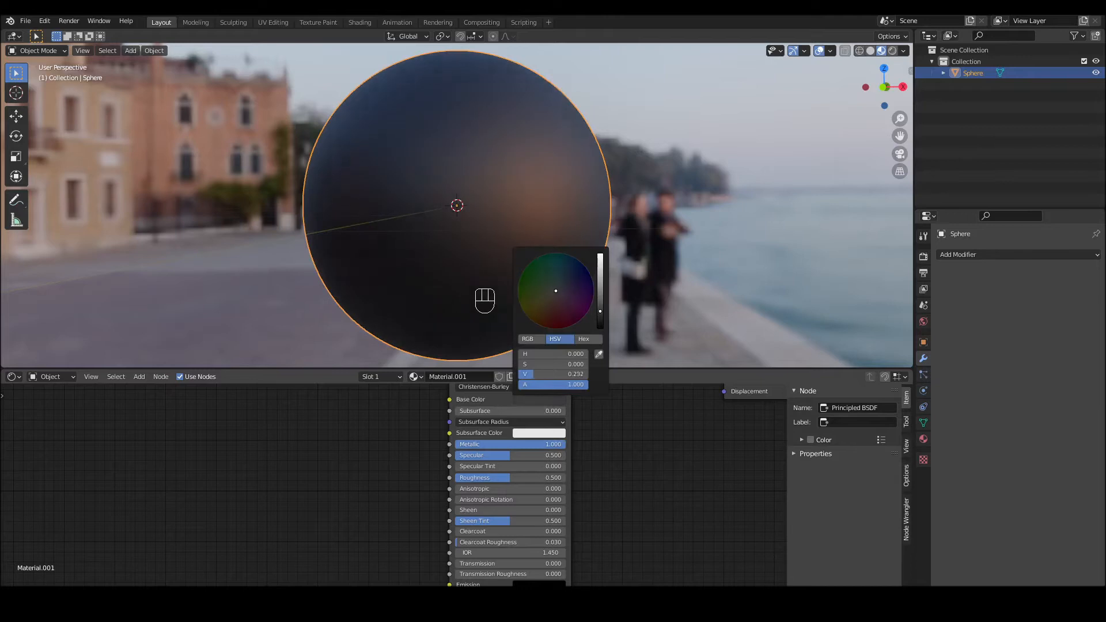
- Set the Principled BSDF's Specular to 1.000 and its Roughness to 0.300
{"action": "left_click_drag", "start_coordinate": [508, 457], "coordinate": [561, 456]}
{"action": "middle_click_drag", "start_coordinate": [547, 481], "coordinate": [609, 503]}
{"action": "mouse_move", "coordinate": [572, 503]}
{"action": "left_mouse_down"}
{"action": "mouse_move", "coordinate": [520, 502]}
{"action": "mouse_move", "coordinate": [550, 502]}
{"action": "left_mouse_up"}
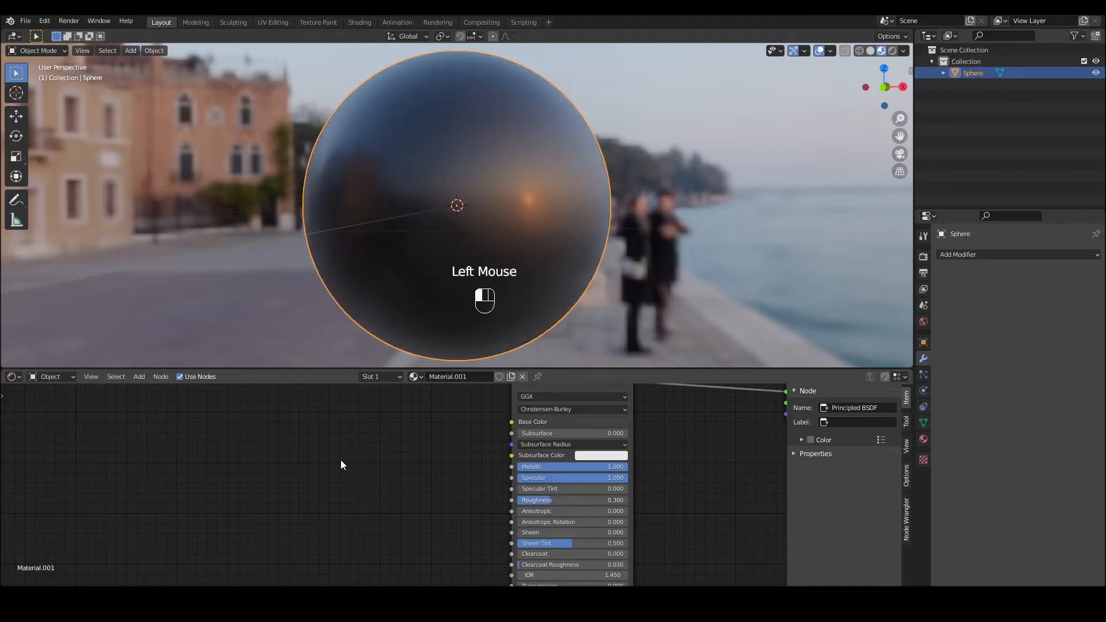
- Add a Noise Texture node and a ColorRamp node ahead of the Principled BSDF
{"action": "left_click", "coordinate": [139, 376]}
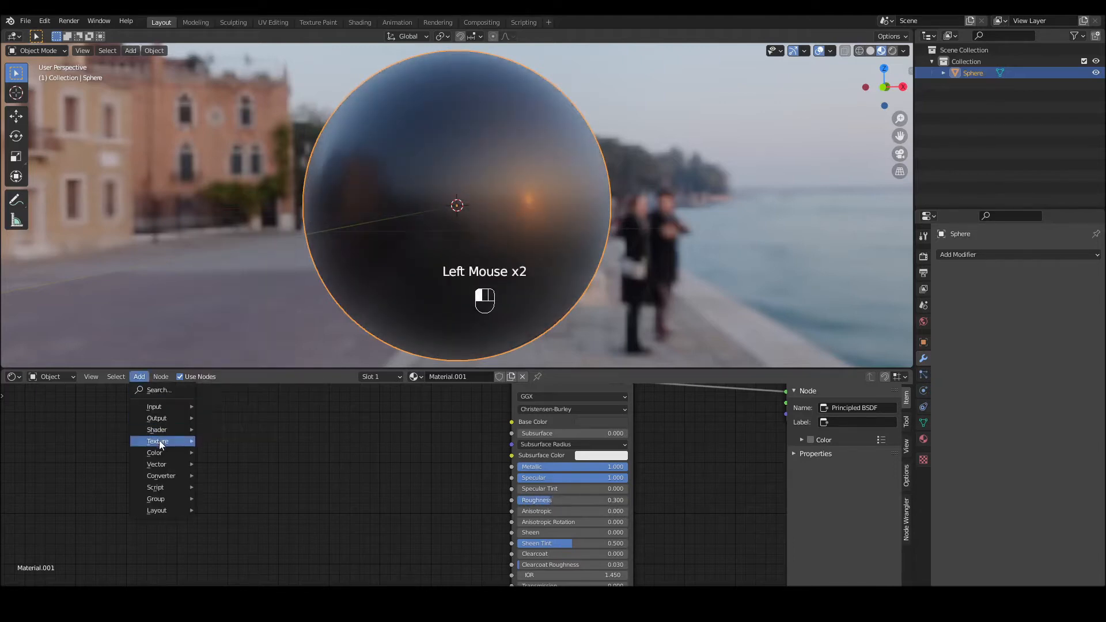
{"action": "mouse_move", "coordinate": [158, 441]}
{"action": "left_click", "coordinate": [233, 378]}
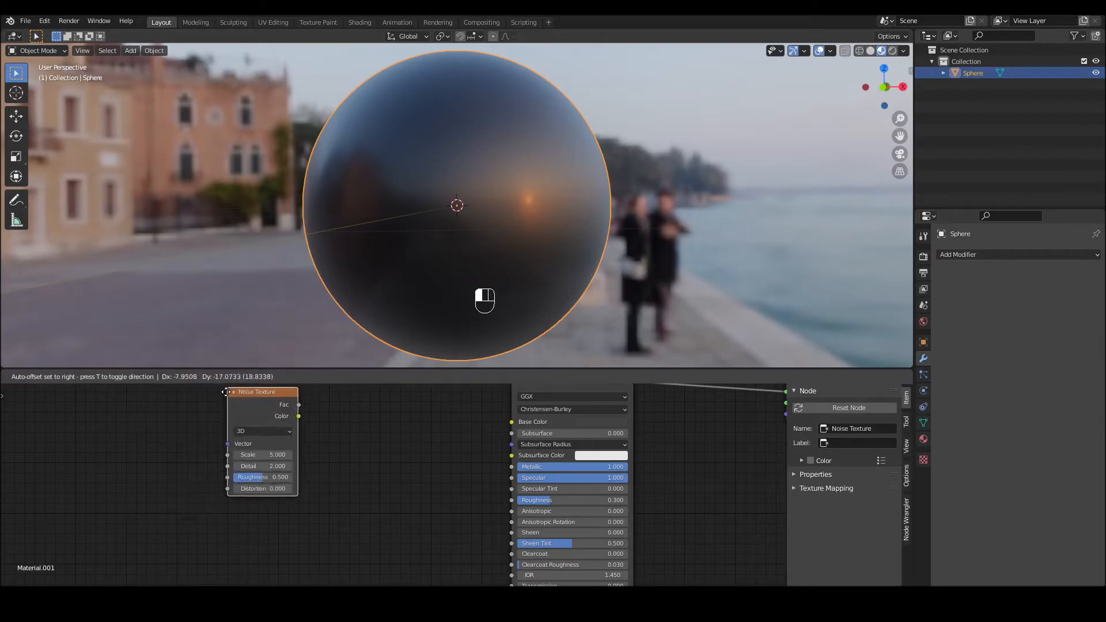
{"action": "left_click", "coordinate": [221, 436]}
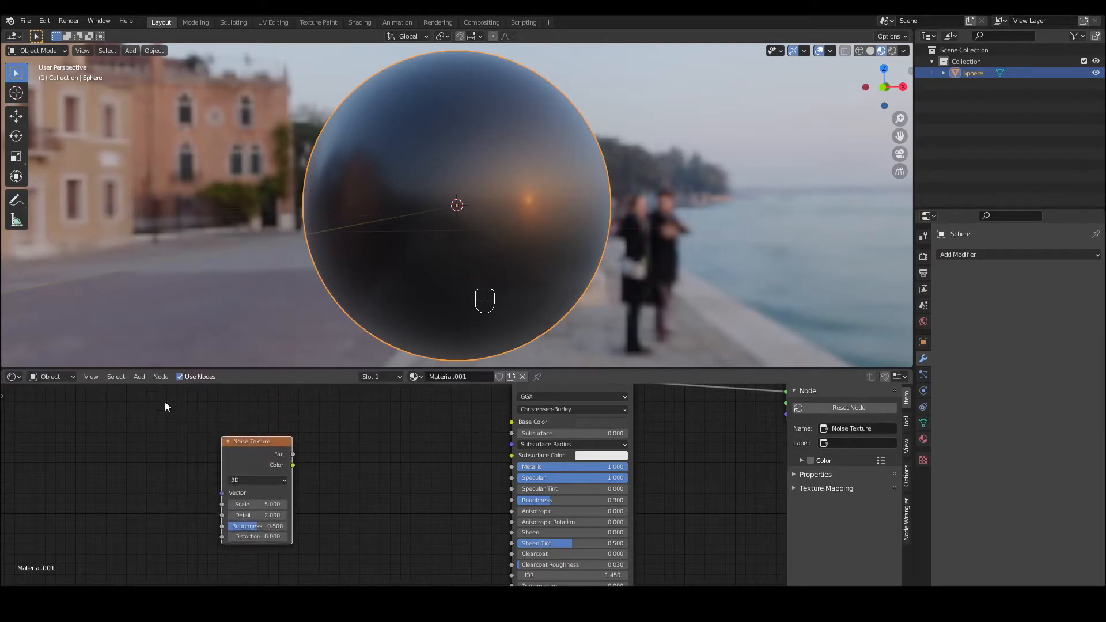
{"action": "left_click", "coordinate": [139, 376]}
{"action": "mouse_move", "coordinate": [154, 477]}
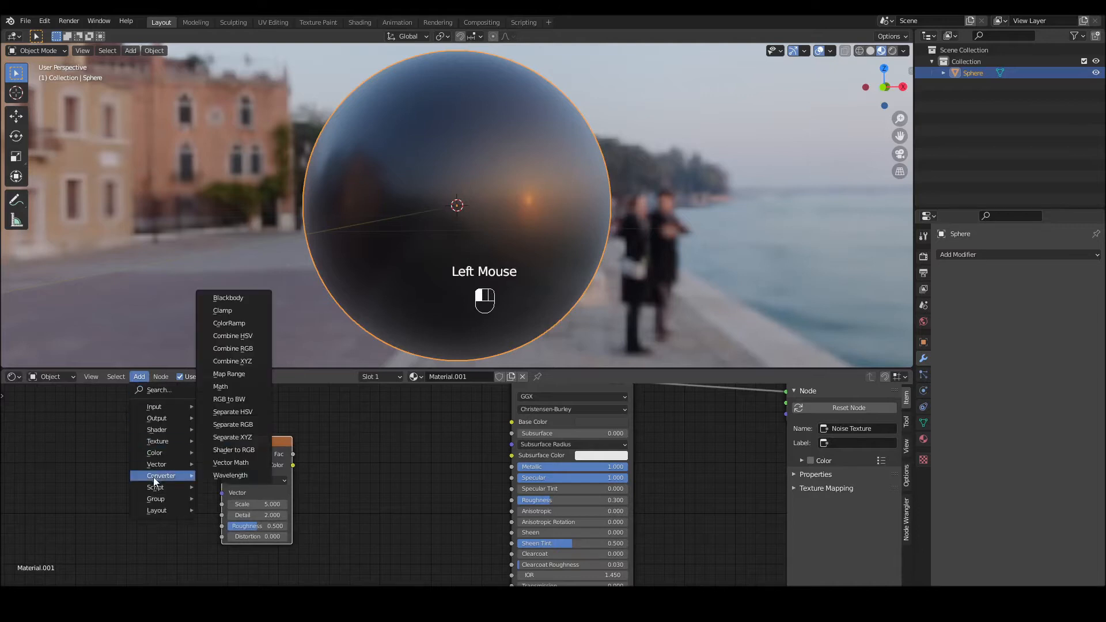
{"action": "left_click", "coordinate": [229, 323]}
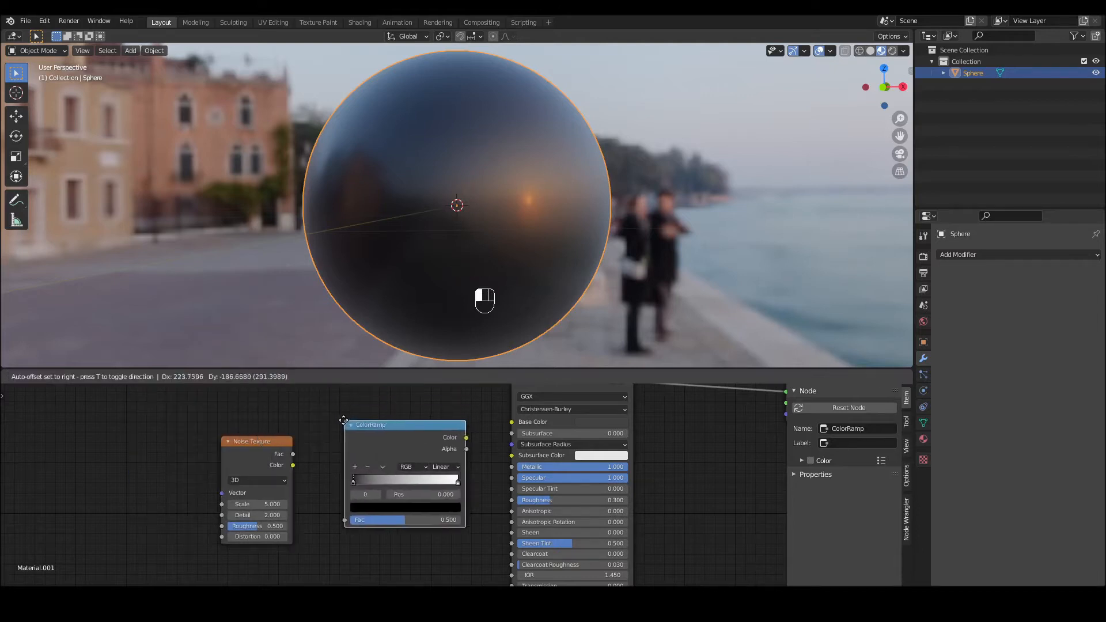
{"action": "left_click", "coordinate": [343, 420]}
- Link the Noise Texture's Fac through the ColorRamp, and the ColorRamp's Color into the Principled BSDF's Roughness
{"action": "middle_click_drag", "start_coordinate": [696, 530], "coordinate": [730, 466]}
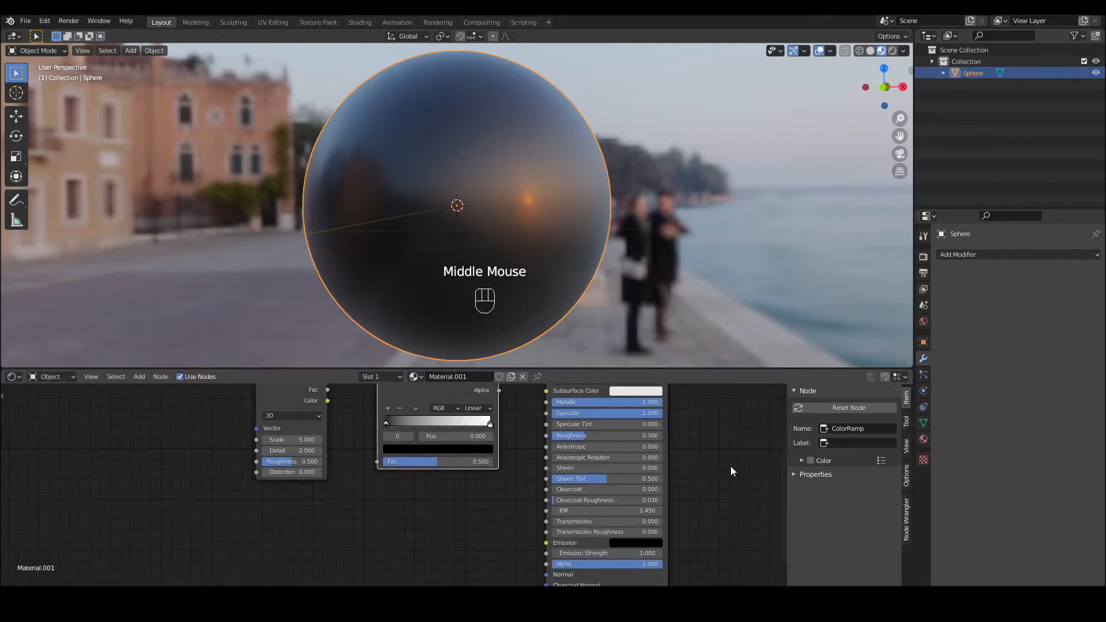
{"action": "left_click_drag", "start_coordinate": [432, 390], "coordinate": [423, 414]}
{"action": "left_click_drag", "start_coordinate": [489, 405], "coordinate": [546, 435]}
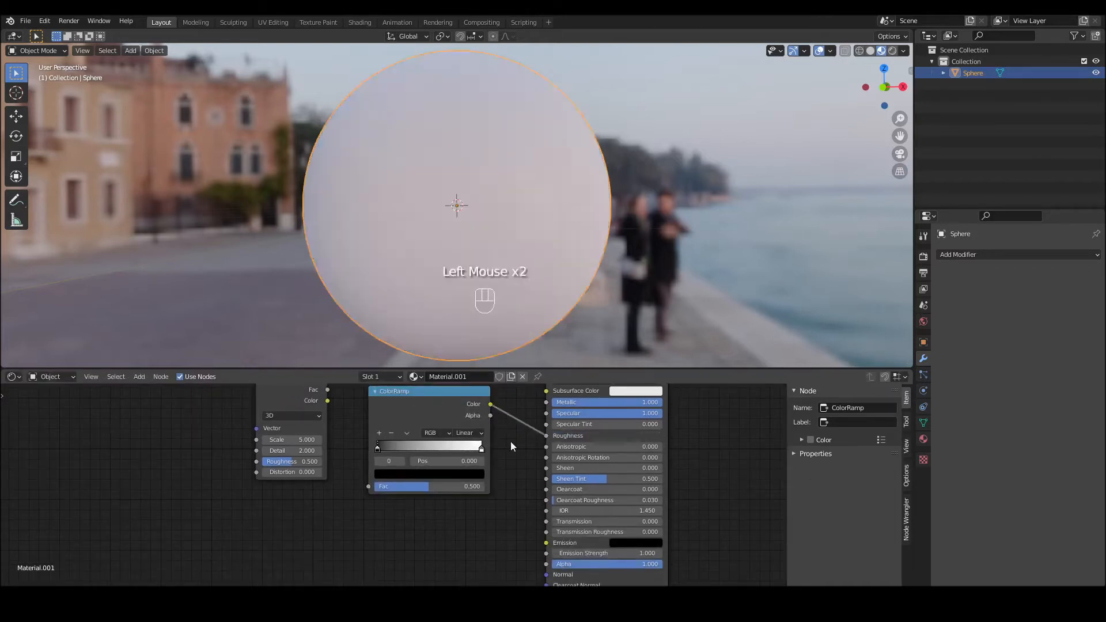
{"action": "mouse_move", "coordinate": [378, 447]}
{"action": "left_mouse_down"}
{"action": "mouse_move", "coordinate": [440, 447]}
{"action": "mouse_move", "coordinate": [374, 451]}
{"action": "left_mouse_up"}
{"action": "left_click_drag", "start_coordinate": [327, 389], "coordinate": [366, 488]}
{"action": "left_click", "coordinate": [274, 396]}
{"action": "left_click_drag", "start_coordinate": [274, 396], "coordinate": [254, 431]}
- Set the Noise Texture's Scale to 6.500 and tighten the ColorRamp, with the black stop at 0.323 and the white stop moved inward
{"action": "left_click_drag", "start_coordinate": [378, 448], "coordinate": [464, 451]}
{"action": "left_click", "coordinate": [415, 449]}
{"action": "left_click_drag", "start_coordinate": [277, 475], "coordinate": [332, 475]}
{"action": "left_click_drag", "start_coordinate": [415, 449], "coordinate": [404, 450]}
{"action": "left_click_drag", "start_coordinate": [885, 90], "coordinate": [910, 92]}
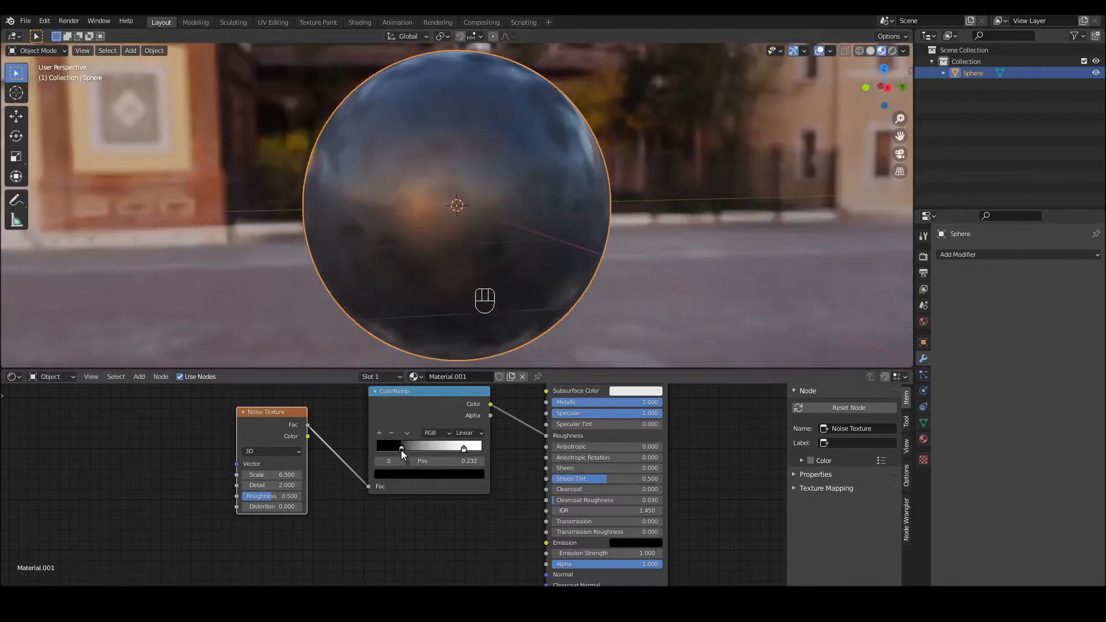
{"action": "left_click_drag", "start_coordinate": [405, 451], "coordinate": [410, 452]}
{"action": "left_click", "coordinate": [376, 536]}
- Duplicate the Noise Texture and ColorRamp nodes below the originals and enlarge the Shader Editor area
{"action": "middle_click_drag", "start_coordinate": [375, 535], "coordinate": [438, 456]}
{"action": "scroll", "coordinate": [486, 141], "scroll_direction": "up", "scroll_amount": 4}
{"action": "scroll", "coordinate": [486, 141], "scroll_direction": "down", "scroll_amount": 3}
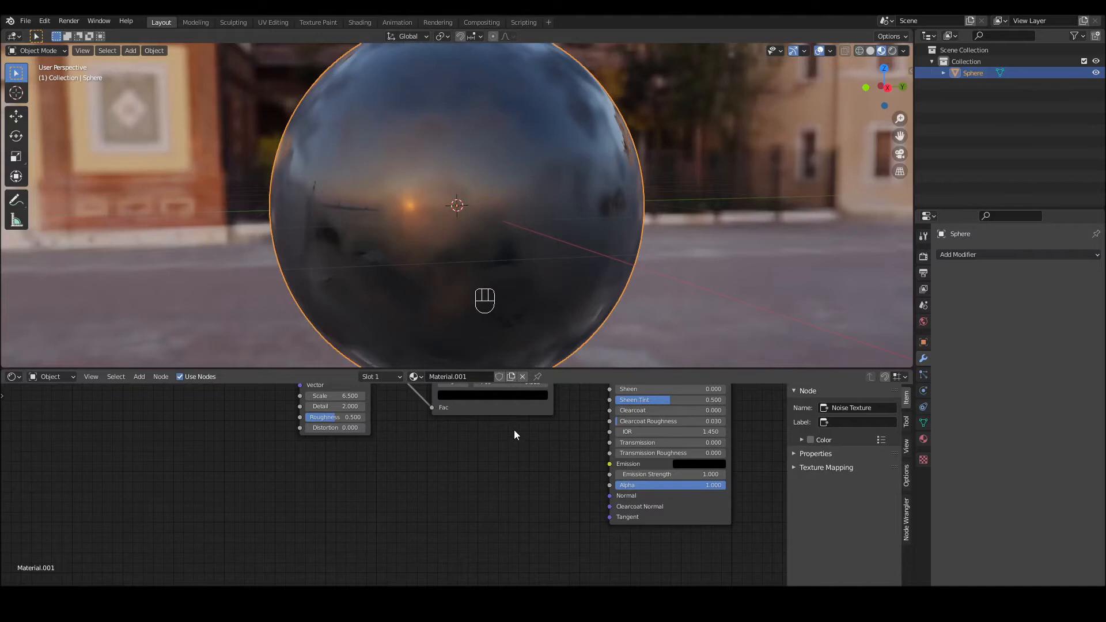
{"action": "middle_click_drag", "start_coordinate": [480, 470], "coordinate": [463, 511]}
{"action": "left_click", "coordinate": [330, 389]}
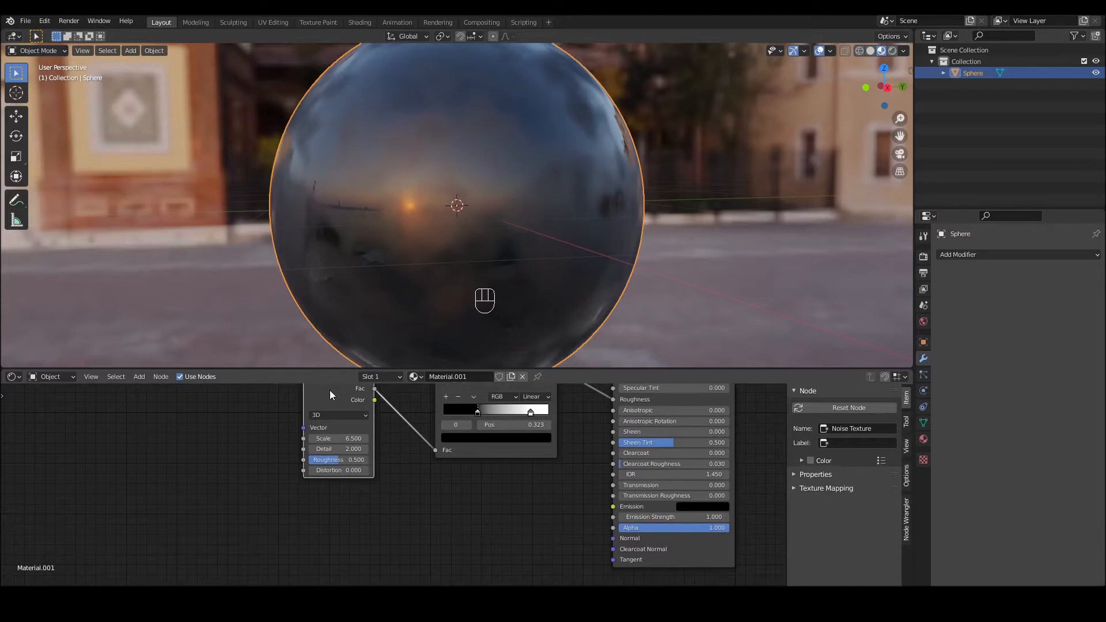
{"action": "key", "text": "shift+d"}
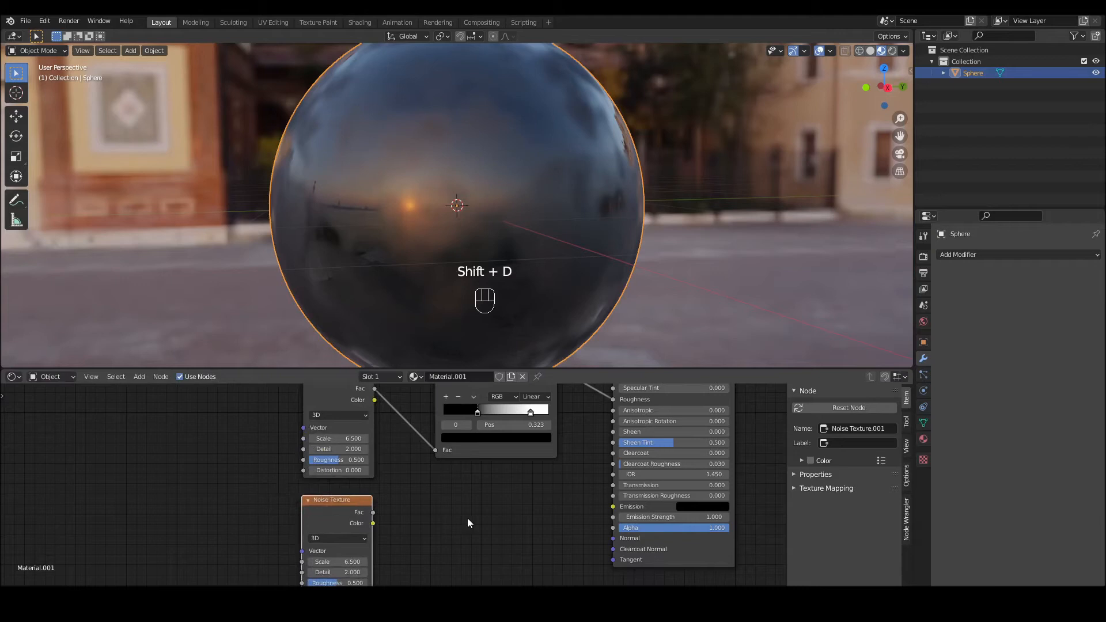
{"action": "left_click", "coordinate": [510, 449]}
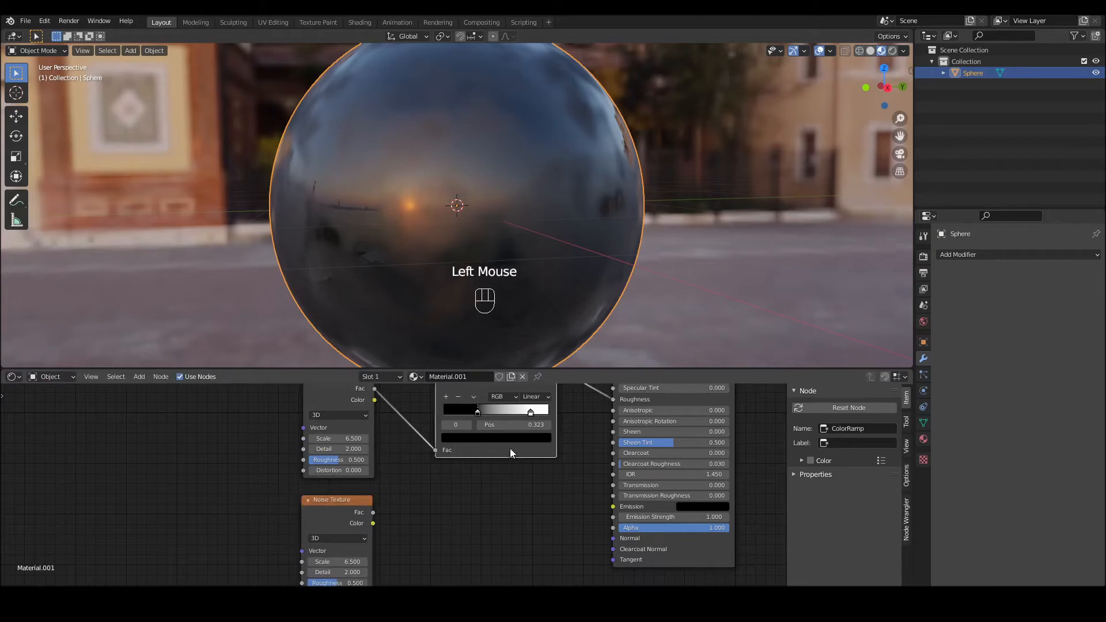
{"action": "key", "text": "shift+d"}
{"action": "left_click", "coordinate": [470, 586]}
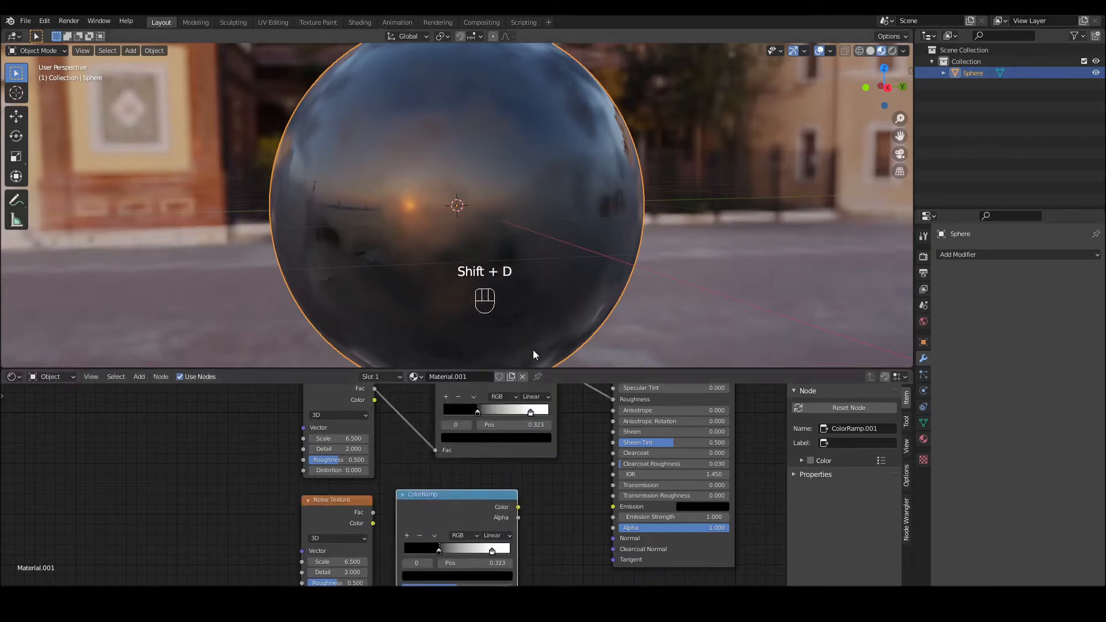
{"action": "left_click", "coordinate": [557, 490]}
{"action": "left_click_drag", "start_coordinate": [578, 369], "coordinate": [585, 322]}
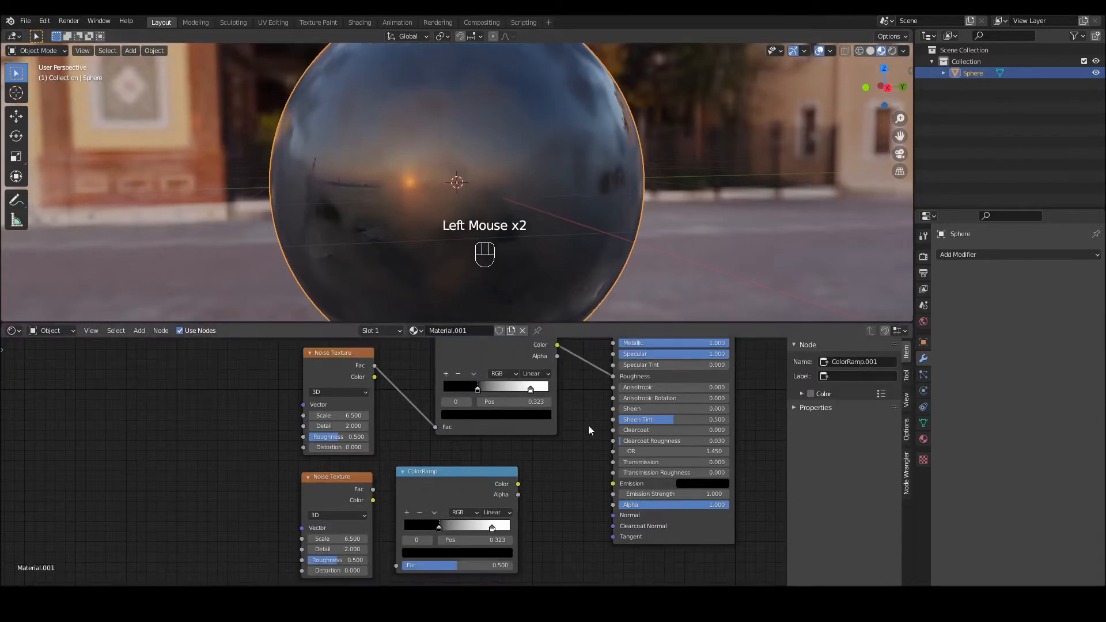
- Search for and add a Bump node, place it before the Principled BSDF and connect its Normal output to the shader's Normal input
{"action": "left_click", "coordinate": [139, 331]}
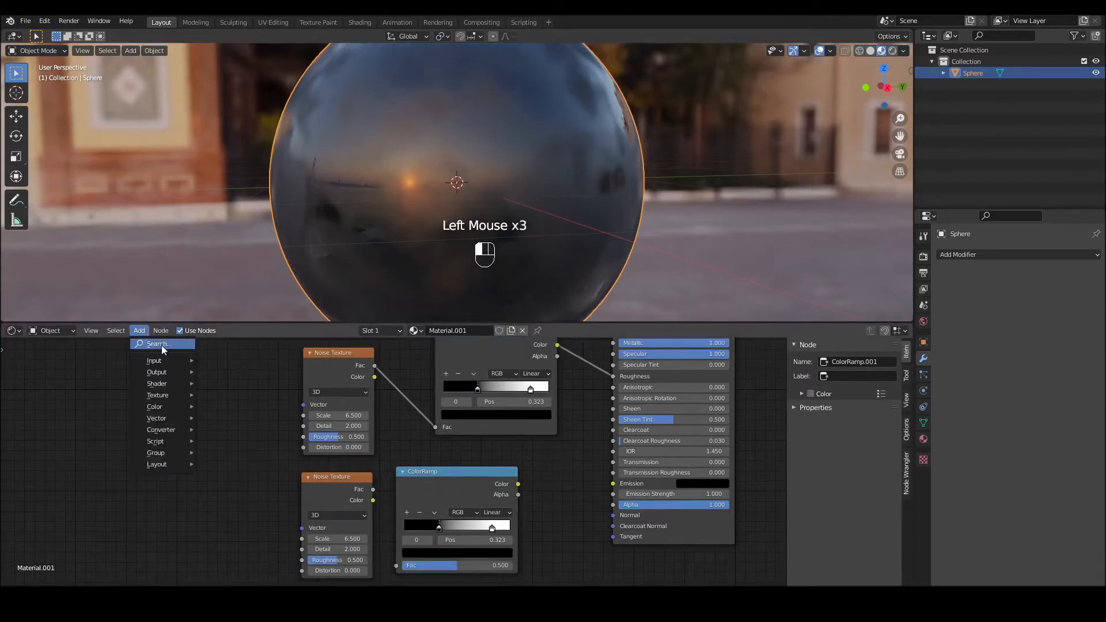
{"action": "left_click", "coordinate": [161, 345]}
{"action": "type", "text": "bump"}
{"action": "key", "text": "Return"}
{"action": "left_click", "coordinate": [115, 432]}
{"action": "left_click_drag", "start_coordinate": [244, 466], "coordinate": [467, 550]}
{"action": "left_click_drag", "start_coordinate": [460, 472], "coordinate": [367, 487]}
{"action": "left_click_drag", "start_coordinate": [150, 436], "coordinate": [525, 490]}
{"action": "scroll", "coordinate": [576, 536], "scroll_direction": "up", "scroll_amount": 3}
{"action": "middle_click_drag", "start_coordinate": [576, 537], "coordinate": [616, 451]}
{"action": "left_click_drag", "start_coordinate": [596, 406], "coordinate": [659, 422]}
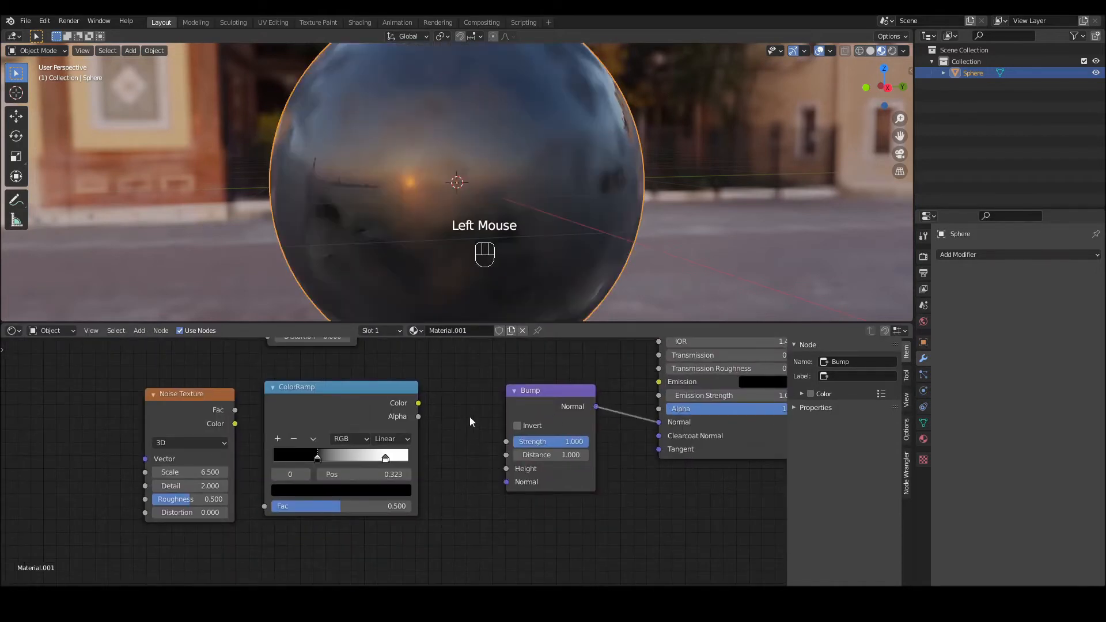
- Connect the duplicated ColorRamp's Color to the Bump's Height, and the duplicated Noise Texture's Fac to that ColorRamp's Fac
{"action": "left_click_drag", "start_coordinate": [419, 403], "coordinate": [506, 468]}
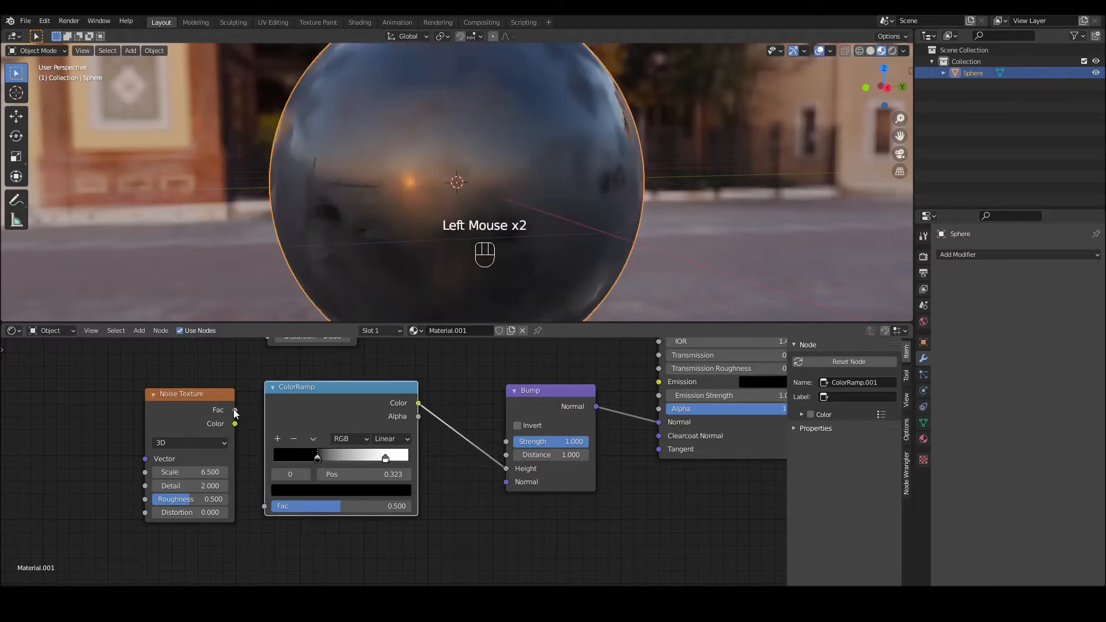
{"action": "left_click_drag", "start_coordinate": [235, 411], "coordinate": [243, 459]}
{"action": "left_click_drag", "start_coordinate": [264, 502], "coordinate": [264, 504]}
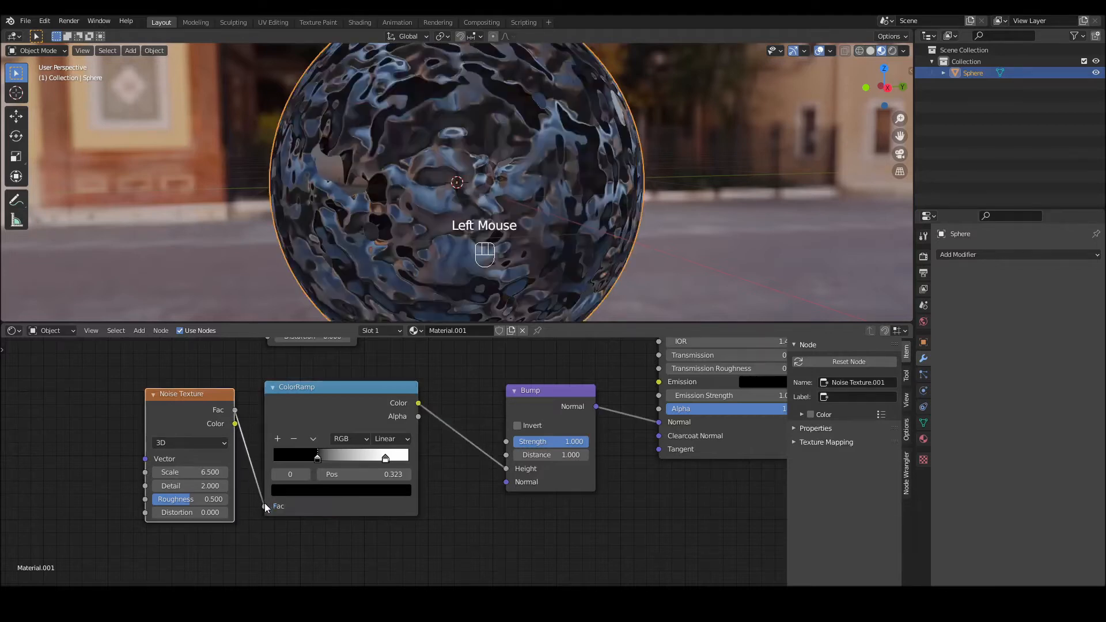
- Set the duplicated Noise Texture's Scale to 29.000 and Detail to 16
{"action": "left_click_drag", "start_coordinate": [894, 92], "coordinate": [789, 138]}
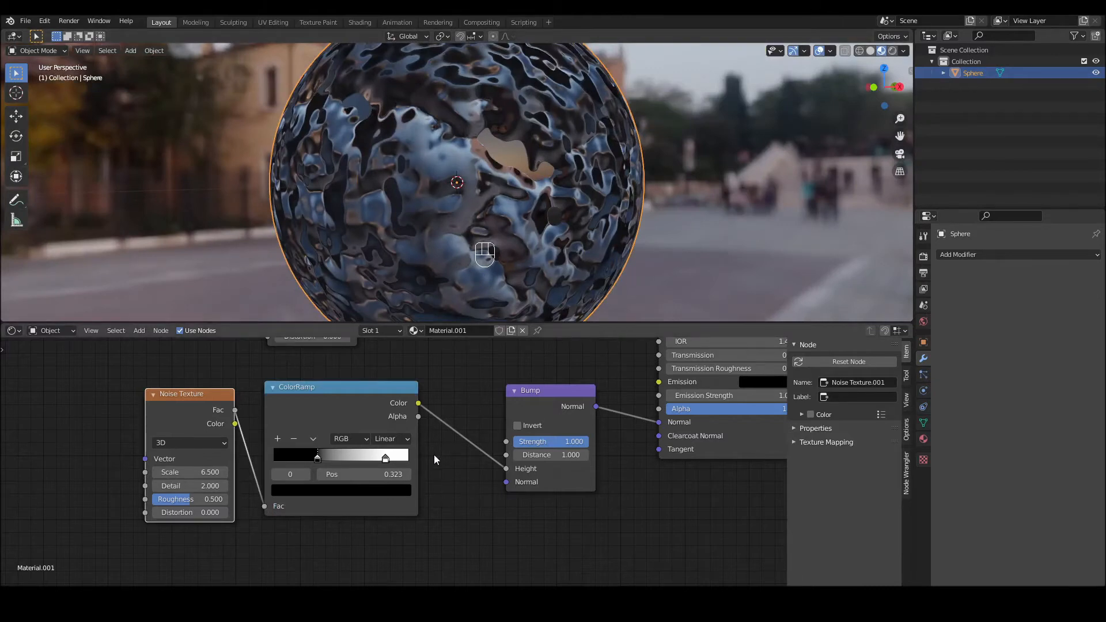
{"action": "left_click", "coordinate": [177, 471]}
{"action": "mouse_move", "coordinate": [178, 472]}
{"action": "left_mouse_down"}
{"action": "mouse_move", "coordinate": [232, 472]}
{"action": "mouse_move", "coordinate": [163, 485]}
{"action": "left_mouse_up"}
{"action": "double_click", "coordinate": [164, 485]}
{"action": "type", "text": "16"}
{"action": "key", "text": "Return"}
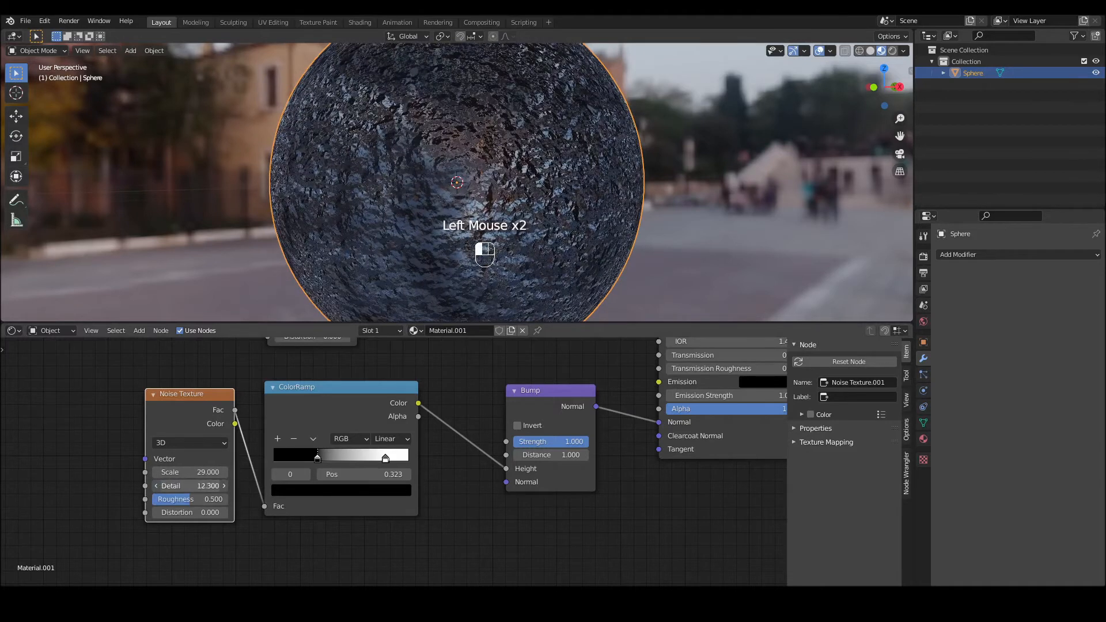
- Set the duplicated Noise Texture's Roughness to 0.842 and lower the Bump node's Strength to about 0.217
{"action": "left_click_drag", "start_coordinate": [189, 501], "coordinate": [215, 501]}
{"action": "left_click_drag", "start_coordinate": [883, 100], "coordinate": [922, 86]}
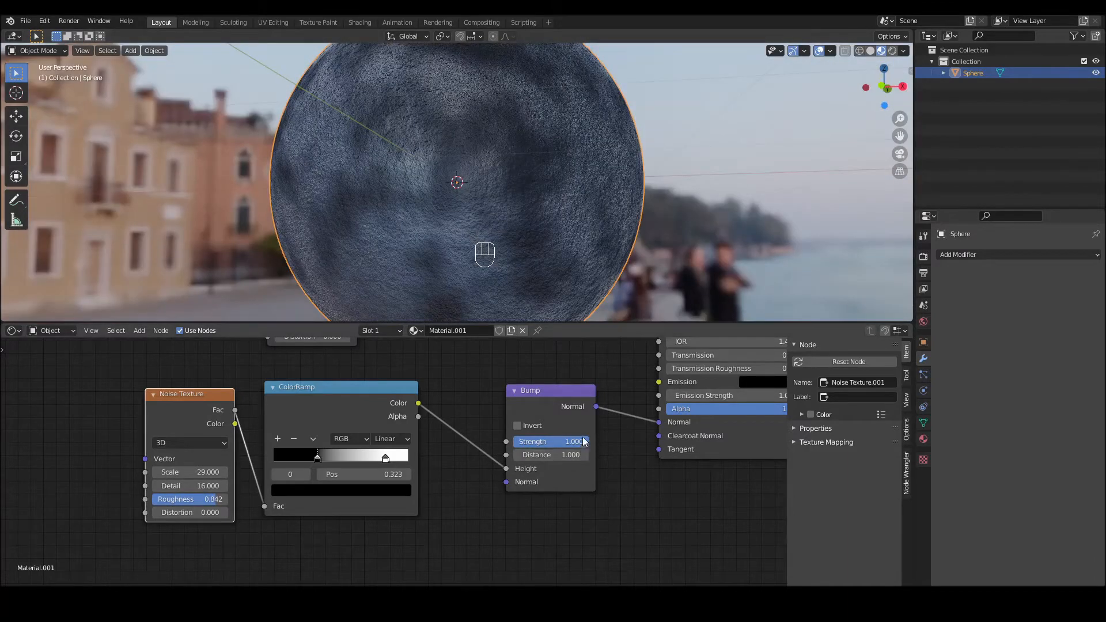
{"action": "left_click_drag", "start_coordinate": [581, 447], "coordinate": [517, 447]}
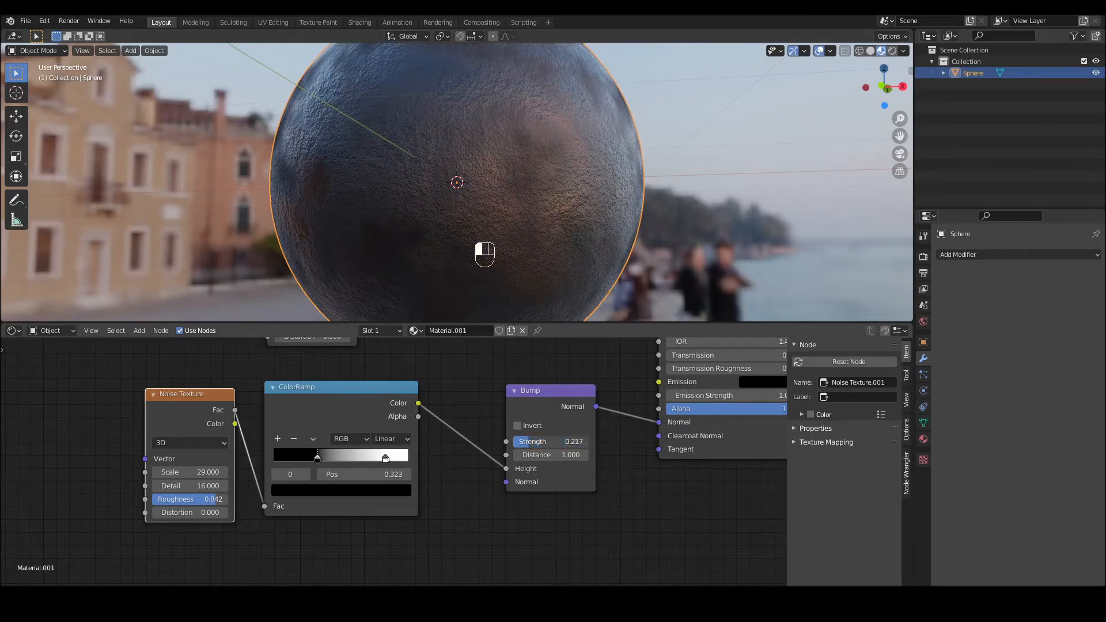
- Enlarge the 3D viewport by shrinking the node editor, with the whole sphere in view
{"action": "left_click_drag", "start_coordinate": [884, 87], "coordinate": [1089, 100]}
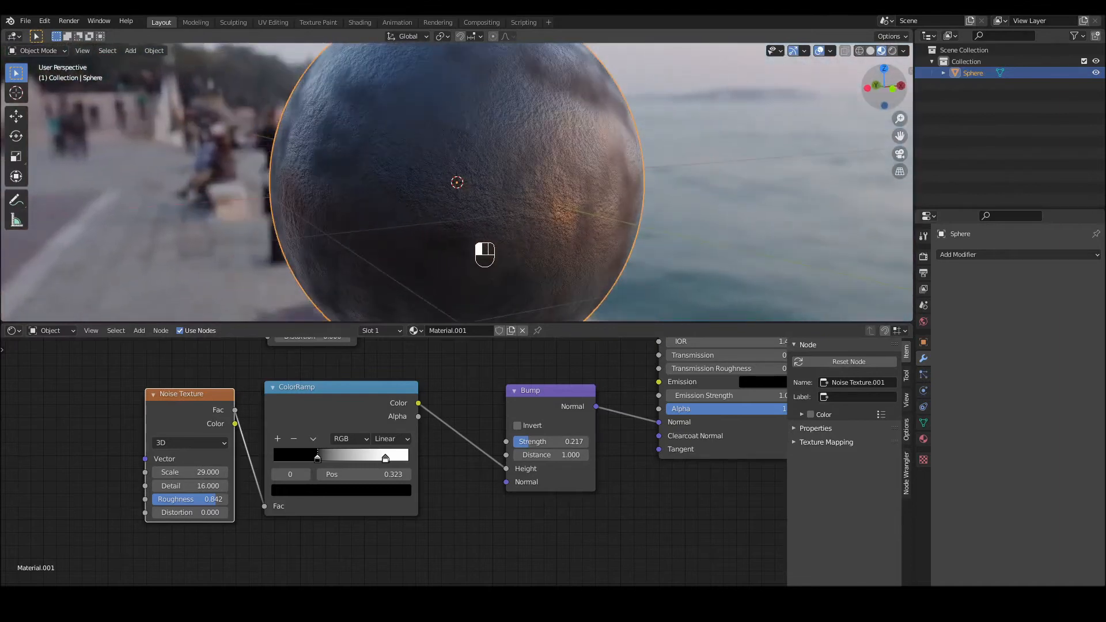
{"action": "left_click_drag", "start_coordinate": [741, 143], "coordinate": [751, 167]}
{"action": "left_click_drag", "start_coordinate": [725, 323], "coordinate": [714, 380]}
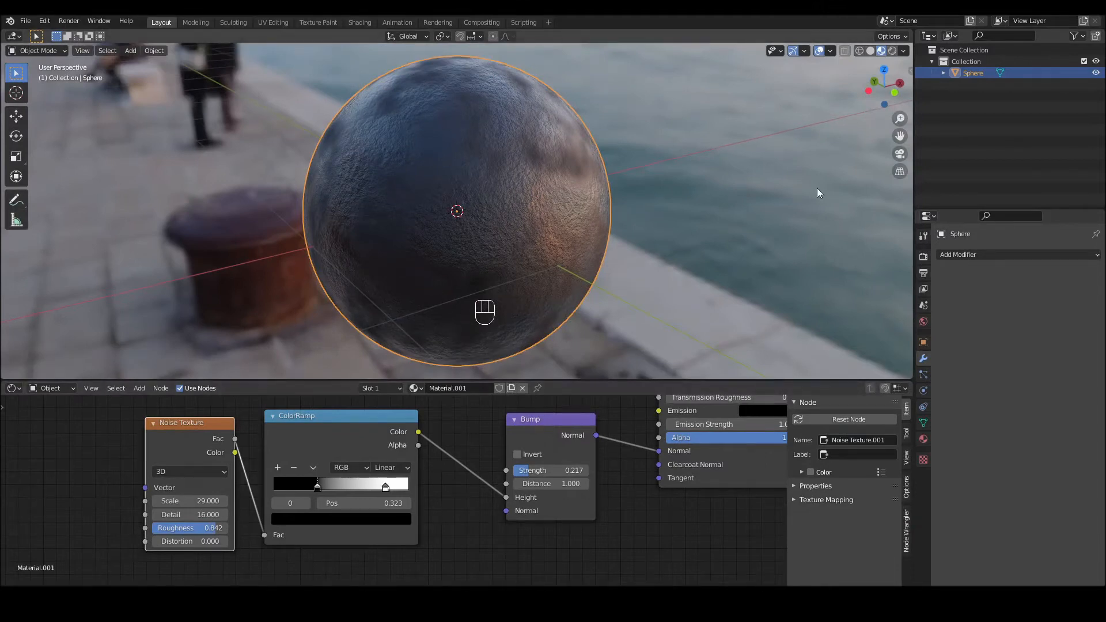
{"action": "left_click_drag", "start_coordinate": [899, 136], "coordinate": [992, 135]}
{"action": "left_click_drag", "start_coordinate": [616, 381], "coordinate": [615, 474]}
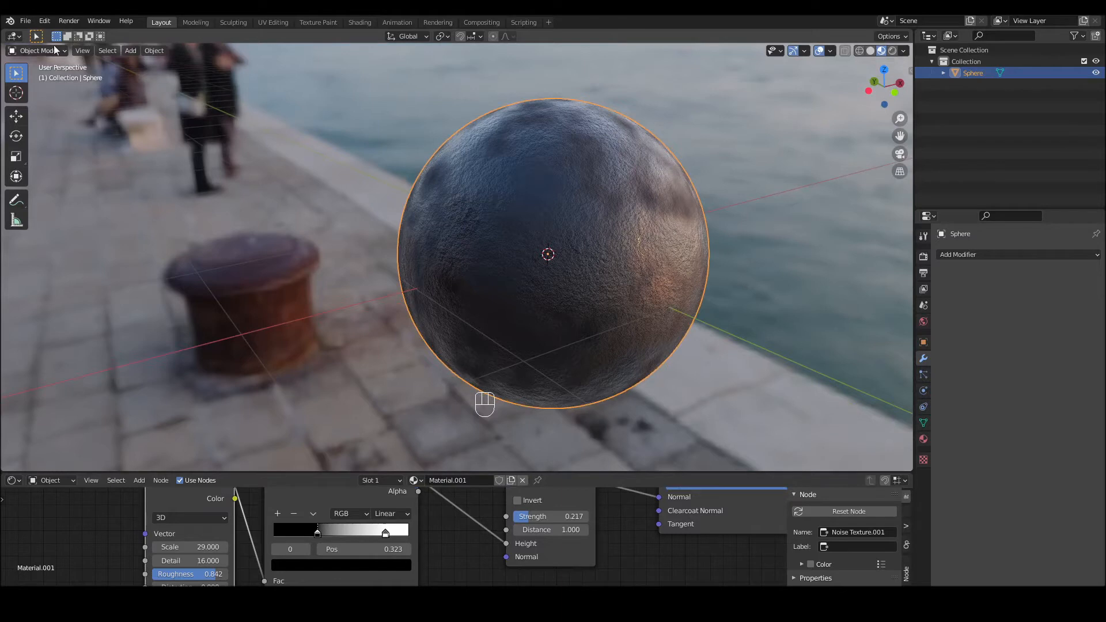
- Search the add-ons preferences for "cell", enable Object: Cell Fracture, check its details and close the preferences
{"action": "left_click", "coordinate": [45, 22]}
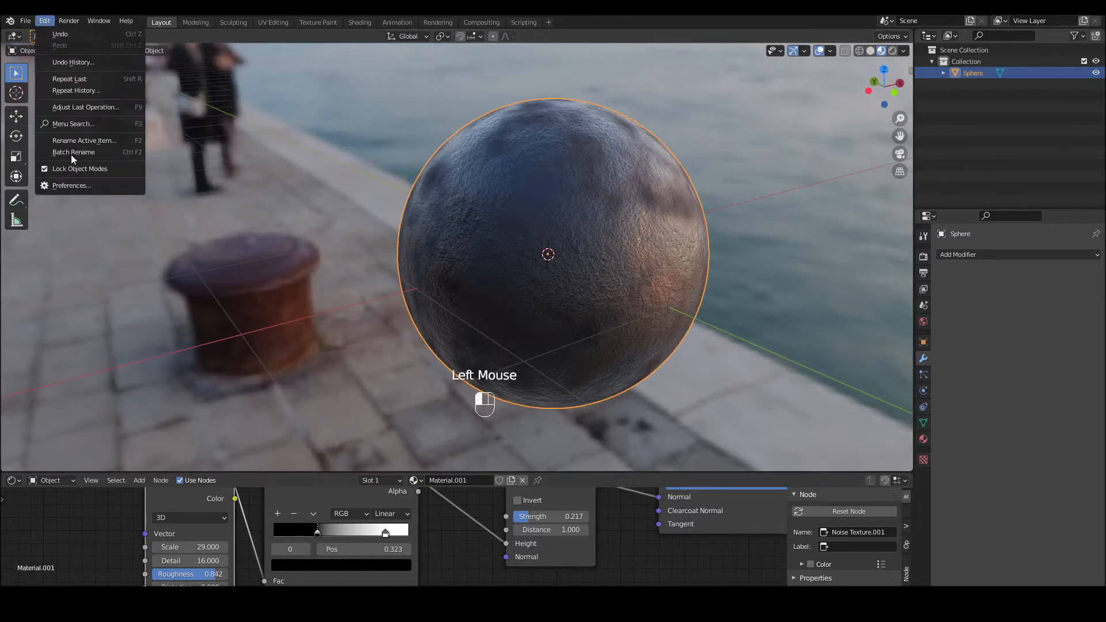
{"action": "left_click", "coordinate": [73, 185]}
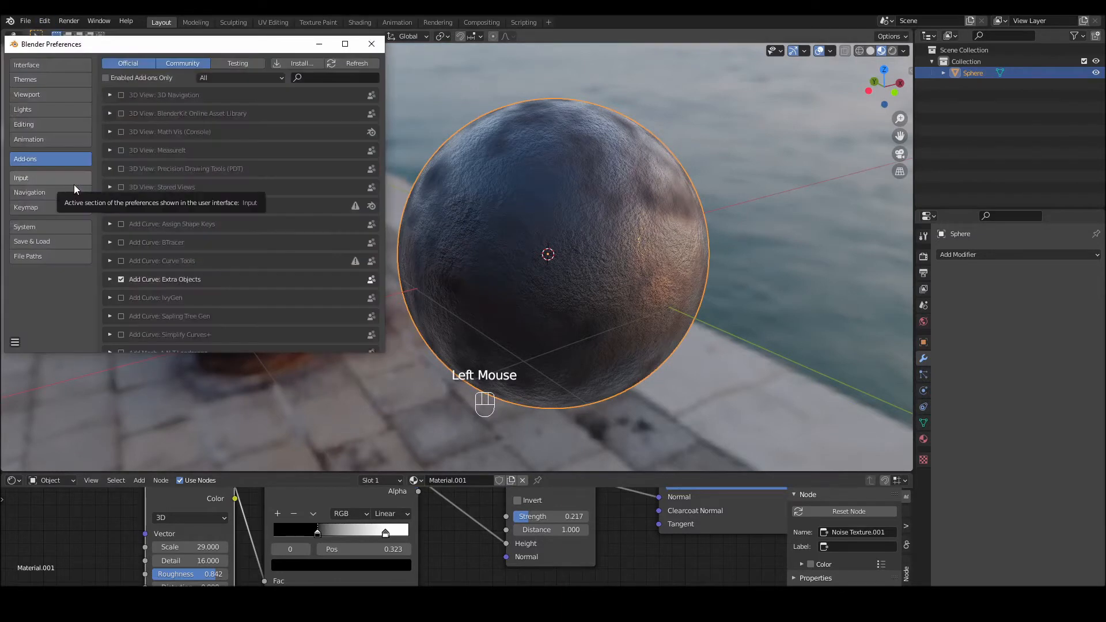
{"action": "left_click", "coordinate": [319, 80]}
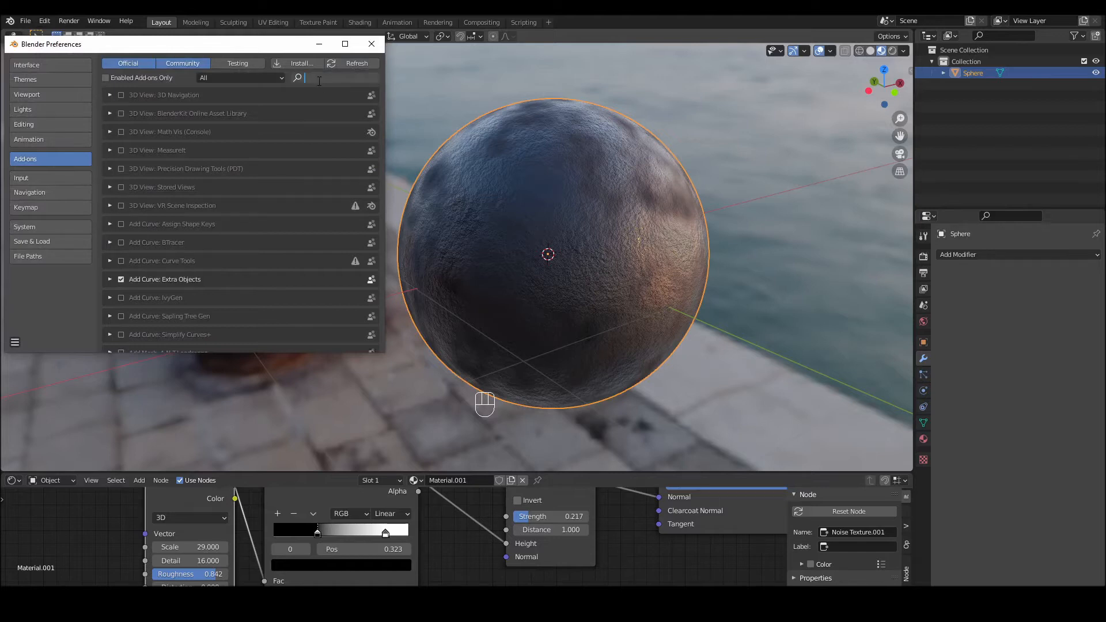
{"action": "type", "text": "cell"}
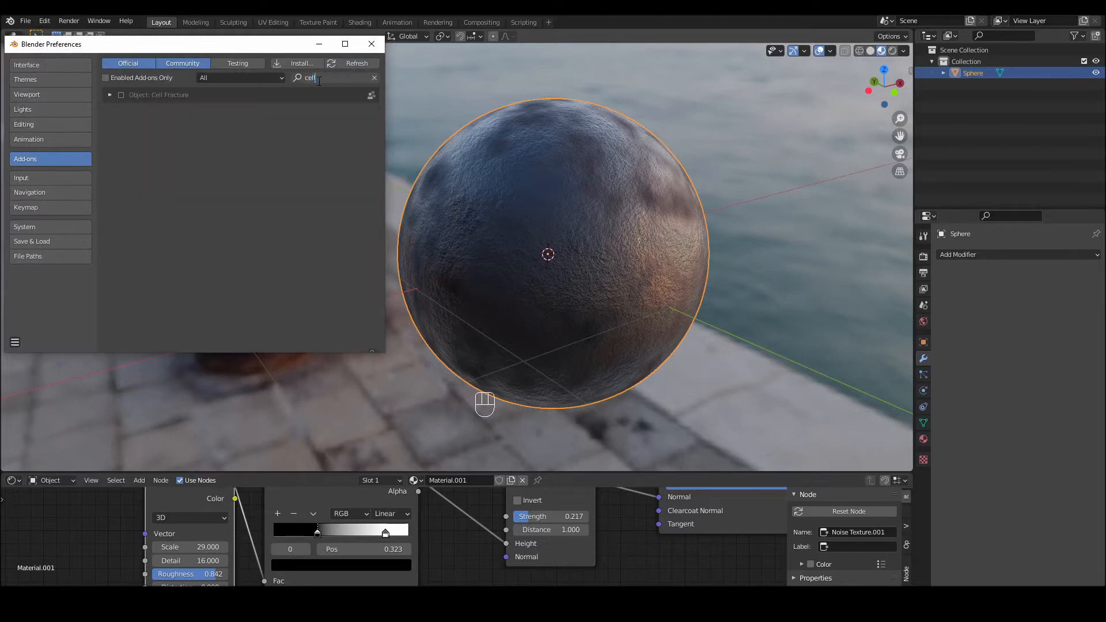
{"action": "key", "text": "Return"}
{"action": "left_click", "coordinate": [120, 94]}
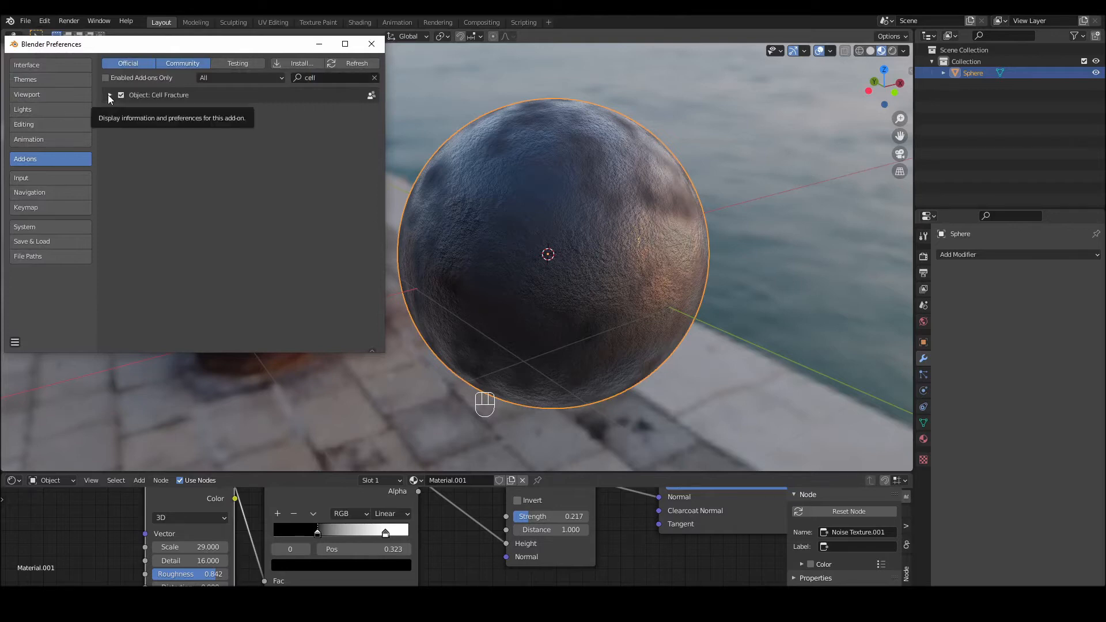
{"action": "left_click", "coordinate": [109, 96]}
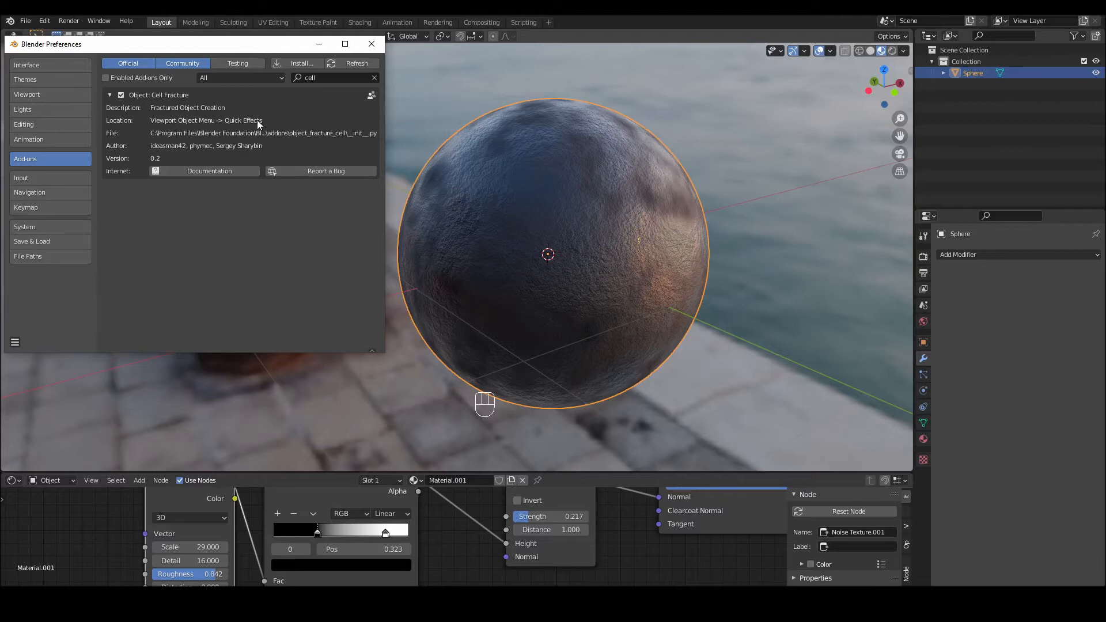
{"action": "left_click", "coordinate": [371, 43]}
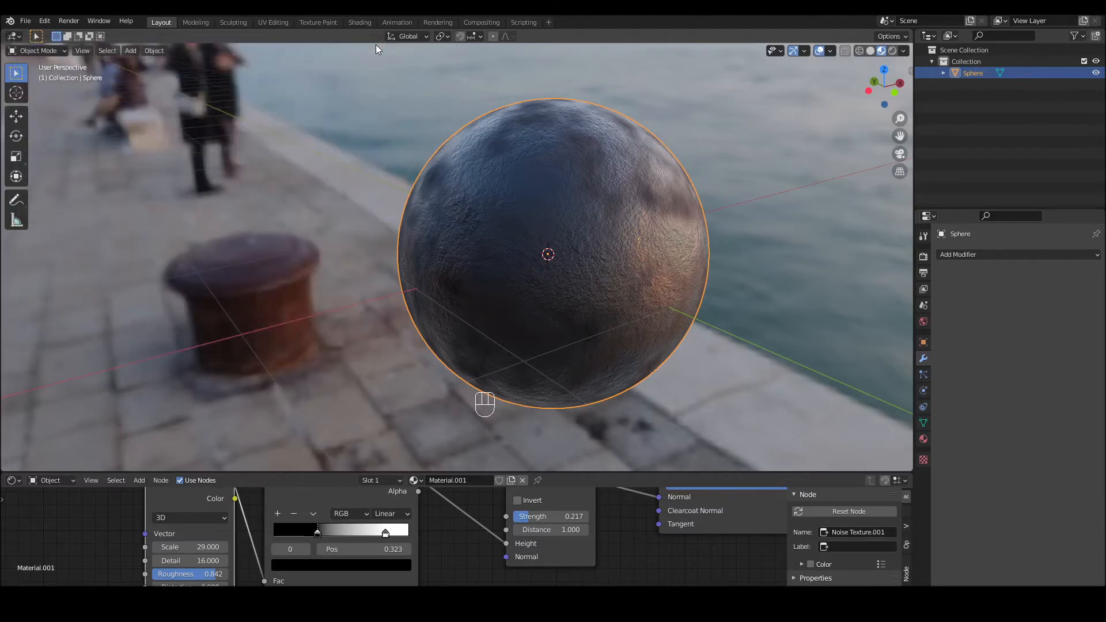
- Start Cell Fracture on the sphere and set the point Source Limit to 250 and Noise to 1.00
{"action": "left_click", "coordinate": [159, 52]}
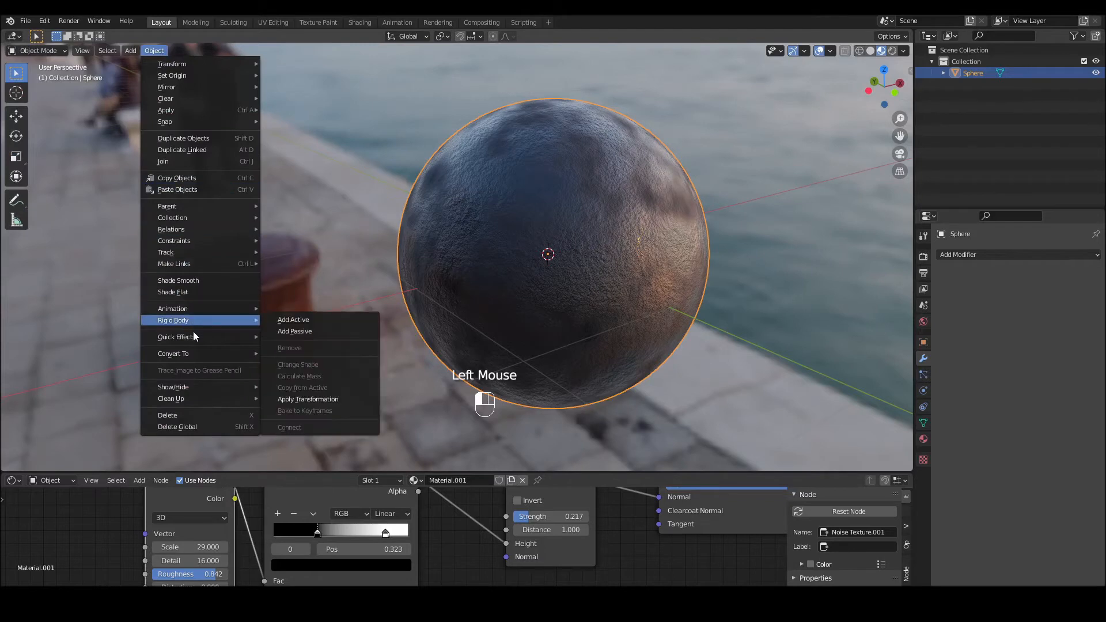
{"action": "mouse_move", "coordinate": [192, 338]}
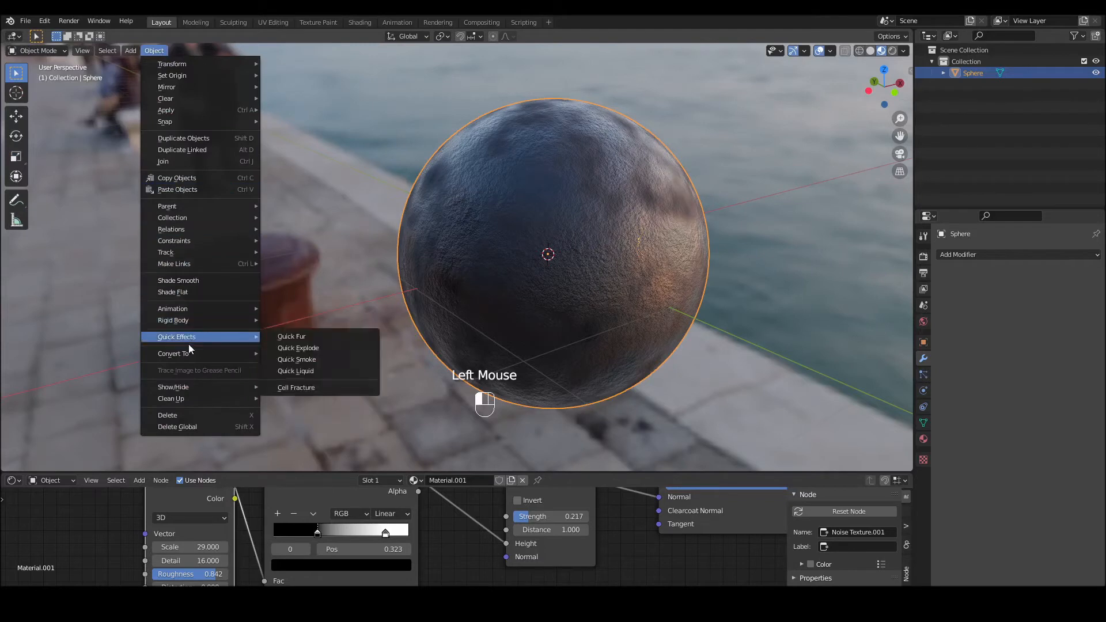
{"action": "left_click", "coordinate": [298, 386]}
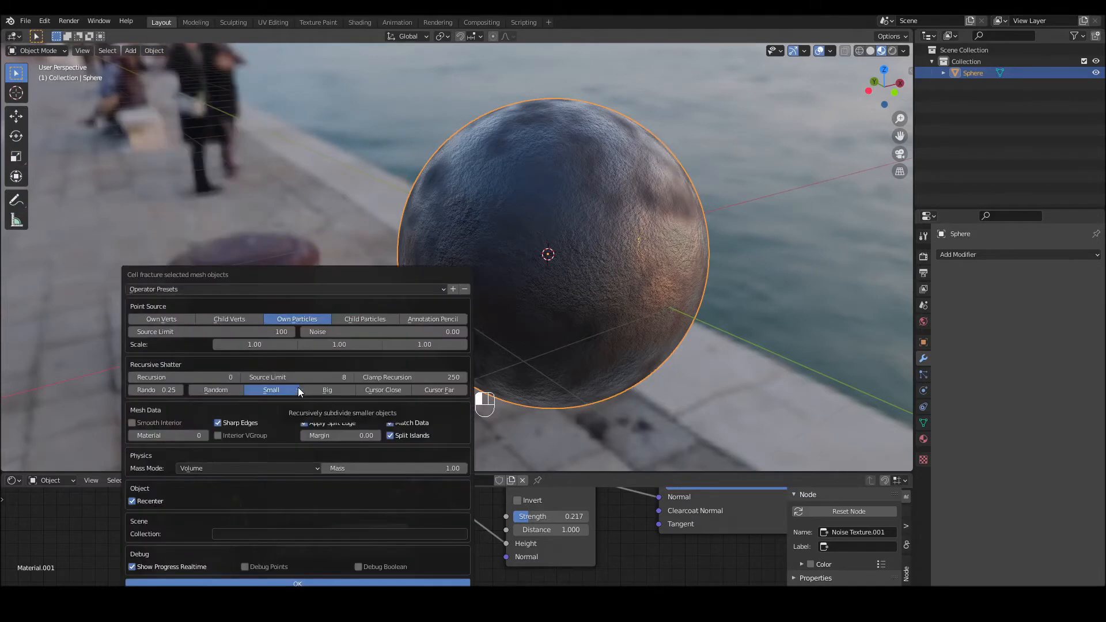
{"action": "left_click_drag", "start_coordinate": [329, 280], "coordinate": [499, 168]}
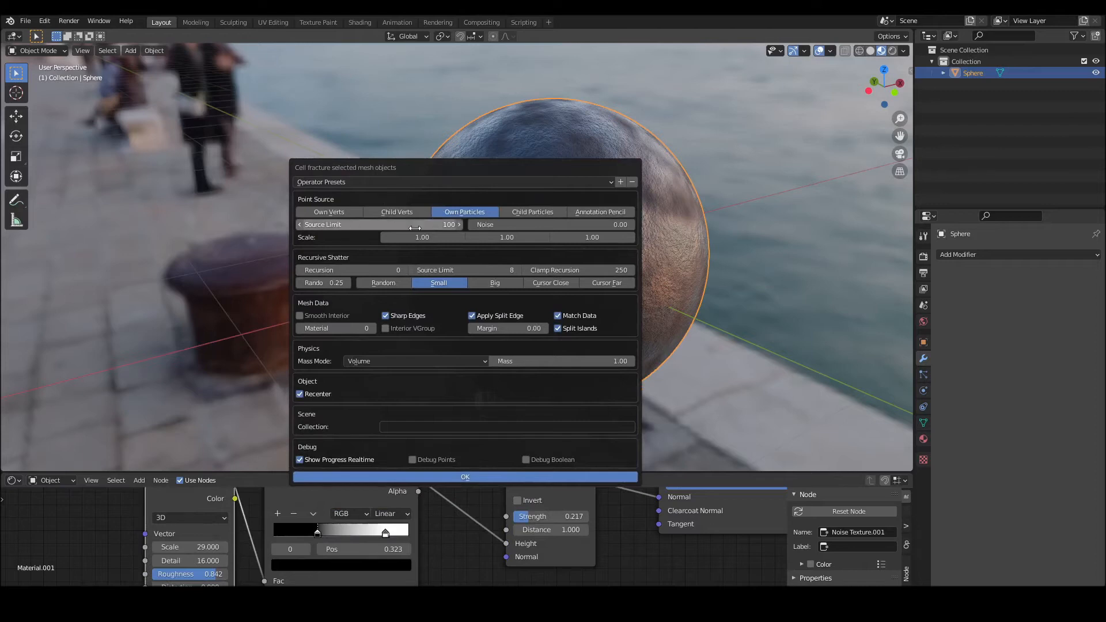
{"action": "left_click", "coordinate": [446, 225]}
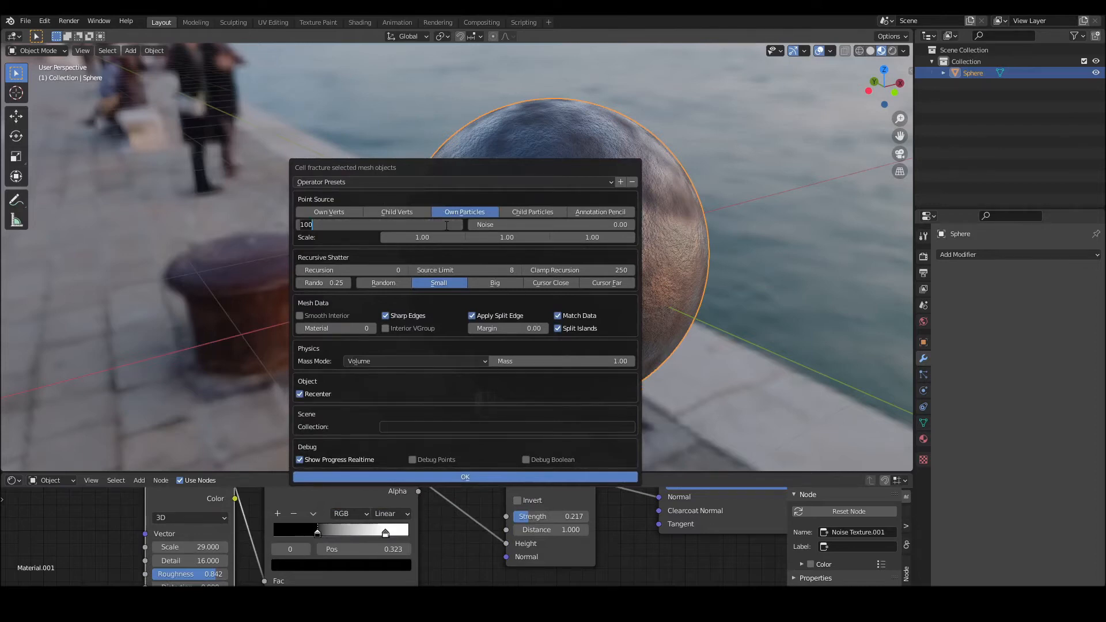
{"action": "type", "text": "250"}
{"action": "key", "text": "Return"}
{"action": "left_click", "coordinate": [620, 225]}
{"action": "type", "text": "5"}
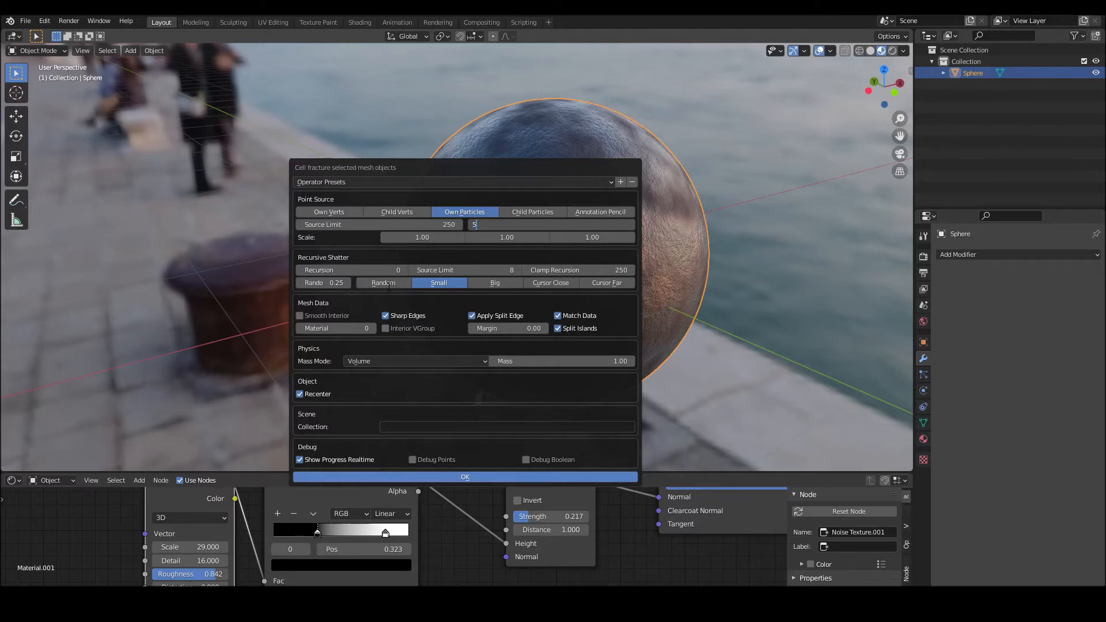
{"action": "key", "text": "Return"}
- Set Recursive Shatter to Random, enter Asteroid as the output collection and run the fracture
{"action": "left_click", "coordinate": [384, 282]}
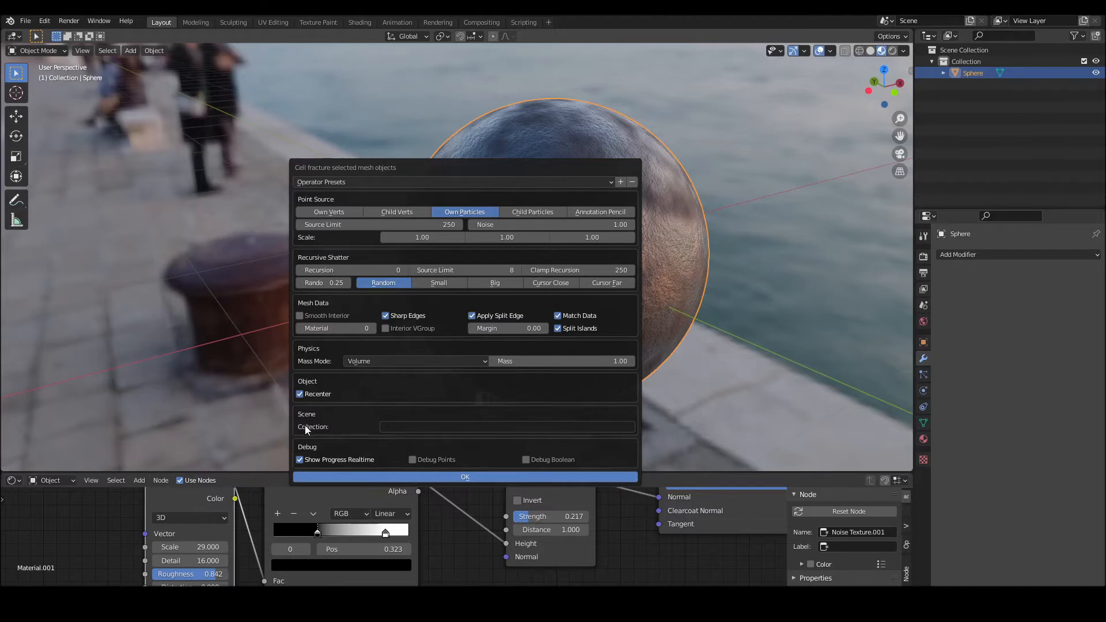
{"action": "left_click", "coordinate": [406, 427]}
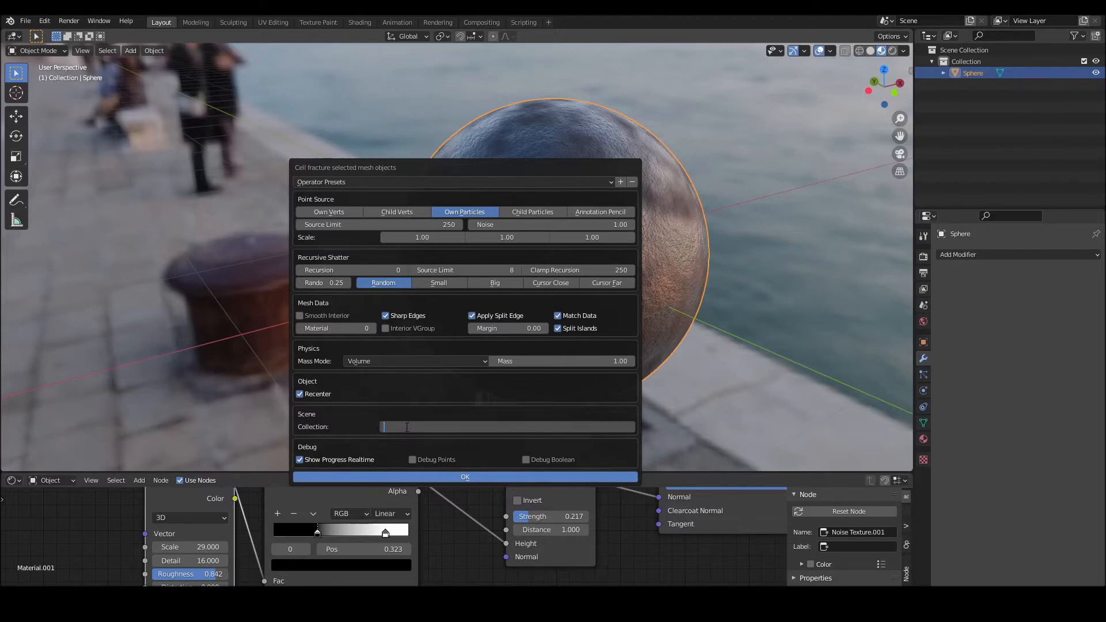
{"action": "type", "text": "Asteroid"}
{"action": "left_click", "coordinate": [459, 475]}
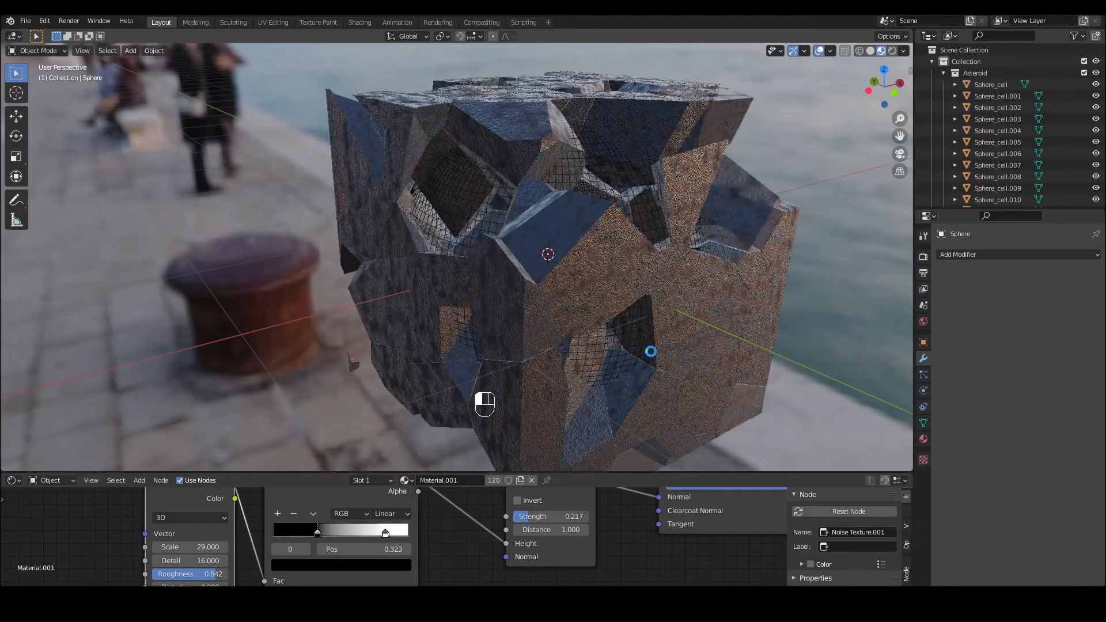
{"action": "left_click", "coordinate": [748, 362]}
- Look through the fracture pieces in the Asteroid collection, collapse it and hide the original Sphere
{"action": "scroll", "coordinate": [942, 81], "scroll_direction": "down", "scroll_amount": 9}
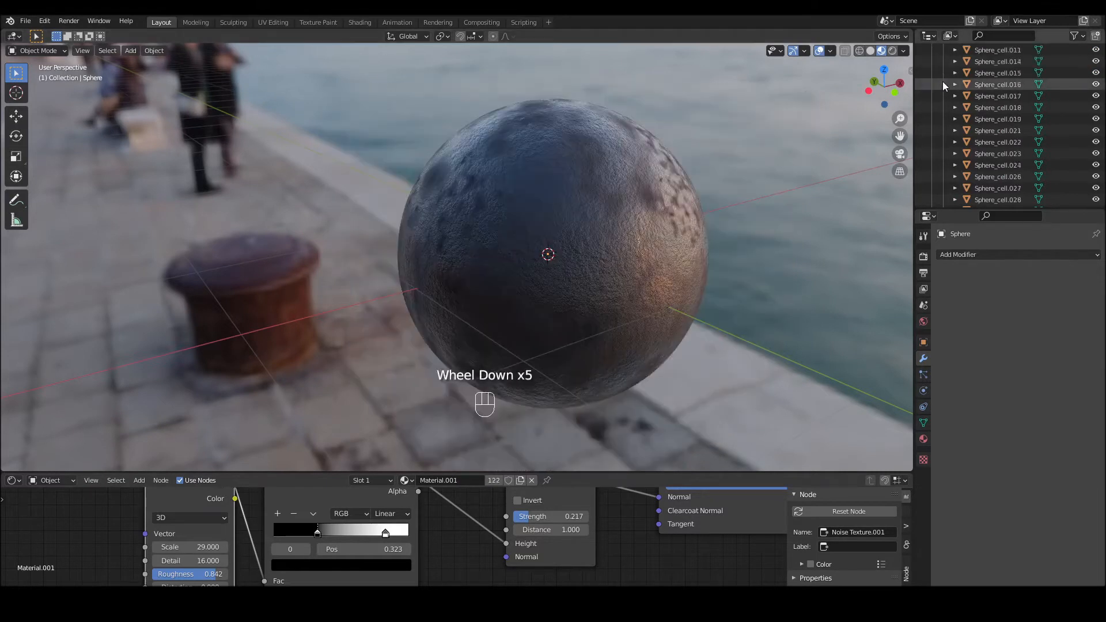
{"action": "scroll", "coordinate": [942, 85], "scroll_direction": "down", "scroll_amount": 20}
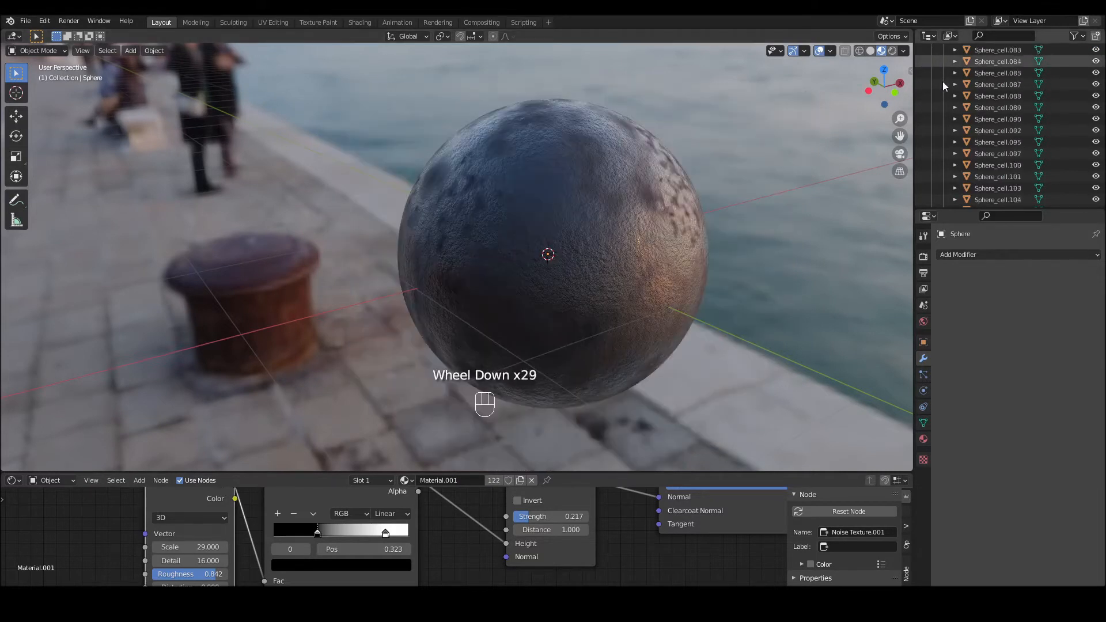
{"action": "scroll", "coordinate": [942, 84], "scroll_direction": "down", "scroll_amount": 8}
{"action": "scroll", "coordinate": [942, 84], "scroll_direction": "up", "scroll_amount": 17}
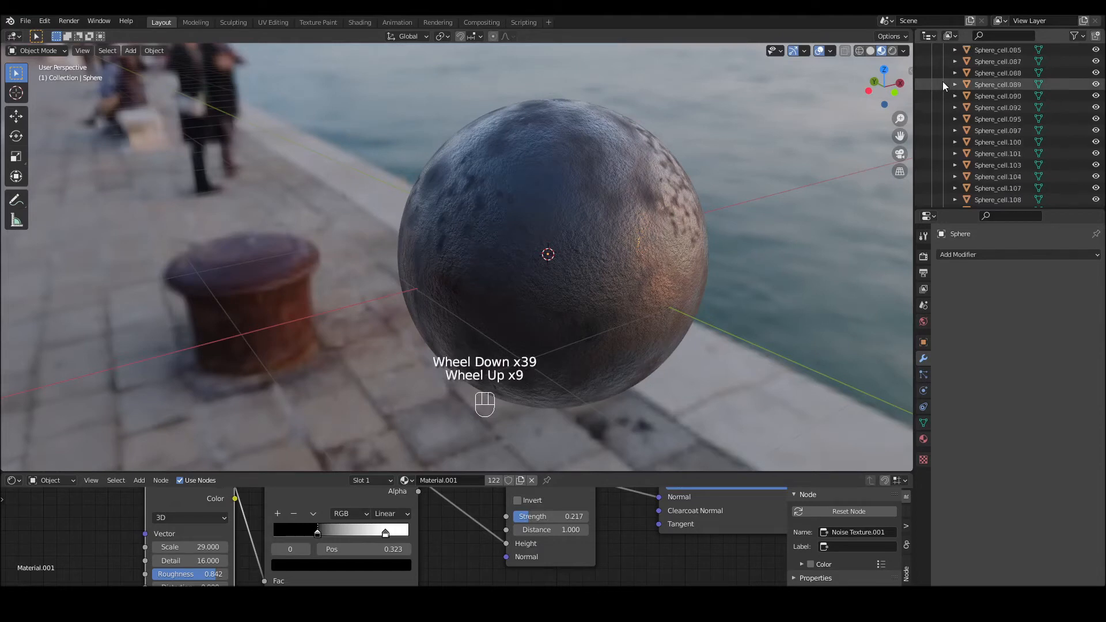
{"action": "scroll", "coordinate": [942, 81], "scroll_direction": "up", "scroll_amount": 20}
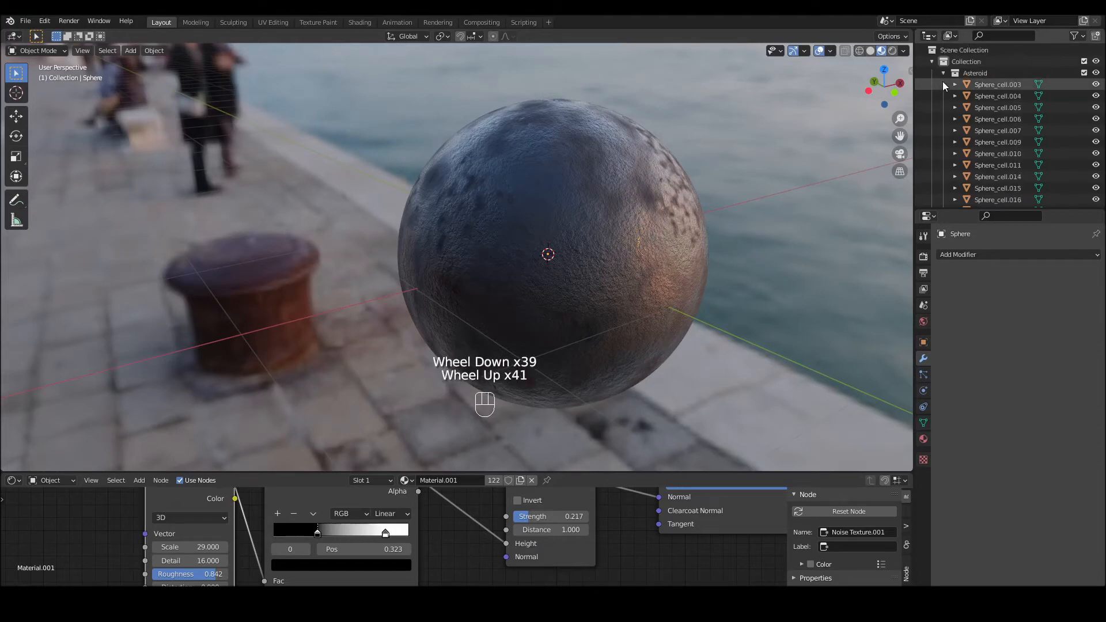
{"action": "left_click", "coordinate": [945, 73]}
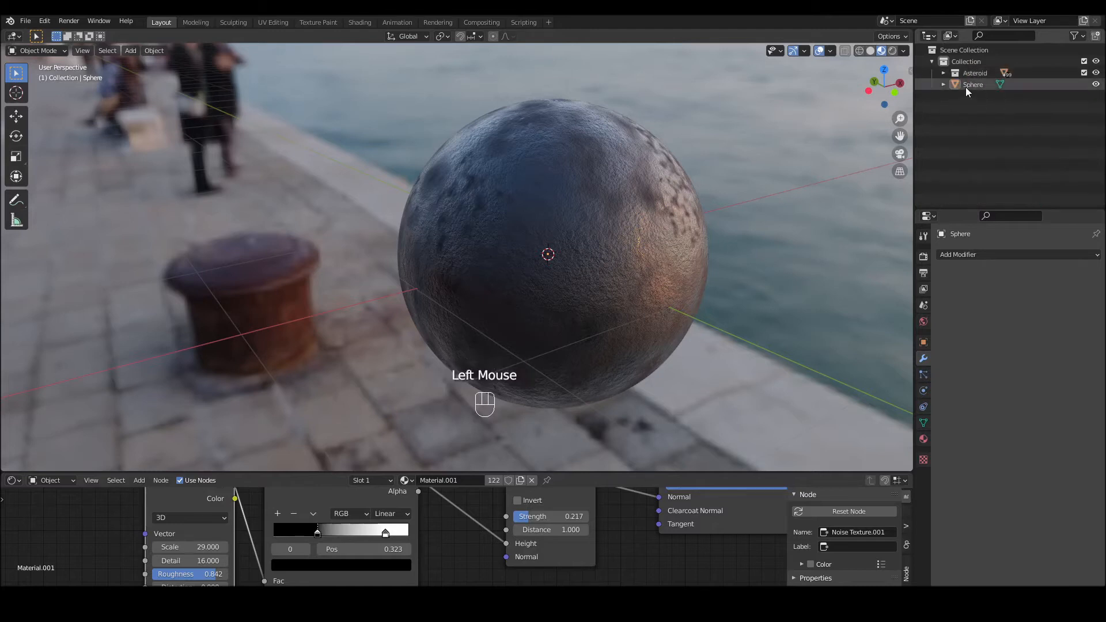
{"action": "left_click", "coordinate": [1095, 84]}
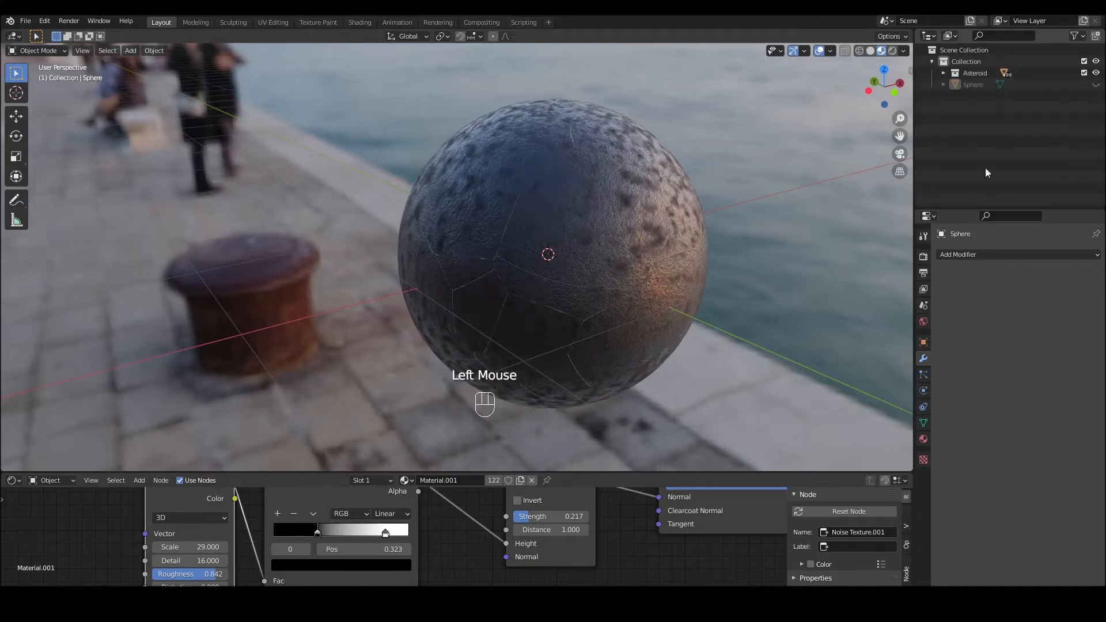
- Select all the fracture pieces, expand the Asteroid collection and set the transform pivot point to Individual Origins
{"action": "mouse_move", "coordinate": [883, 89]}
{"action": "left_mouse_down"}
{"action": "mouse_move", "coordinate": [820, 107]}
{"action": "mouse_move", "coordinate": [784, 92]}
{"action": "mouse_move", "coordinate": [886, 69]}
{"action": "mouse_move", "coordinate": [896, 88]}
{"action": "left_mouse_up"}
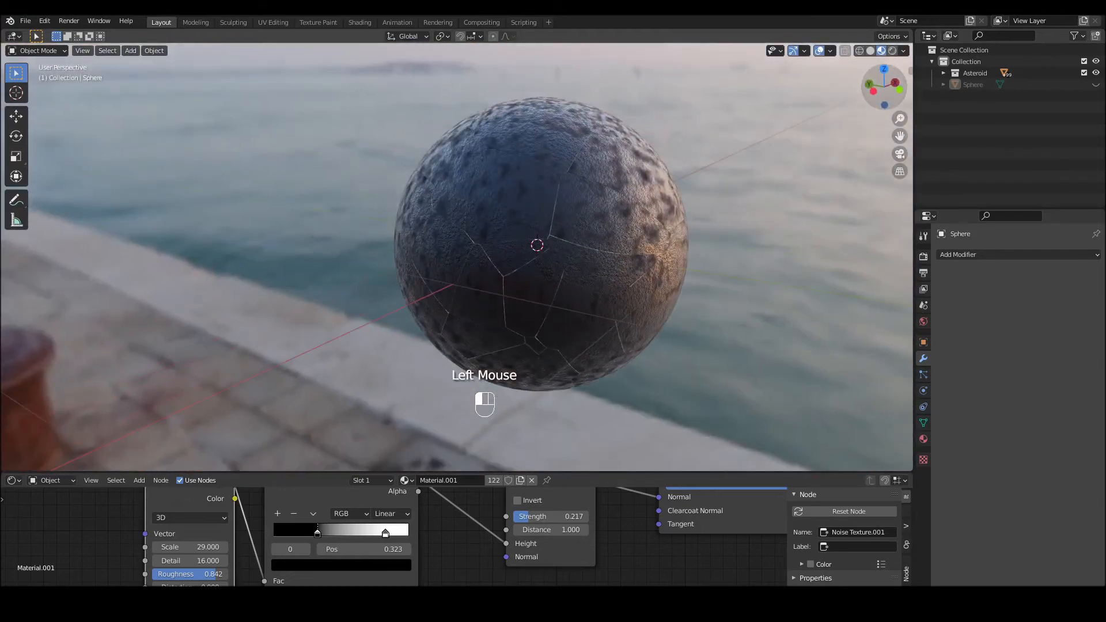
{"action": "left_click_drag", "start_coordinate": [318, 98], "coordinate": [748, 419]}
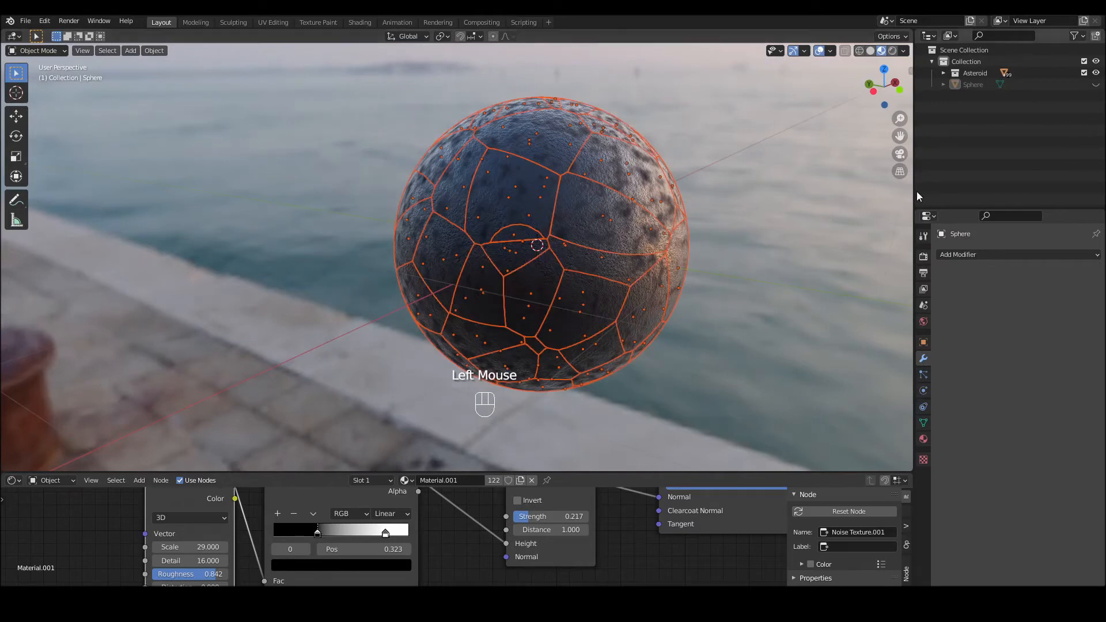
{"action": "left_click", "coordinate": [943, 73]}
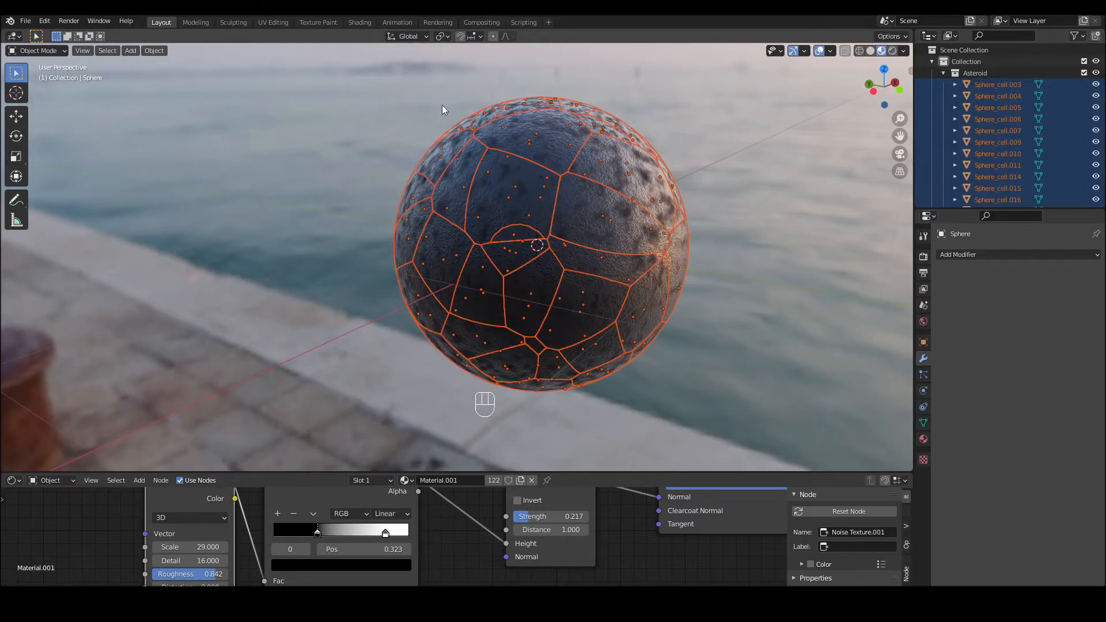
{"action": "left_click", "coordinate": [447, 35]}
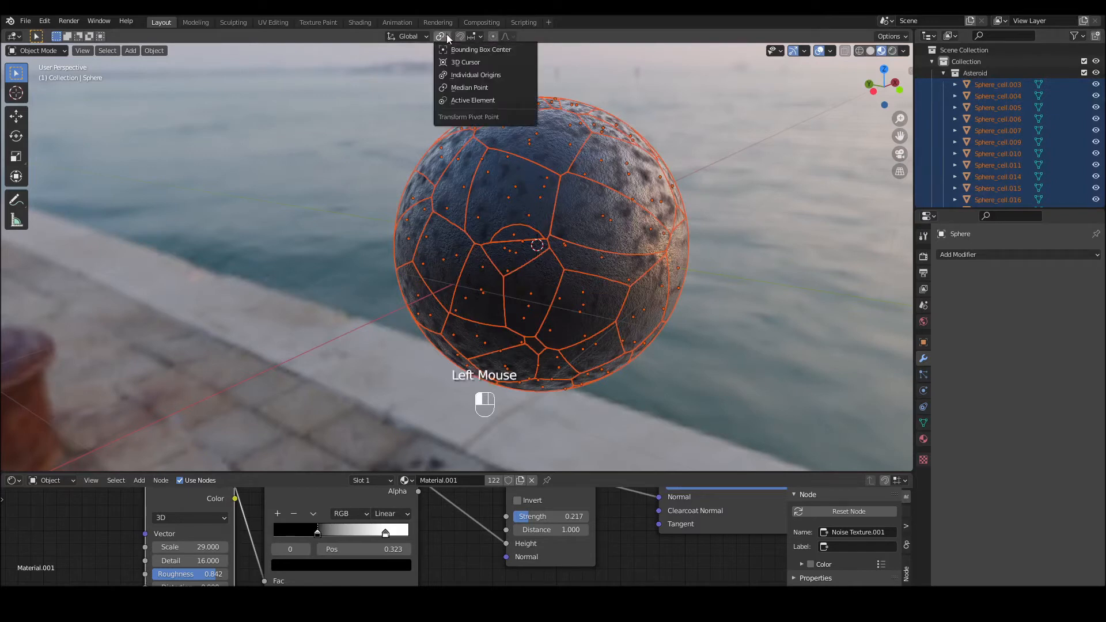
{"action": "left_click", "coordinate": [475, 73]}
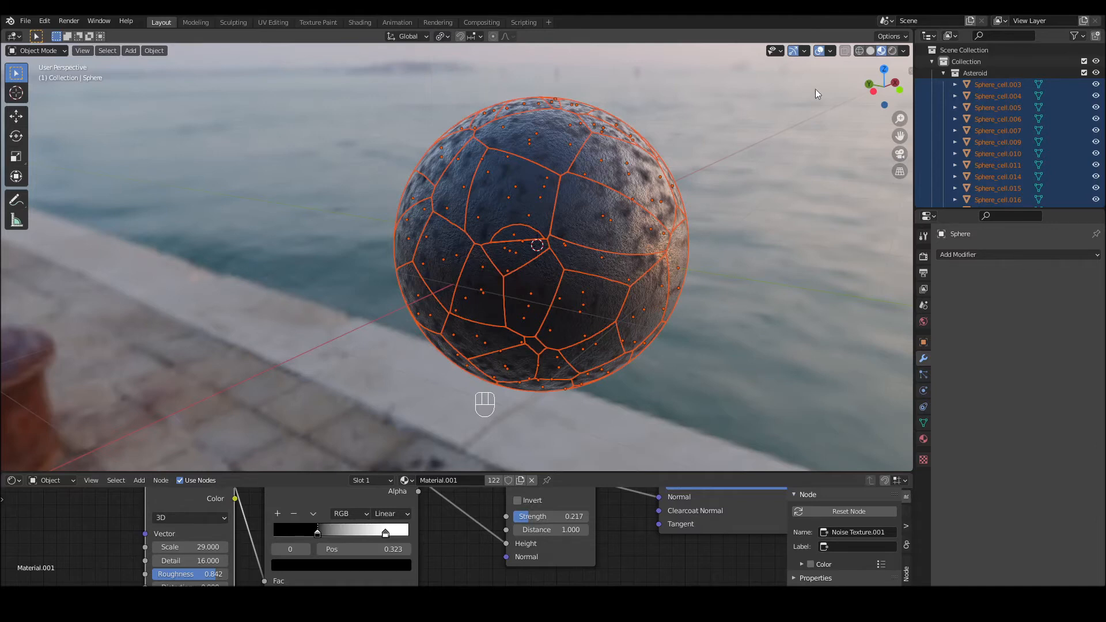
- Scale all selected fracture pieces down to about 0.47 and switch to the front orthographic view
{"action": "mouse_move", "coordinate": [883, 87]}
{"action": "left_mouse_down"}
{"action": "mouse_move", "coordinate": [878, 115]}
{"action": "mouse_move", "coordinate": [875, 91]}
{"action": "left_mouse_up"}
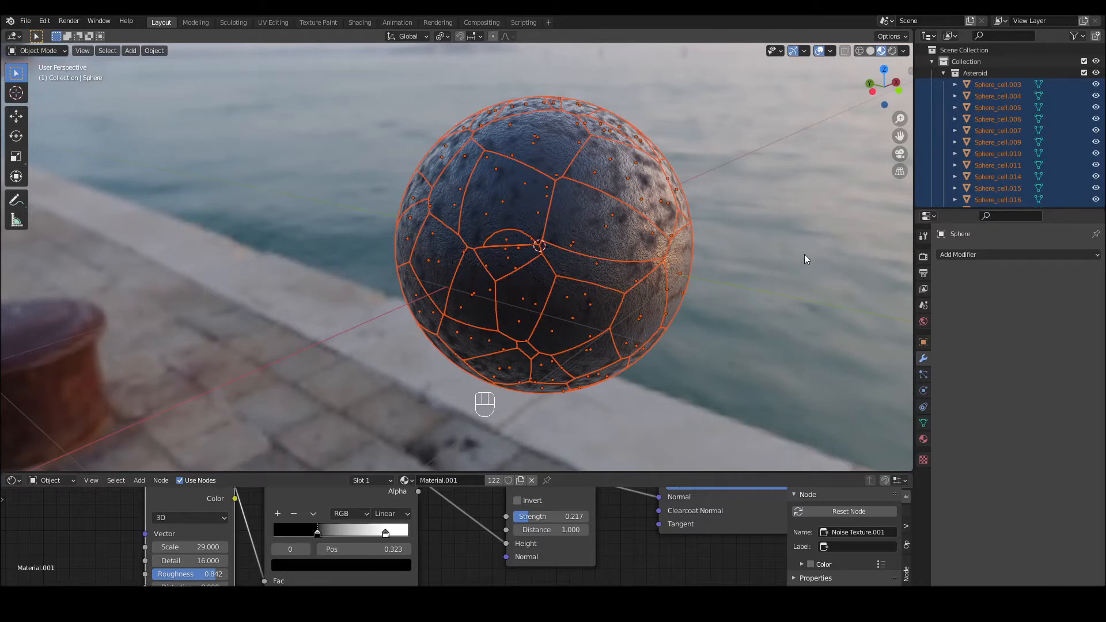
{"action": "key", "text": "s"}
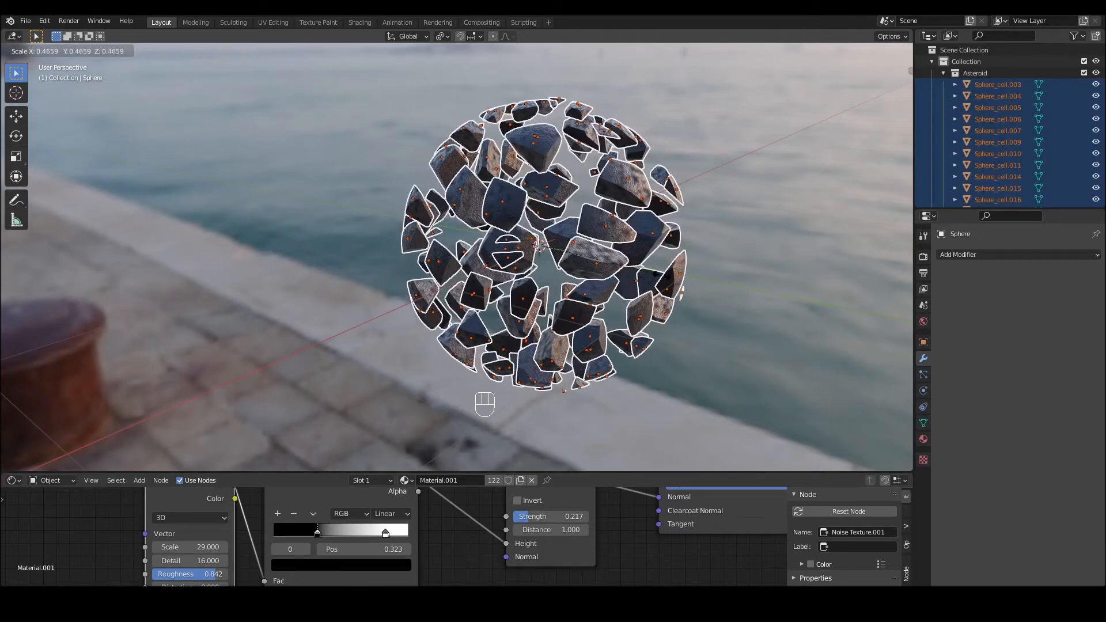
{"action": "left_click", "coordinate": [681, 291]}
{"action": "mouse_move", "coordinate": [871, 94]}
{"action": "left_mouse_down"}
{"action": "mouse_move", "coordinate": [890, 77]}
{"action": "mouse_move", "coordinate": [904, 90]}
{"action": "mouse_move", "coordinate": [856, 78]}
{"action": "left_mouse_up"}
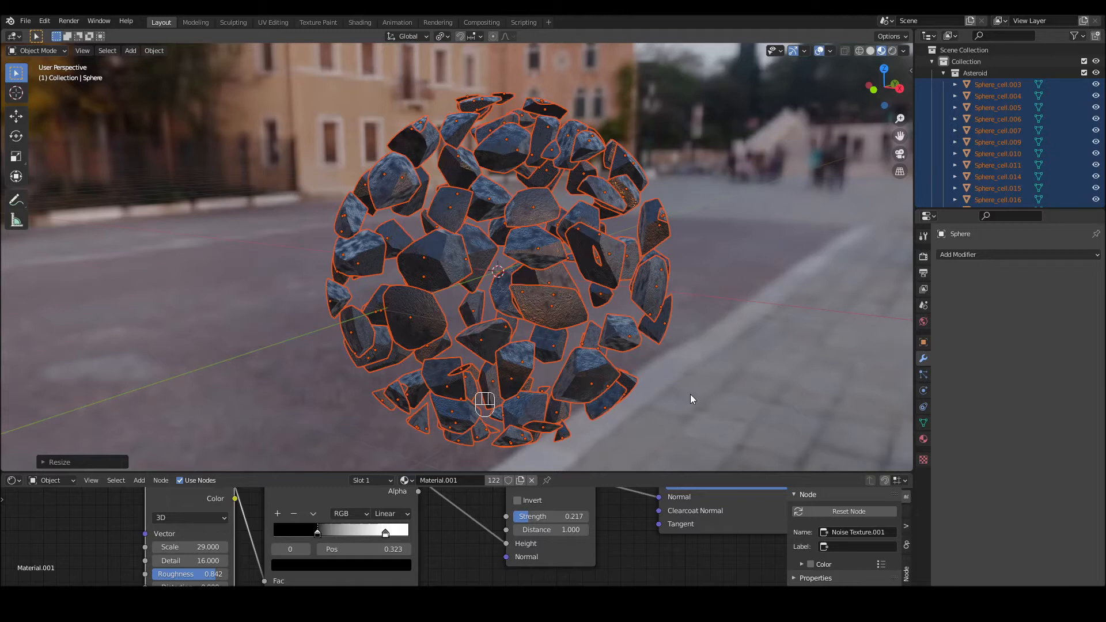
{"action": "key", "text": "KP_1"}
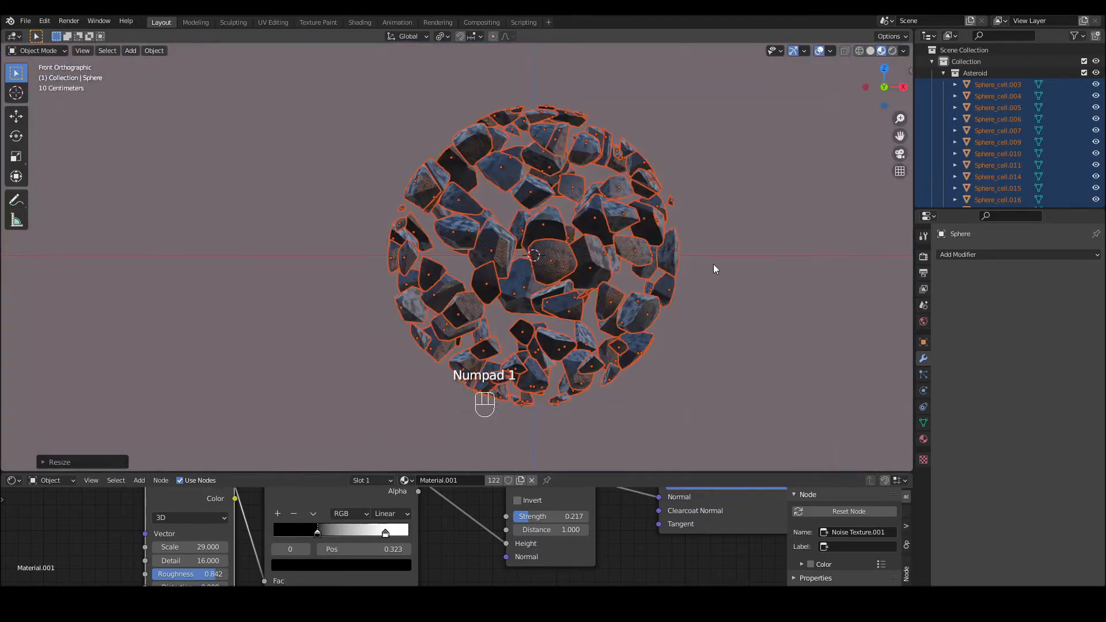
{"action": "scroll", "coordinate": [713, 264], "scroll_direction": "down", "scroll_amount": 4}
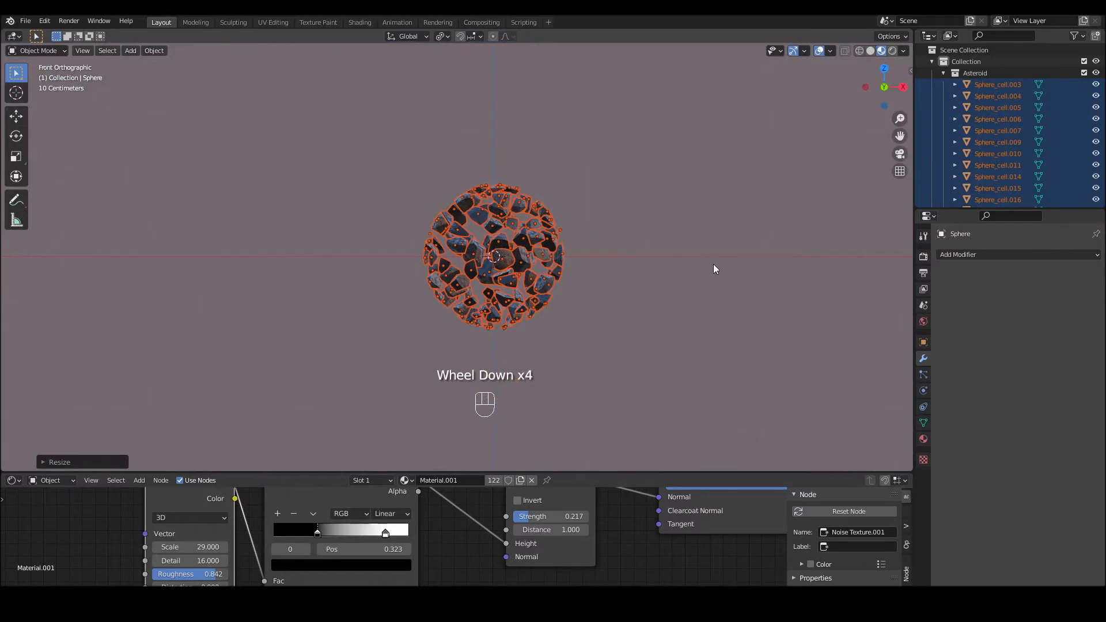
- Add a camera, align it to the current front view and set its X location to about -0.058 m
{"action": "left_click", "coordinate": [127, 52]}
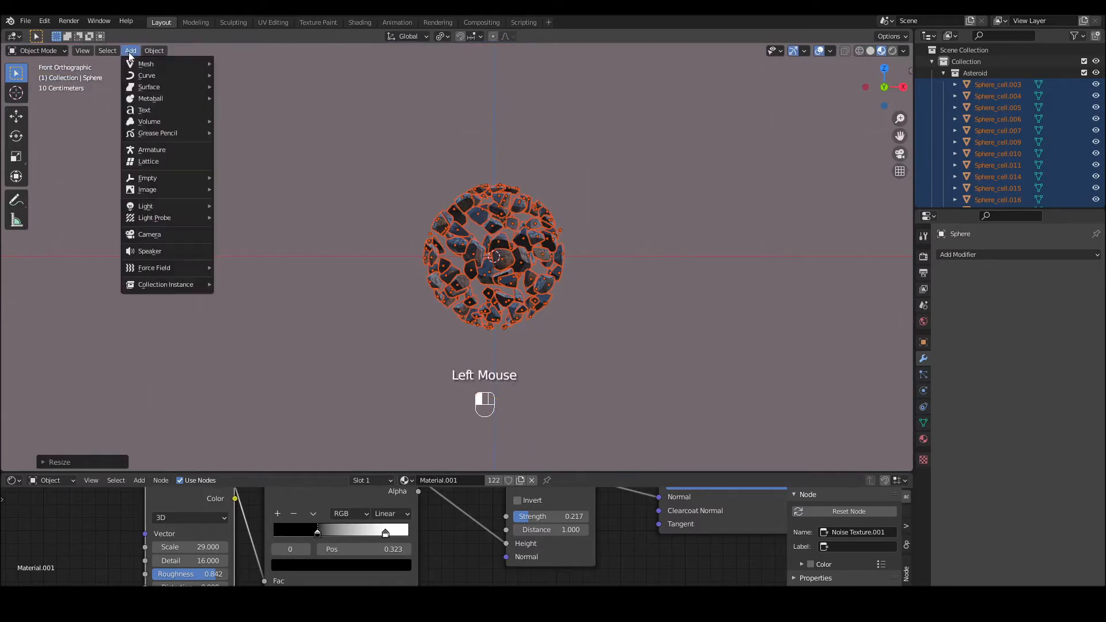
{"action": "left_click", "coordinate": [145, 235]}
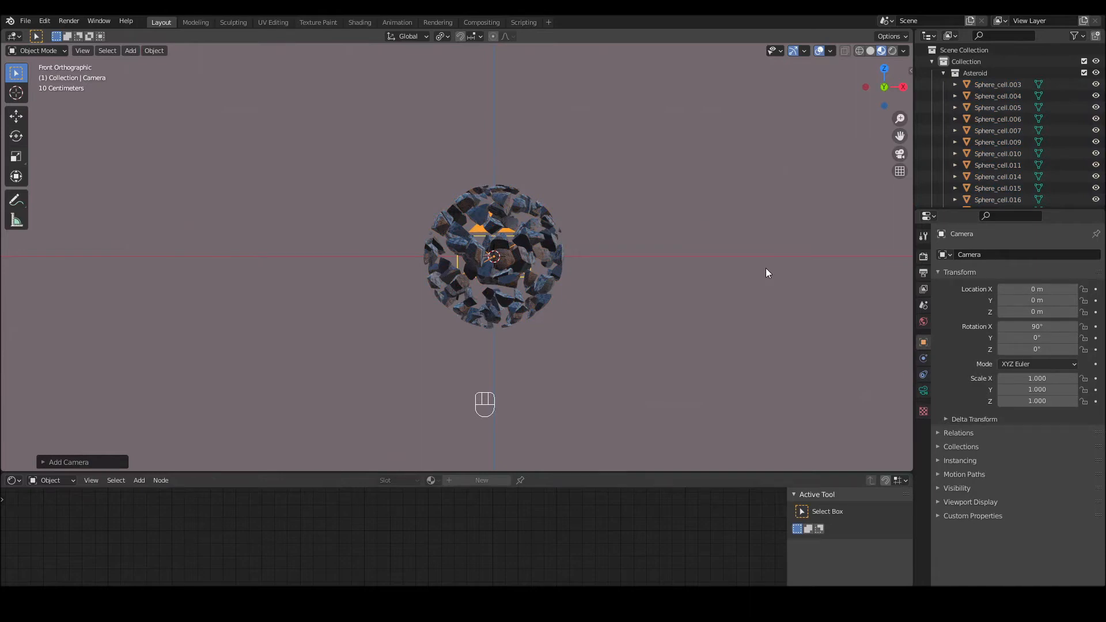
{"action": "key", "text": "ctrl+alt+KP_0"}
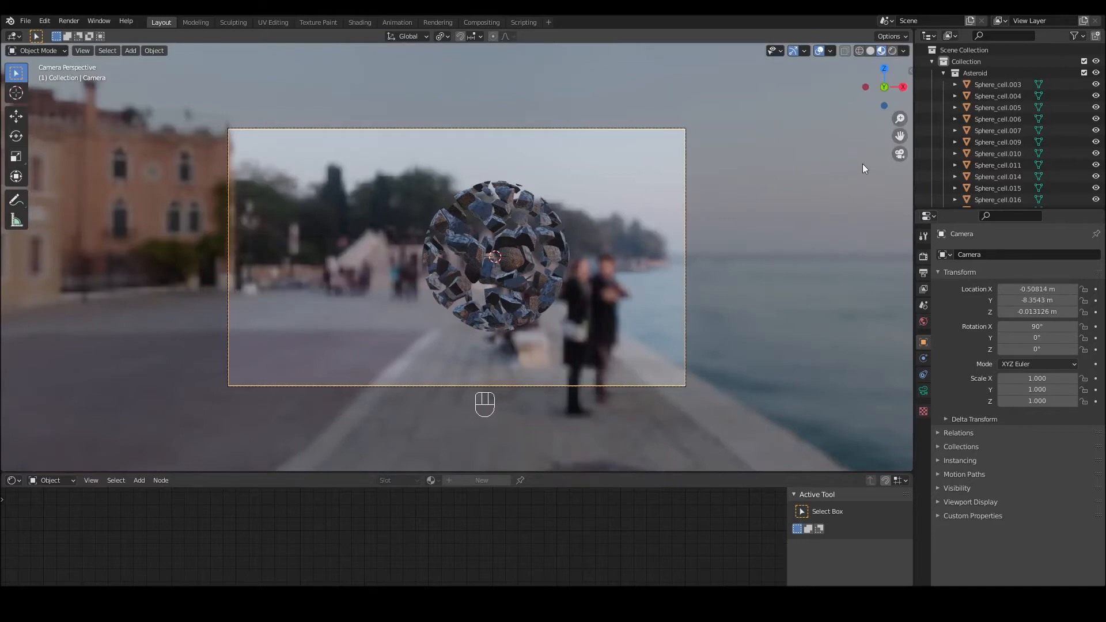
{"action": "left_click_drag", "start_coordinate": [899, 136], "coordinate": [889, 135]}
{"action": "left_click_drag", "start_coordinate": [1029, 289], "coordinate": [1057, 289]}
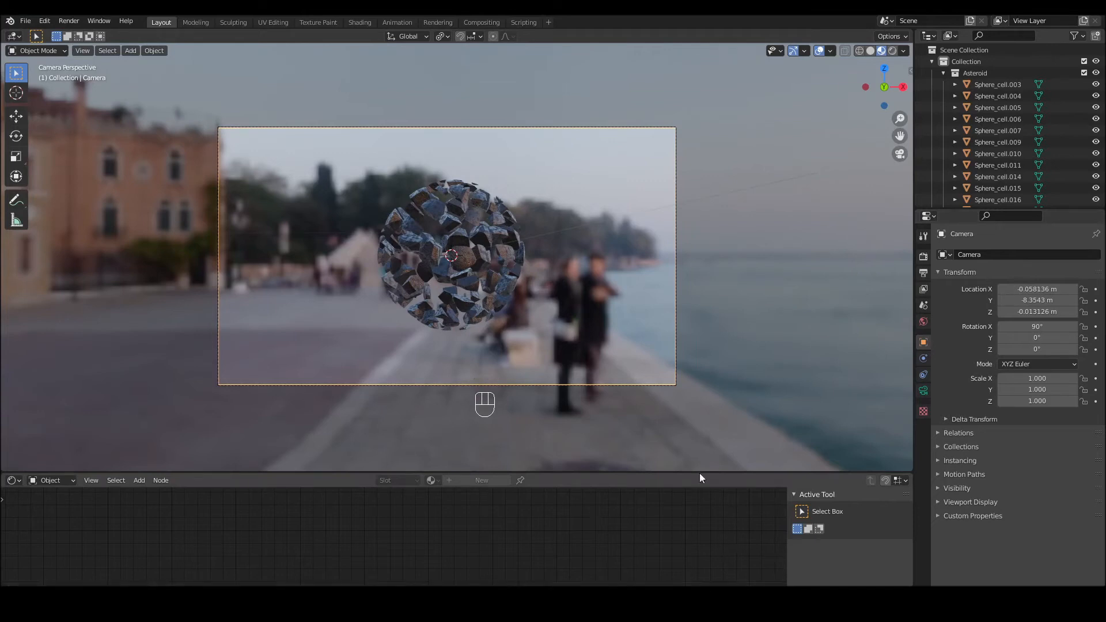
- Randomize the locations of all fracture pieces by 4.8 m in X, 6.9 m in Y and 2.7 m in Z, and change the random seed
{"action": "left_click_drag", "start_coordinate": [320, 171], "coordinate": [577, 355]}
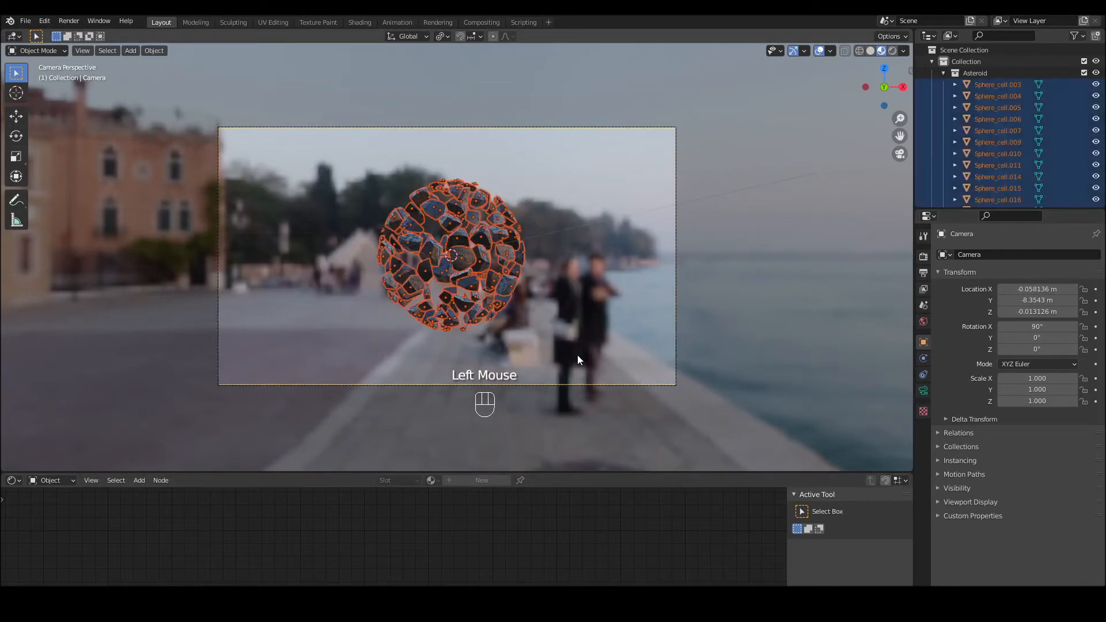
{"action": "left_click", "coordinate": [154, 52]}
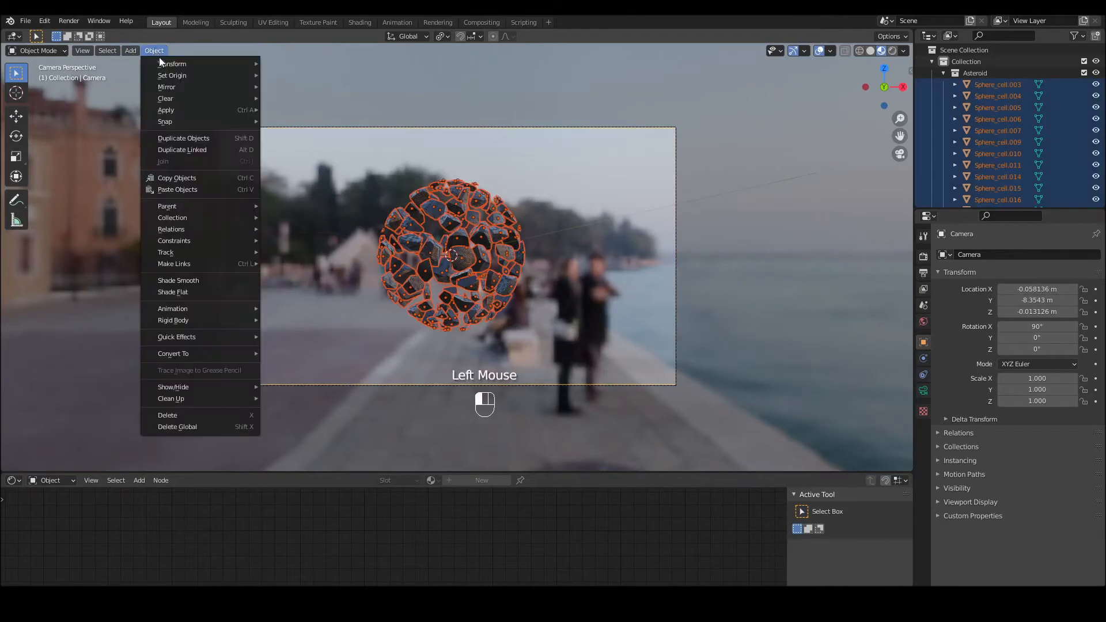
{"action": "mouse_move", "coordinate": [161, 62]}
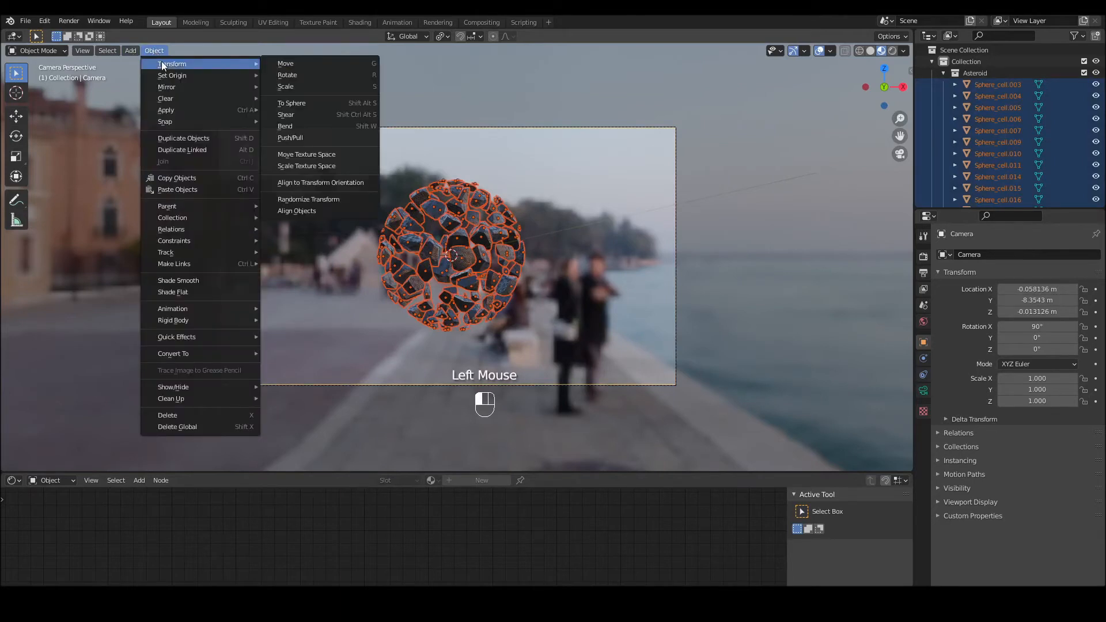
{"action": "left_click", "coordinate": [316, 198]}
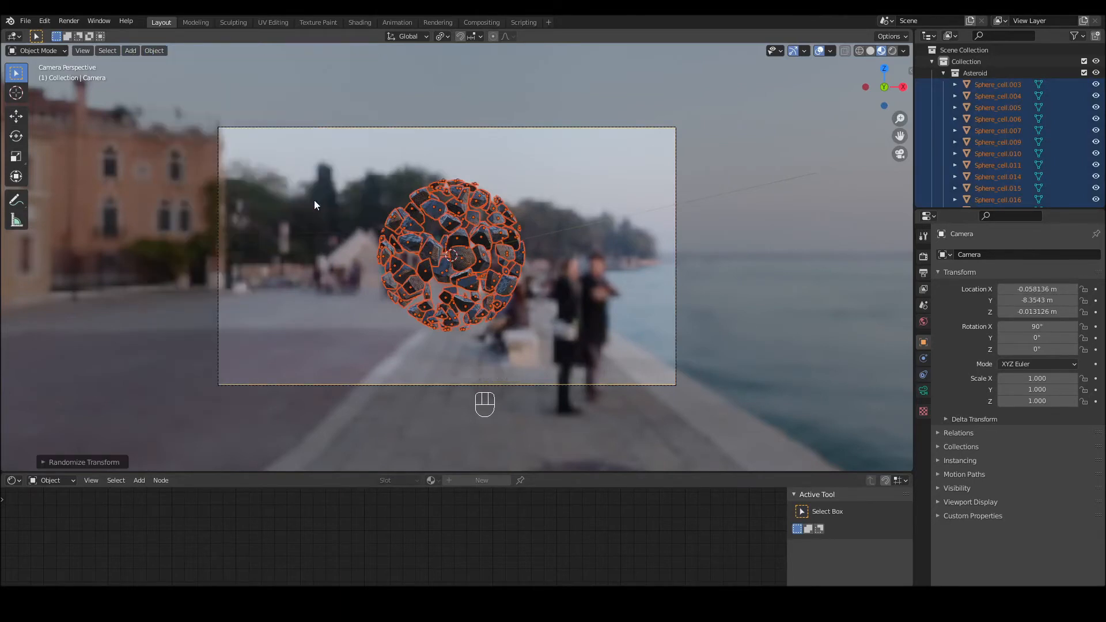
{"action": "left_click", "coordinate": [47, 461]}
{"action": "left_click_drag", "start_coordinate": [150, 326], "coordinate": [219, 326]}
{"action": "left_click_drag", "start_coordinate": [127, 349], "coordinate": [177, 337]}
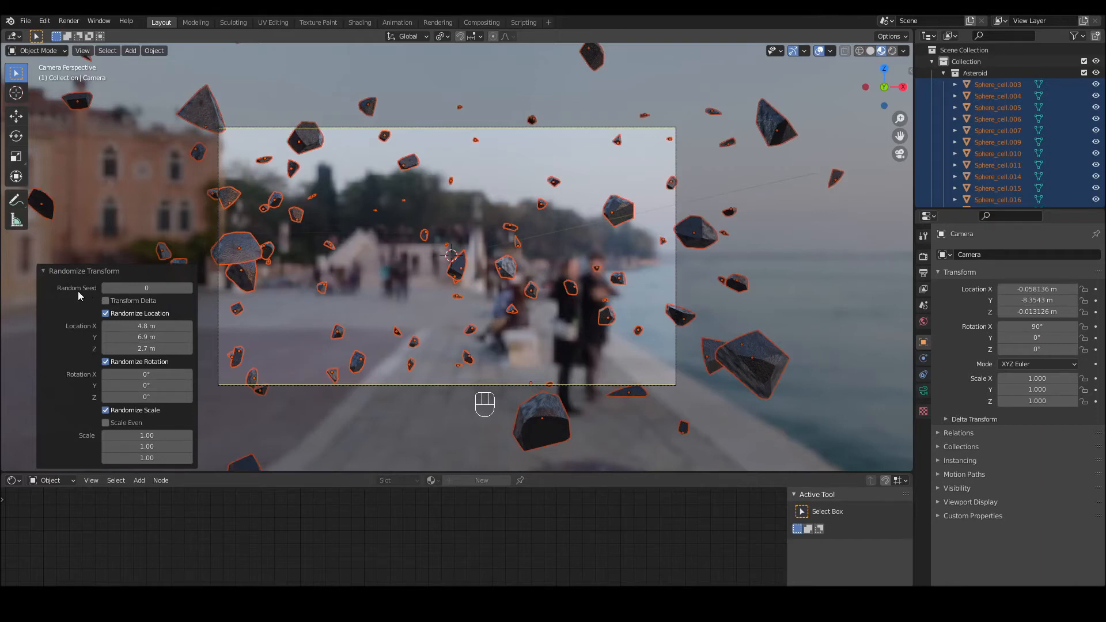
{"action": "left_click_drag", "start_coordinate": [146, 289], "coordinate": [172, 289]}
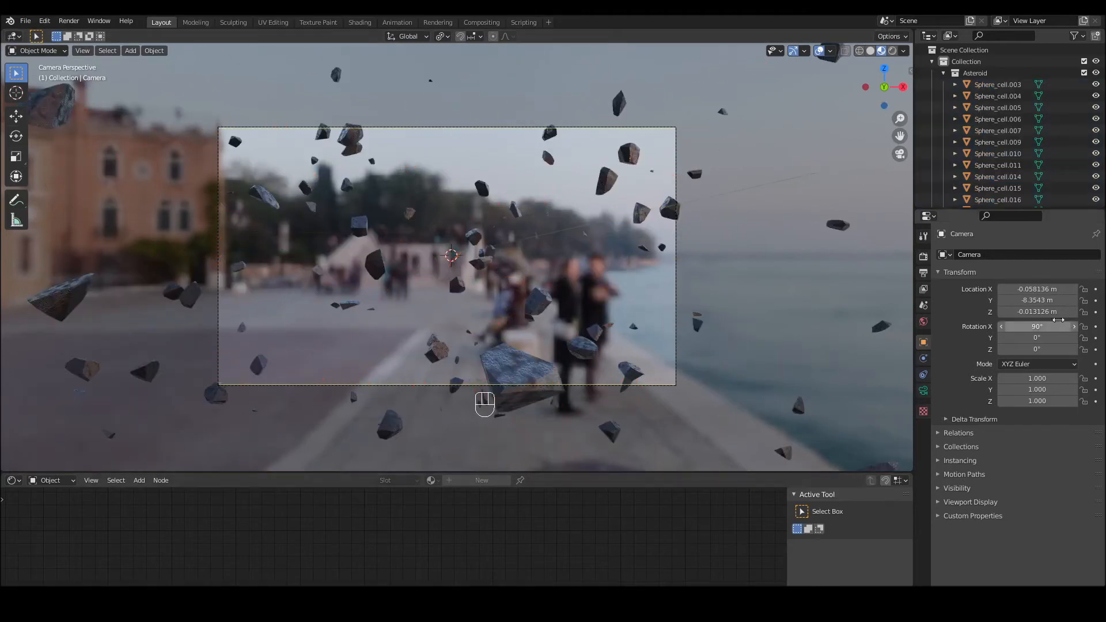
- Collapse the Asteroid collection, select the camera and set its Y location to about -9.13 m
{"action": "left_click", "coordinate": [943, 72]}
{"action": "left_click", "coordinate": [969, 85]}
{"action": "left_click_drag", "start_coordinate": [1043, 300], "coordinate": [1007, 300]}
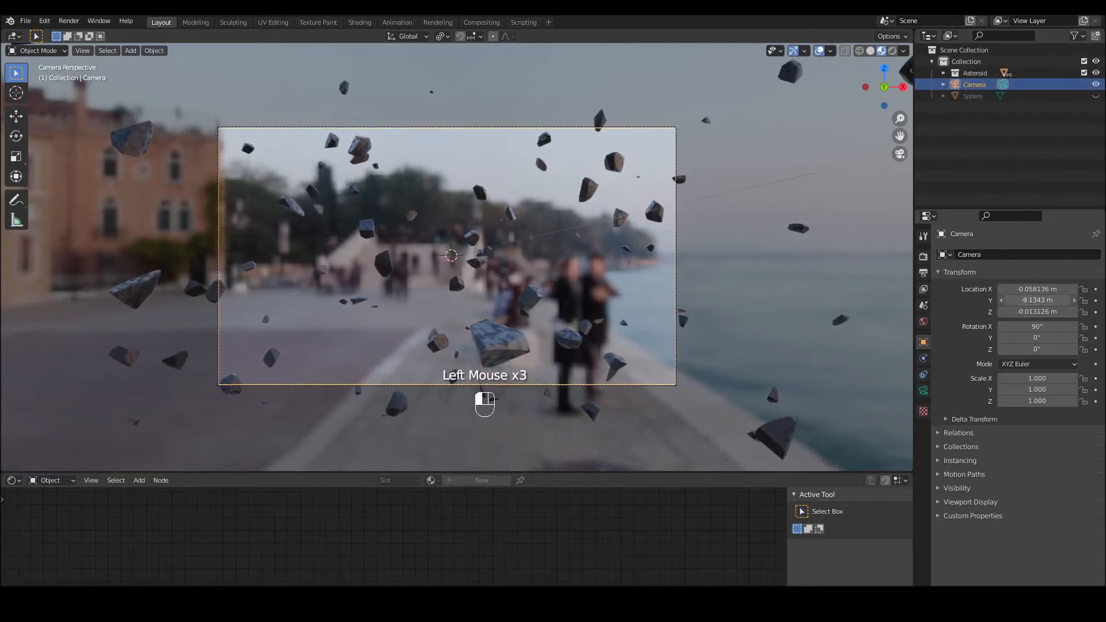
- Select the large asteroid piece near the lower middle of the camera frame, and replace the shader editor with a taller Timeline
{"action": "left_click", "coordinate": [504, 340]}
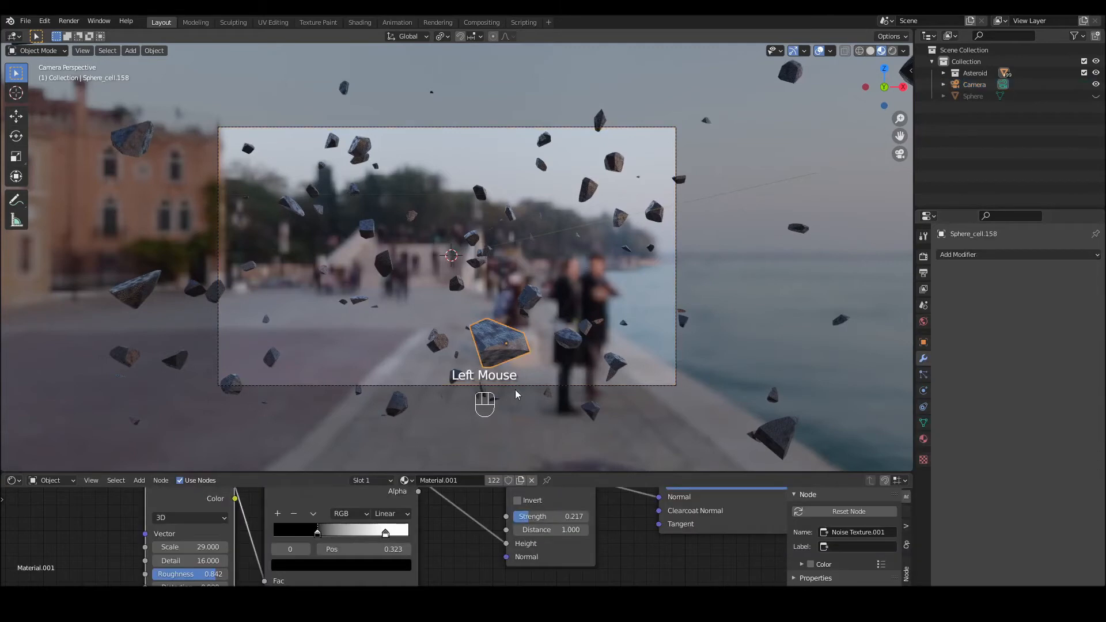
{"action": "left_click_drag", "start_coordinate": [551, 472], "coordinate": [560, 392]}
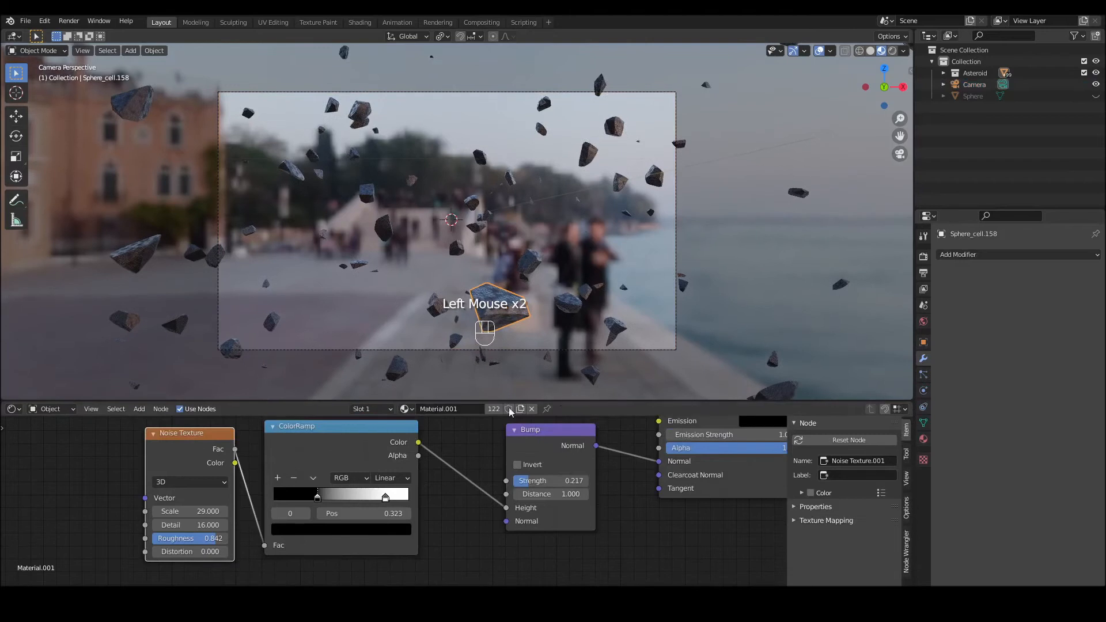
{"action": "left_click", "coordinate": [13, 408]}
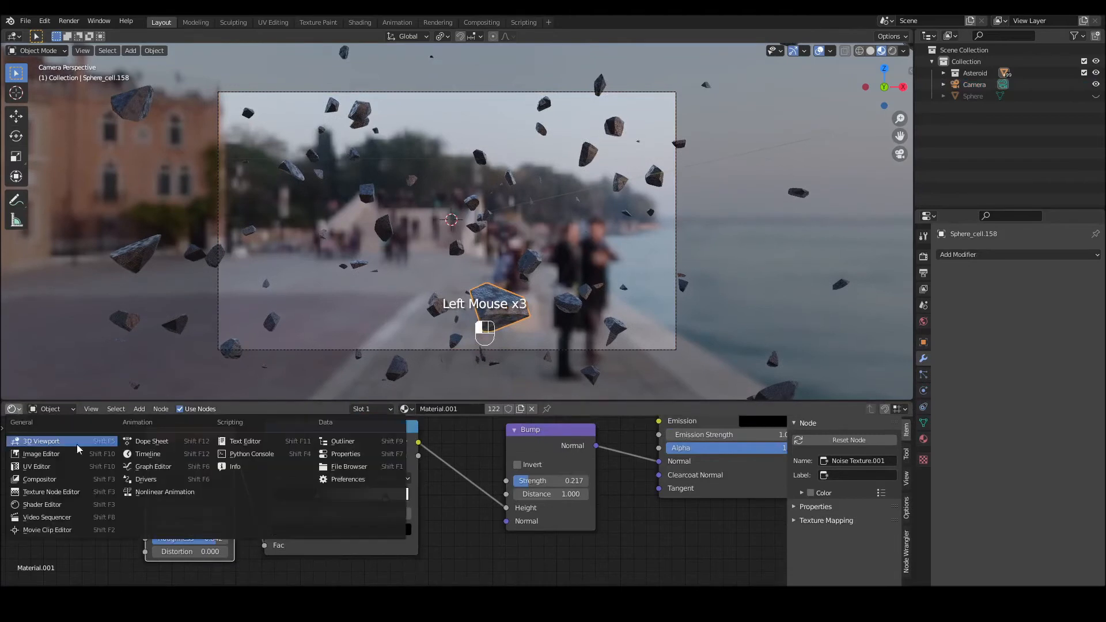
{"action": "left_click", "coordinate": [147, 453]}
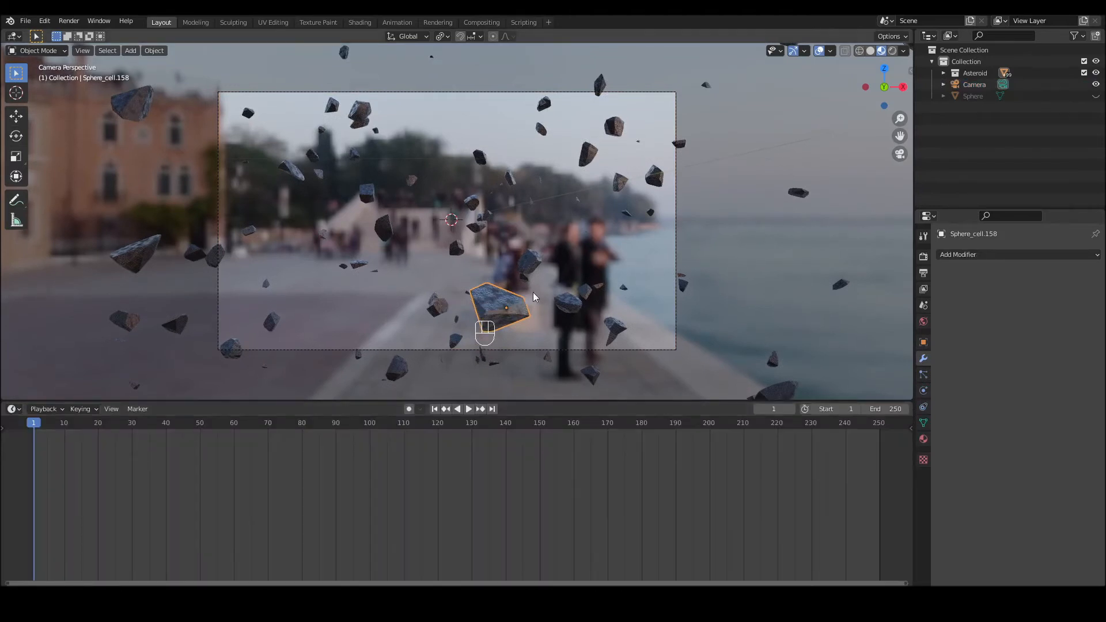
- Keyframe the selected piece's X and Y rotation at 0° on frame 1
{"action": "left_click", "coordinate": [923, 342]}
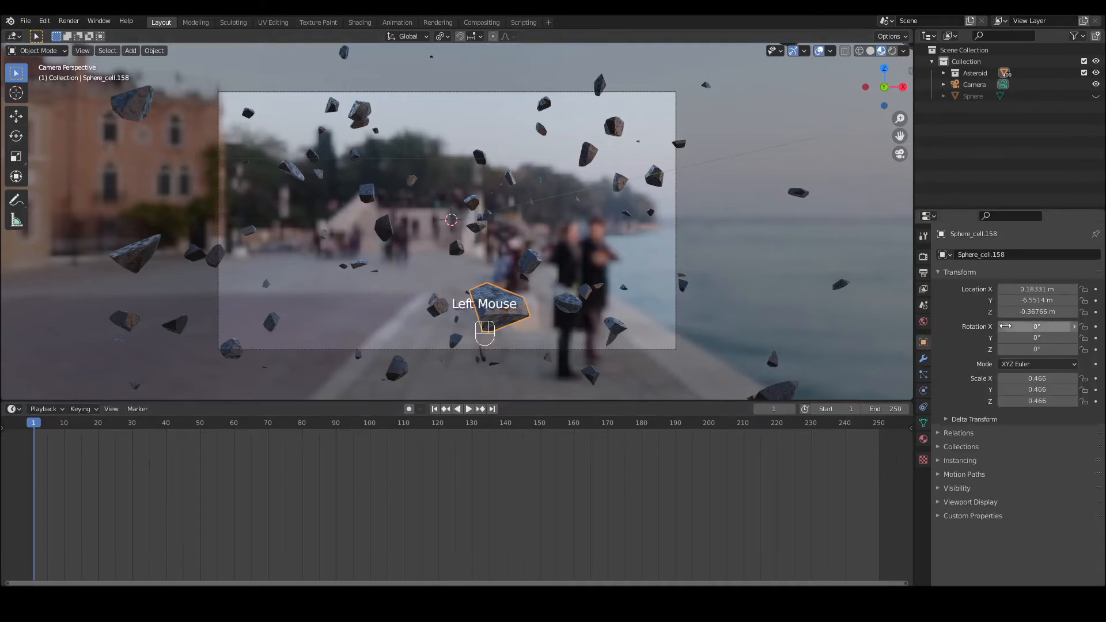
{"action": "left_click", "coordinate": [1095, 326]}
{"action": "left_click", "coordinate": [1095, 338]}
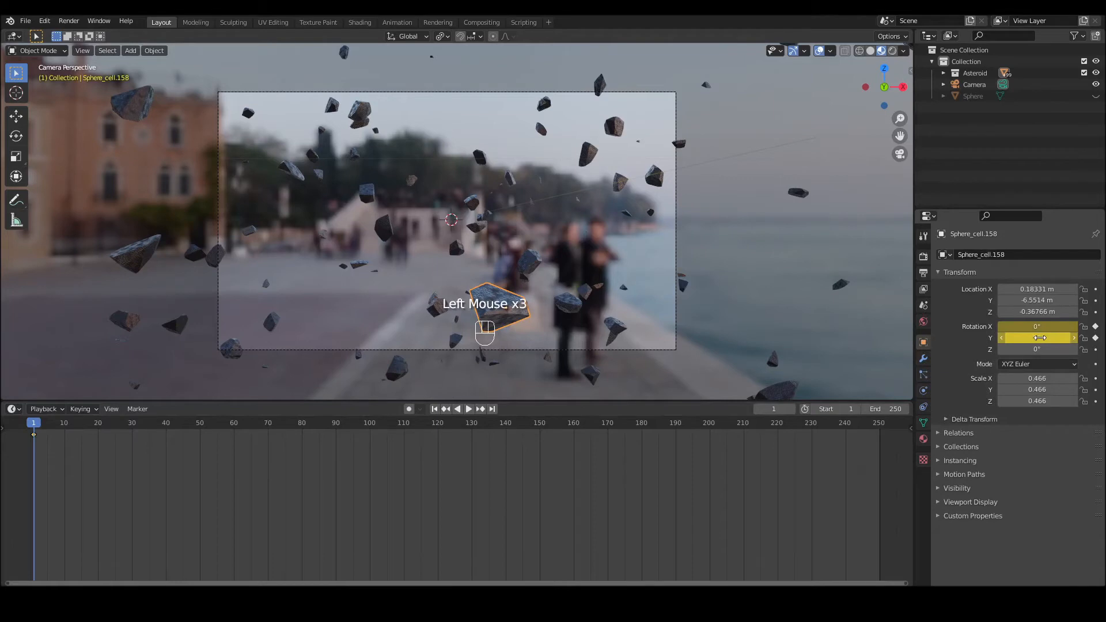
- Go to frame 250, set the piece's X and Y rotation to 360° and keyframe both
{"action": "left_click", "coordinate": [492, 409]}
{"action": "double_click", "coordinate": [1042, 326]}
{"action": "type", "text": "0"}
{"action": "key", "text": "Return"}
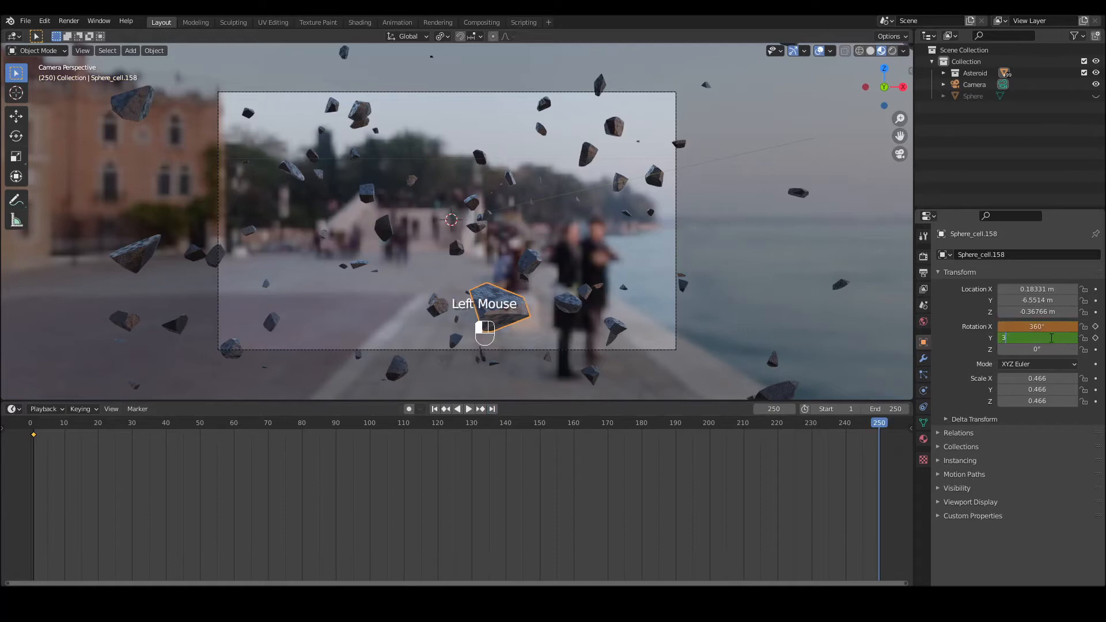
{"action": "left_click", "coordinate": [1095, 327]}
{"action": "left_click", "coordinate": [1095, 338]}
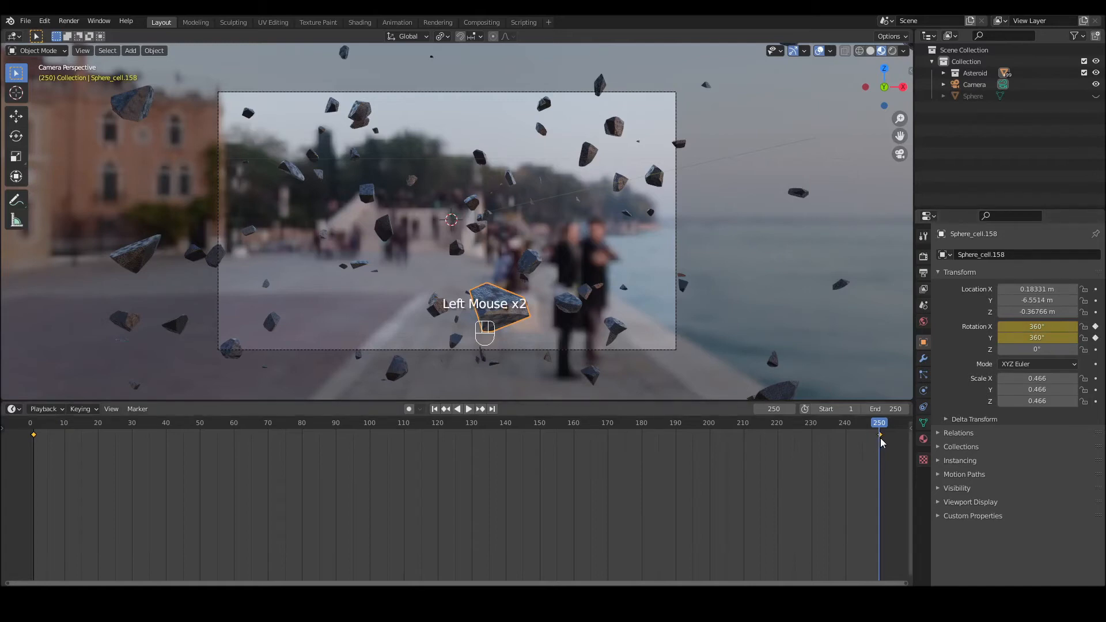
- Shift the start keyframe a few frames, move it back to frame 1 and play the rotation animation
{"action": "left_click_drag", "start_coordinate": [34, 435], "coordinate": [44, 435]}
{"action": "left_click", "coordinate": [435, 409]}
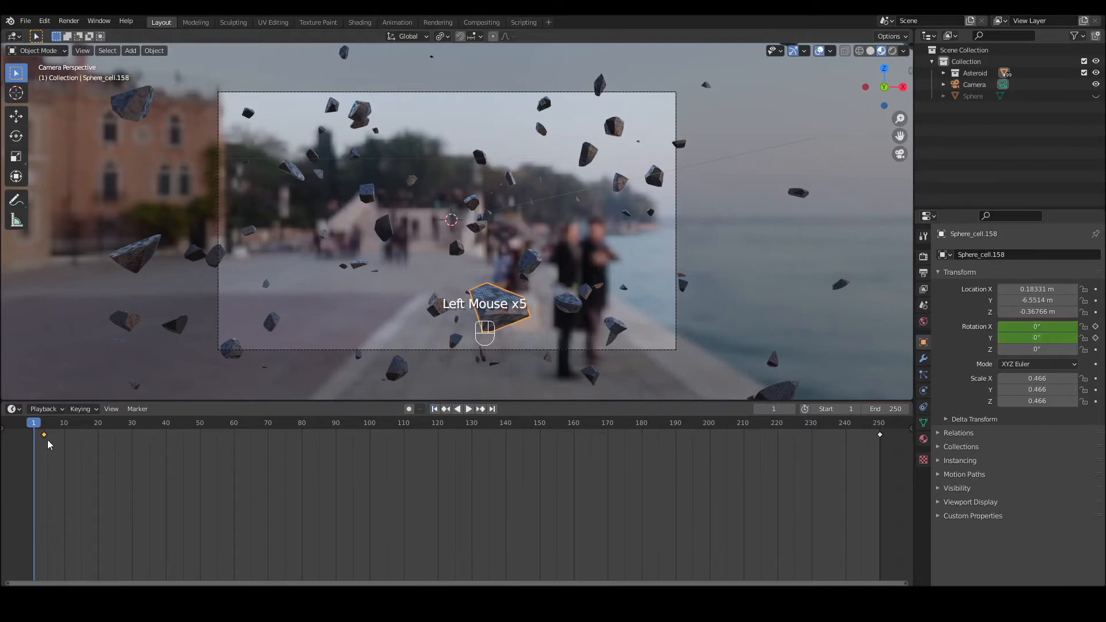
{"action": "left_click_drag", "start_coordinate": [44, 436], "coordinate": [33, 435]}
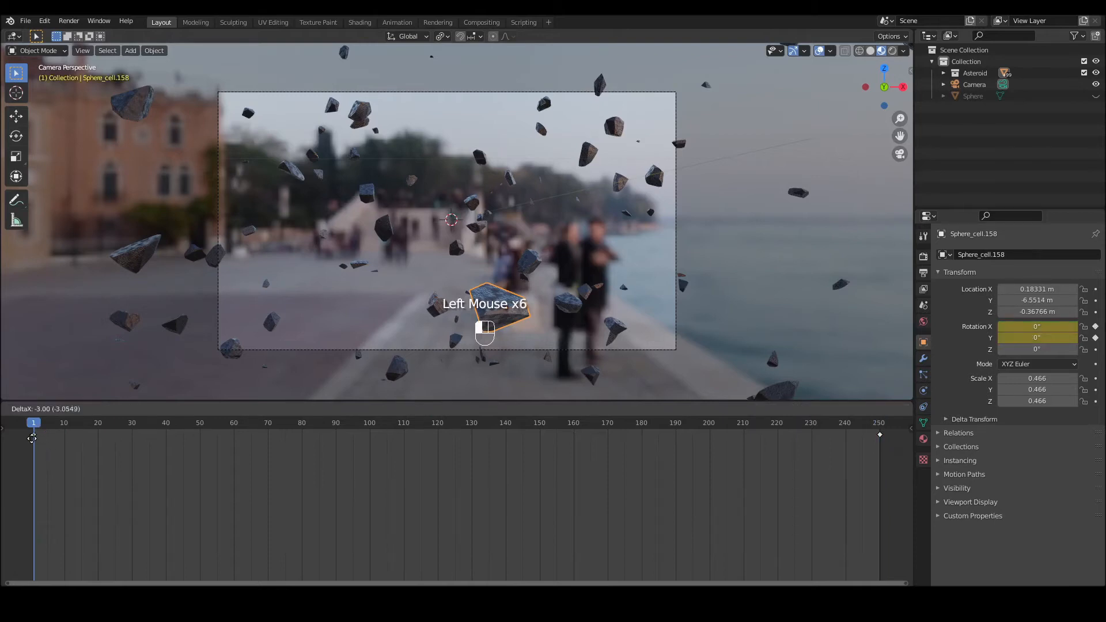
{"action": "left_click", "coordinate": [469, 409]}
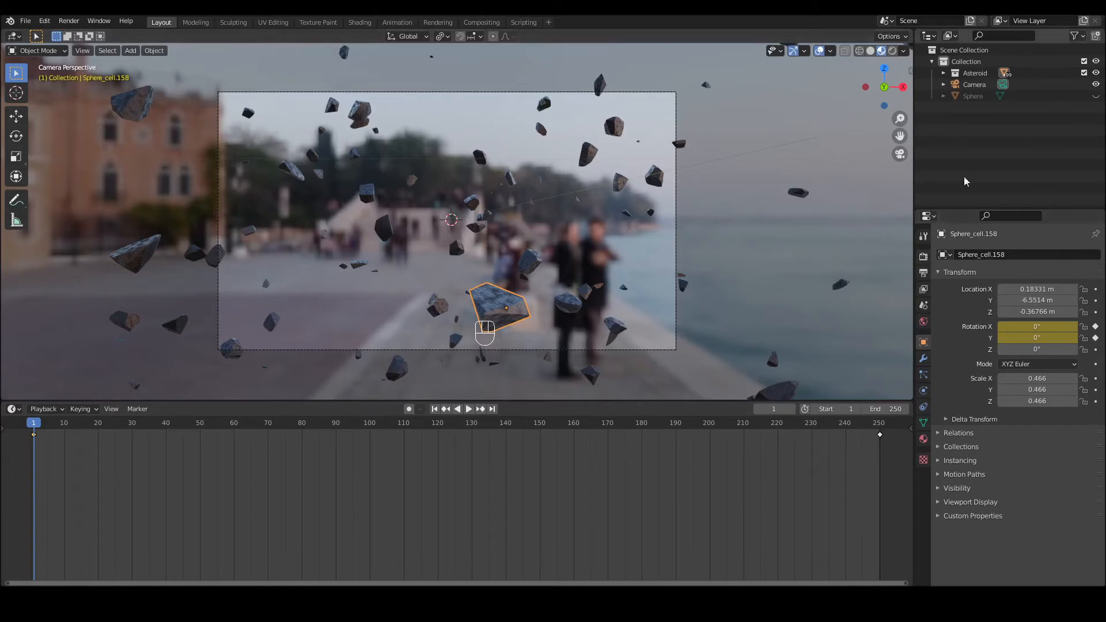
- Select all objects in the Asteroid collection, link the active piece's animation data to them and play the animation
{"action": "left_click", "coordinate": [944, 74]}
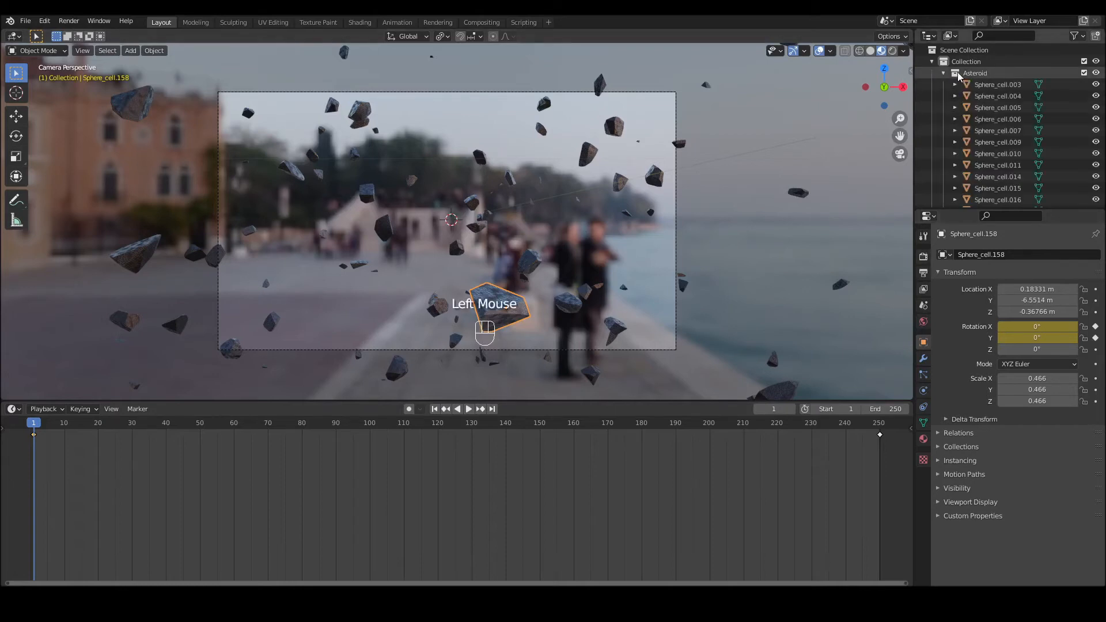
{"action": "left_click", "coordinate": [957, 72]}
{"action": "right_click", "coordinate": [957, 72]}
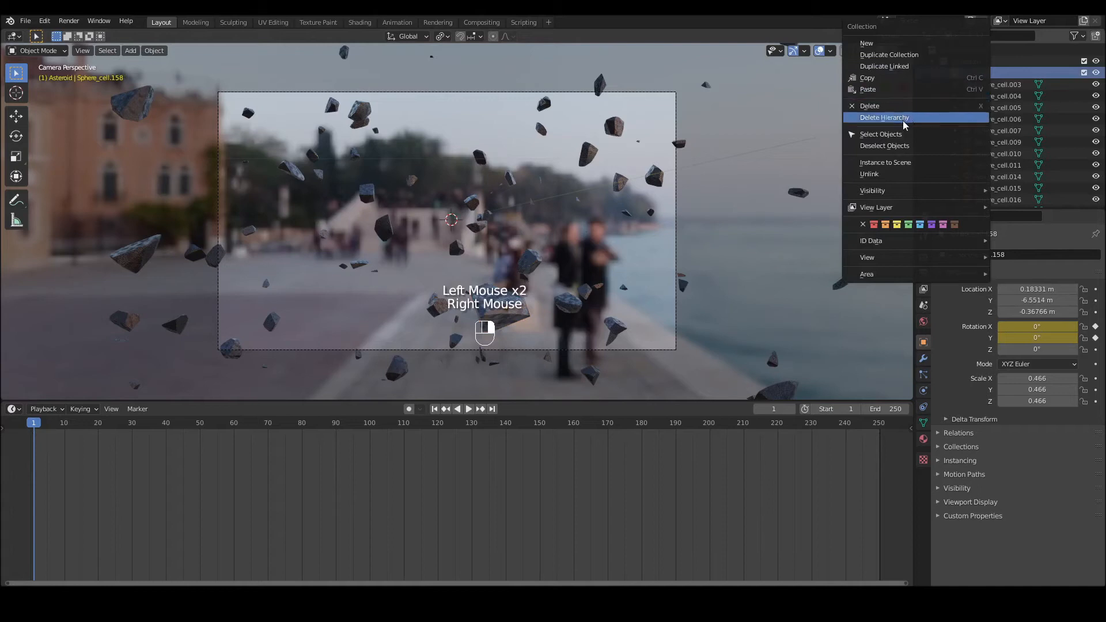
{"action": "left_click", "coordinate": [892, 134]}
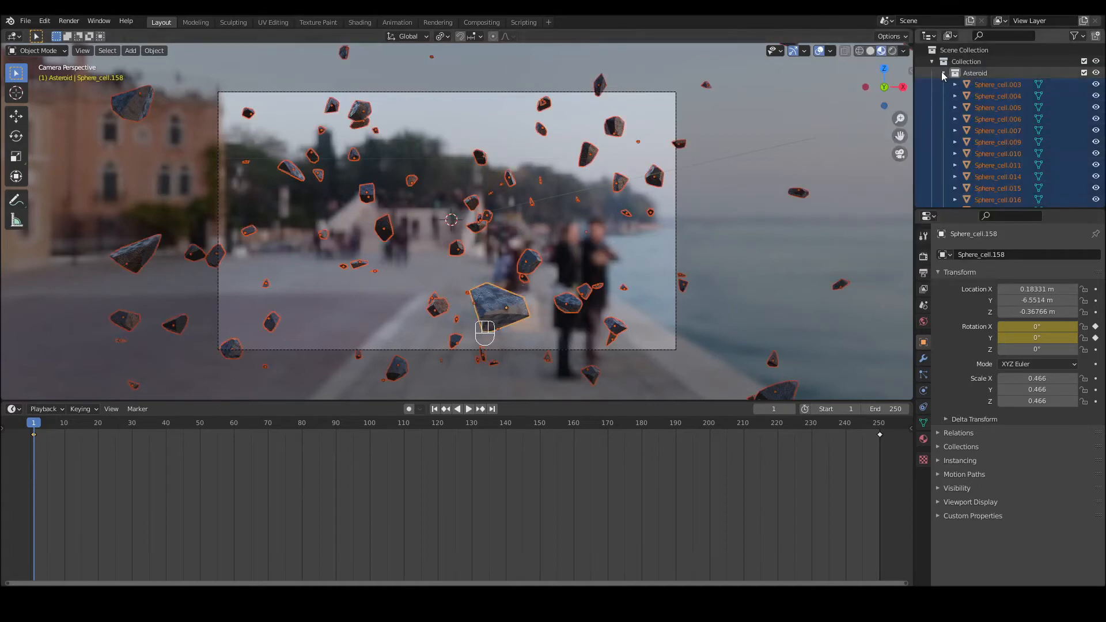
{"action": "left_click", "coordinate": [945, 74]}
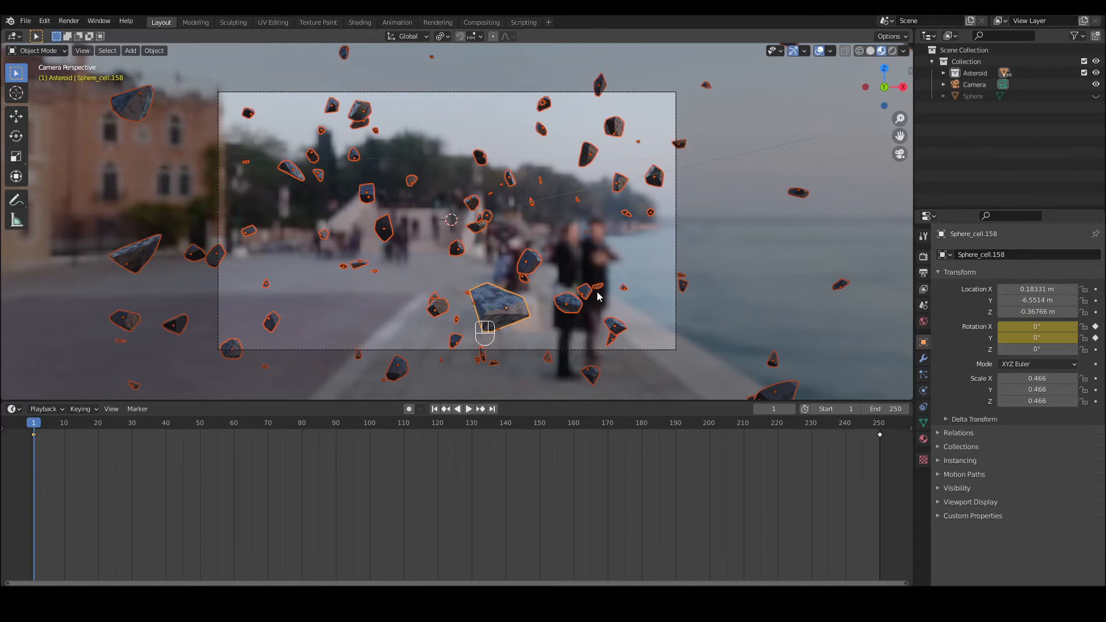
{"action": "key", "text": "ctrl+l"}
{"action": "mouse_move", "coordinate": [597, 294]}
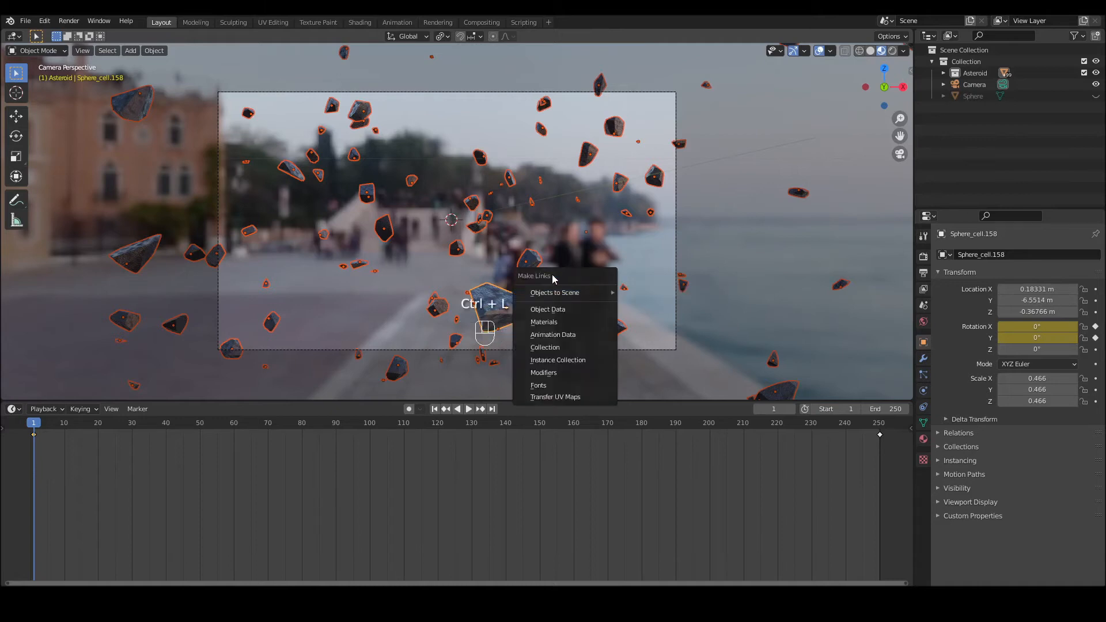
{"action": "left_click", "coordinate": [550, 335]}
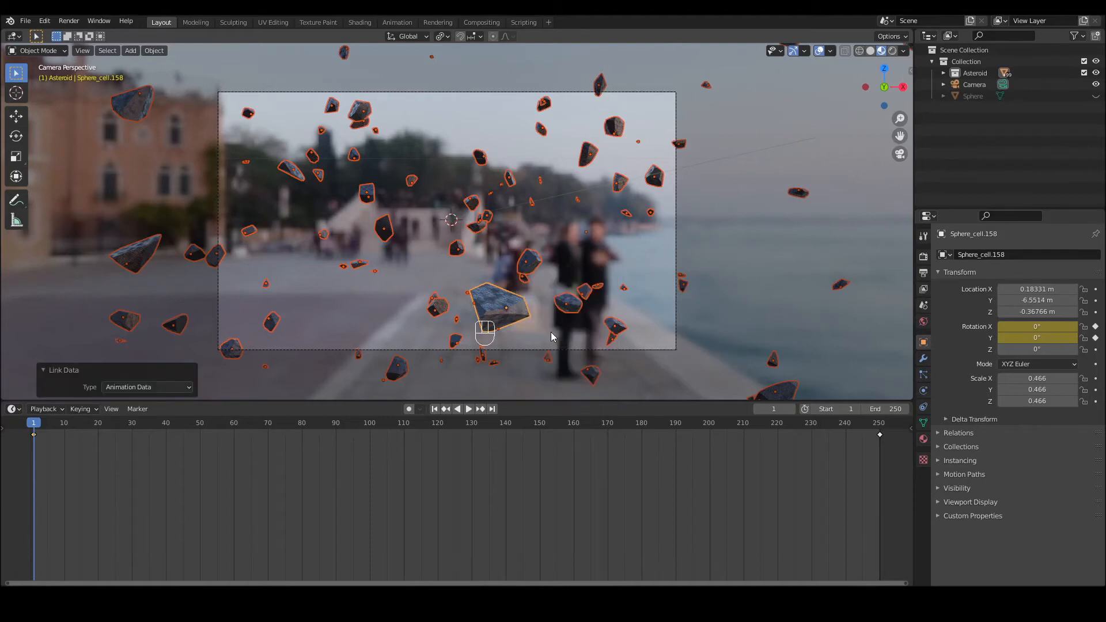
{"action": "left_click", "coordinate": [468, 410]}
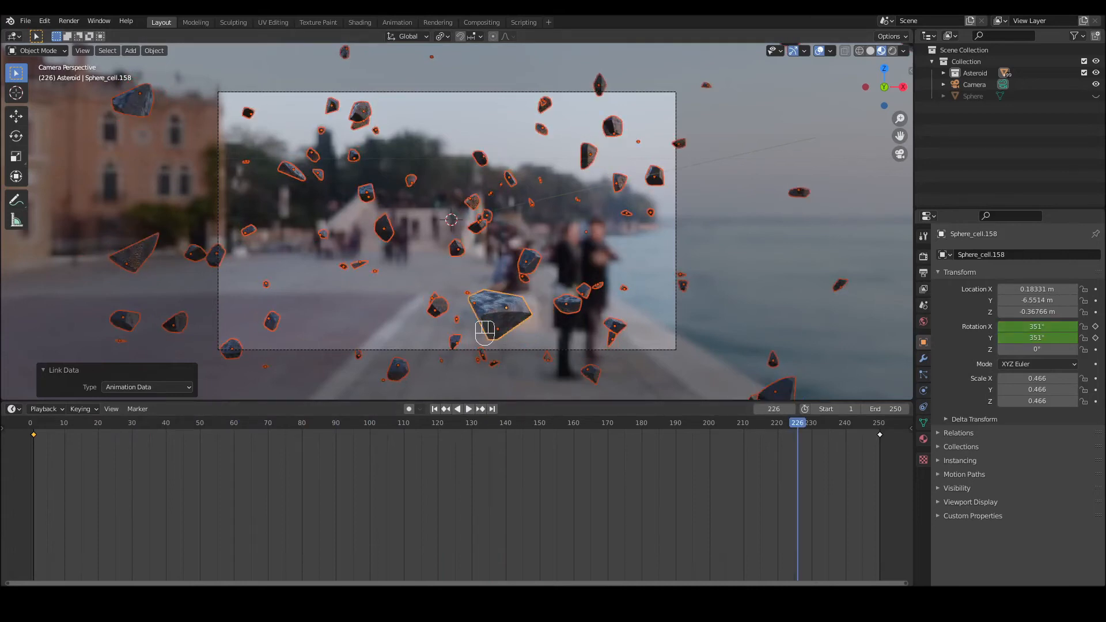
- Switch the viewport to rendered shading and set the World background color to black
{"action": "left_click", "coordinate": [893, 51]}
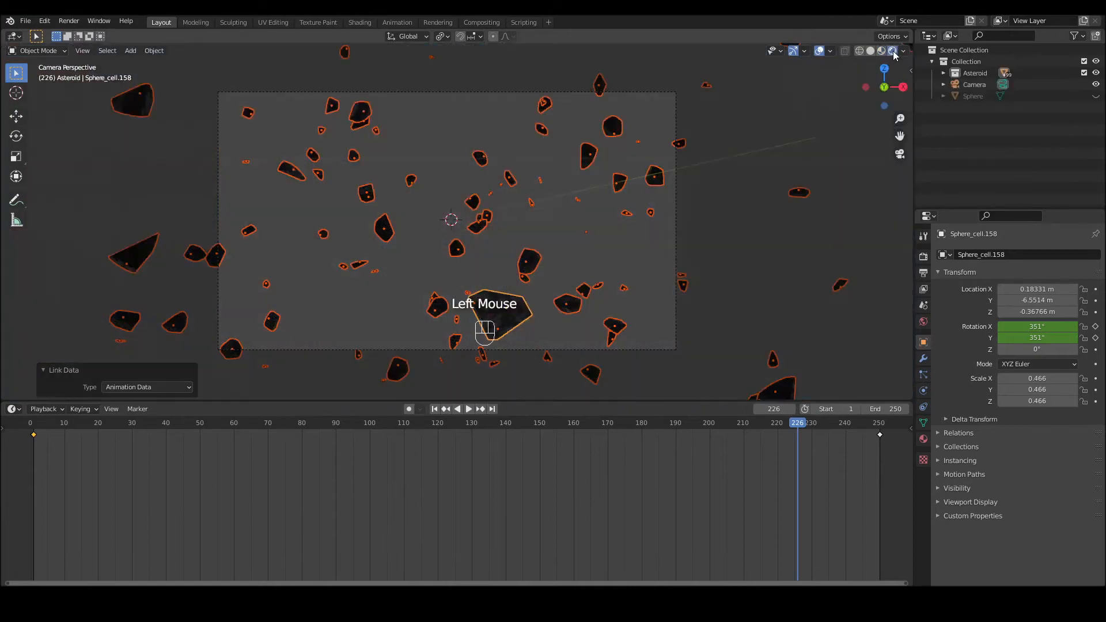
{"action": "left_click", "coordinate": [923, 322]}
{"action": "left_click", "coordinate": [1021, 330]}
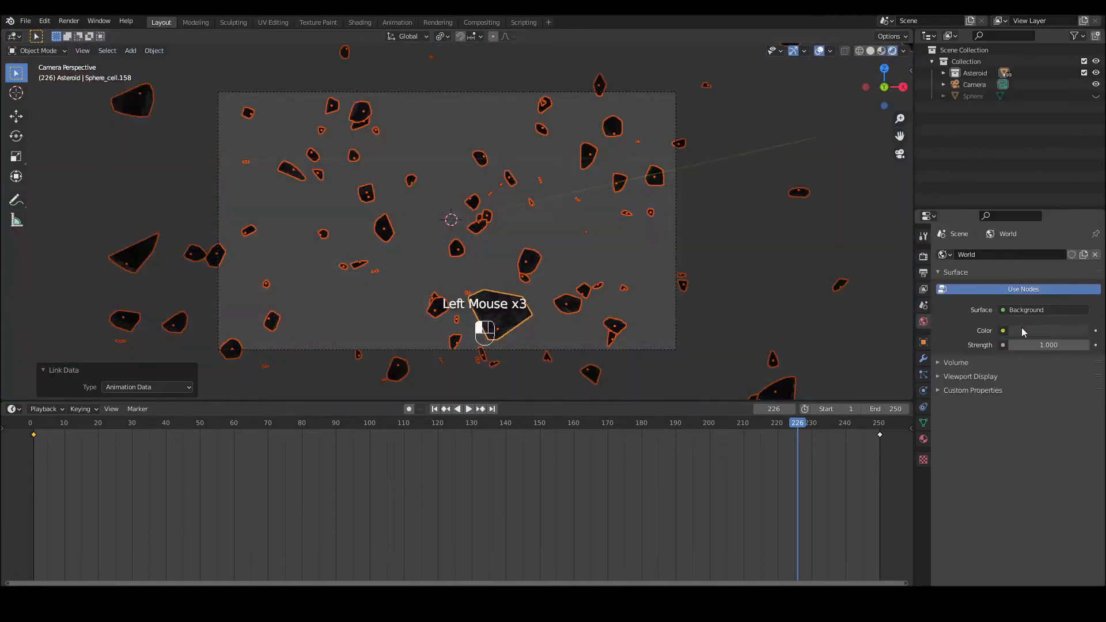
{"action": "left_click_drag", "start_coordinate": [1080, 230], "coordinate": [1079, 249]}
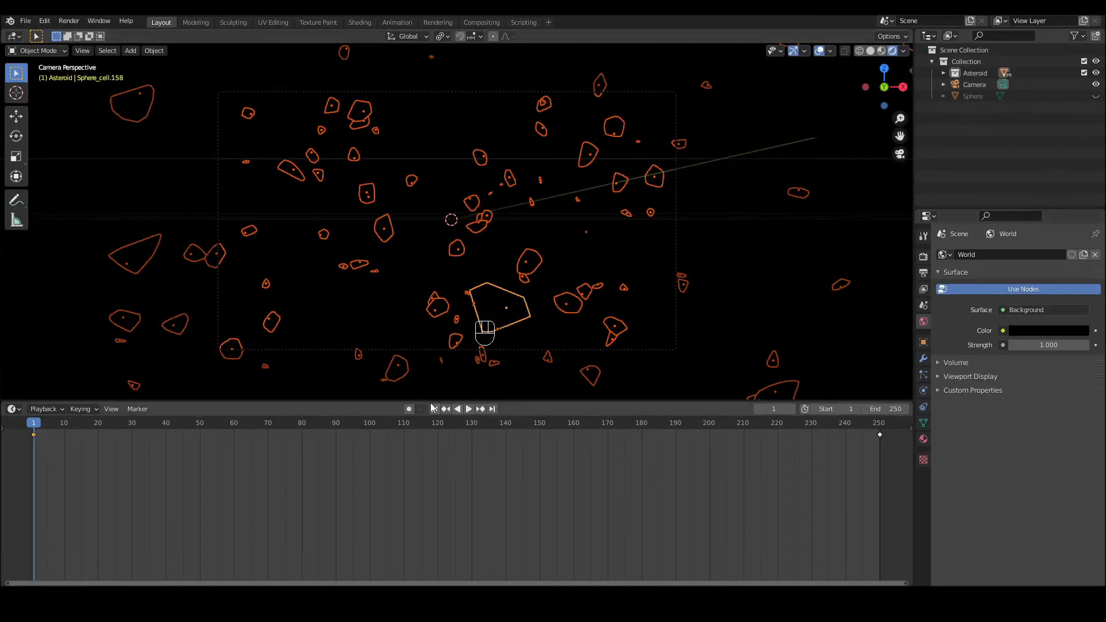
- Add a spot light at the scene's origin
{"action": "left_click", "coordinate": [131, 52]}
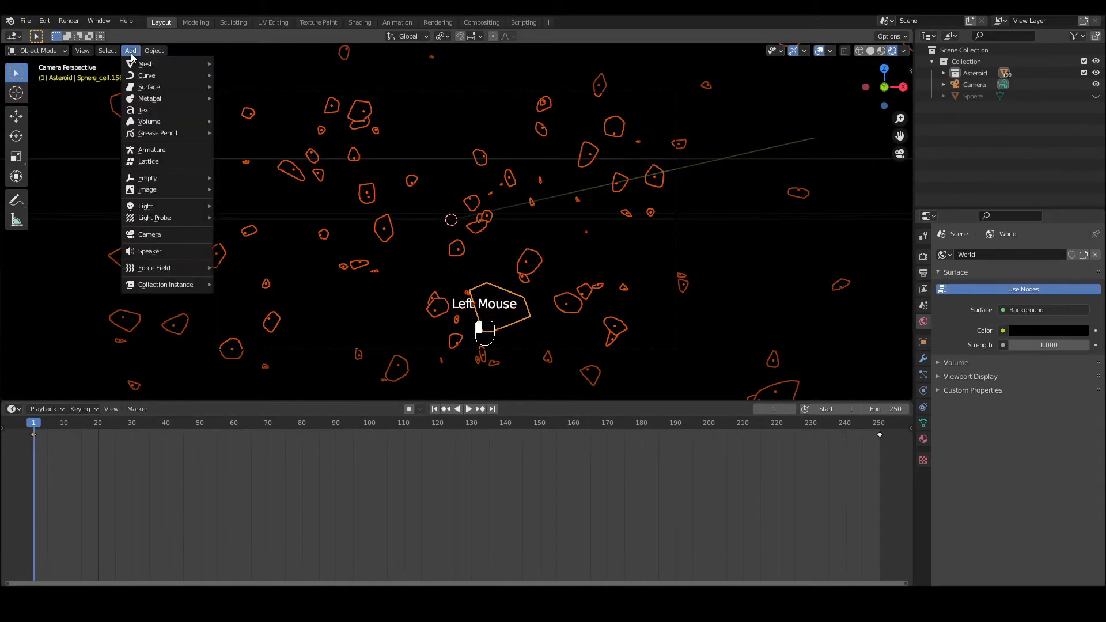
{"action": "mouse_move", "coordinate": [149, 209]}
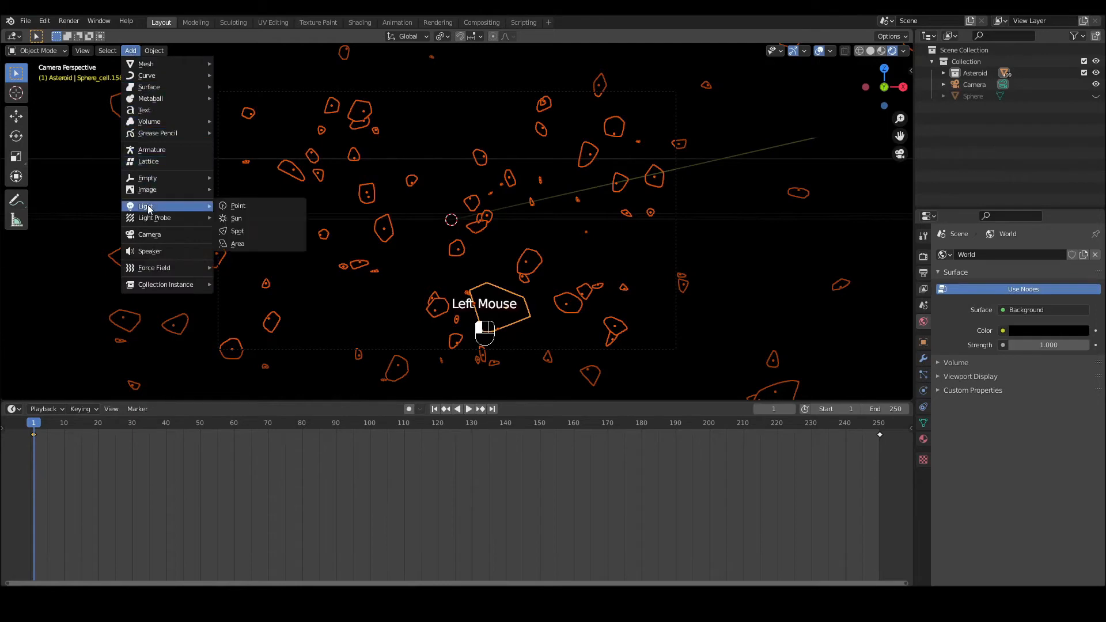
{"action": "left_click", "coordinate": [257, 231]}
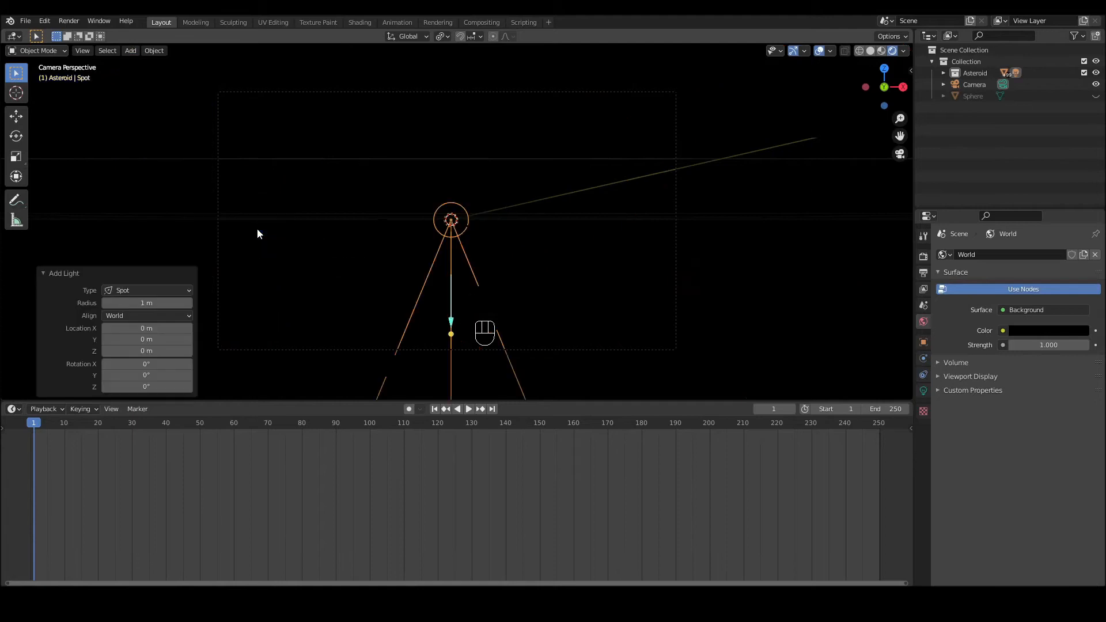
- Raise the spot light high above the asteroids and move it about 9.85 m along Y, using solid shading
{"action": "left_click", "coordinate": [900, 155]}
{"action": "left_click_drag", "start_coordinate": [886, 89], "coordinate": [856, 89]}
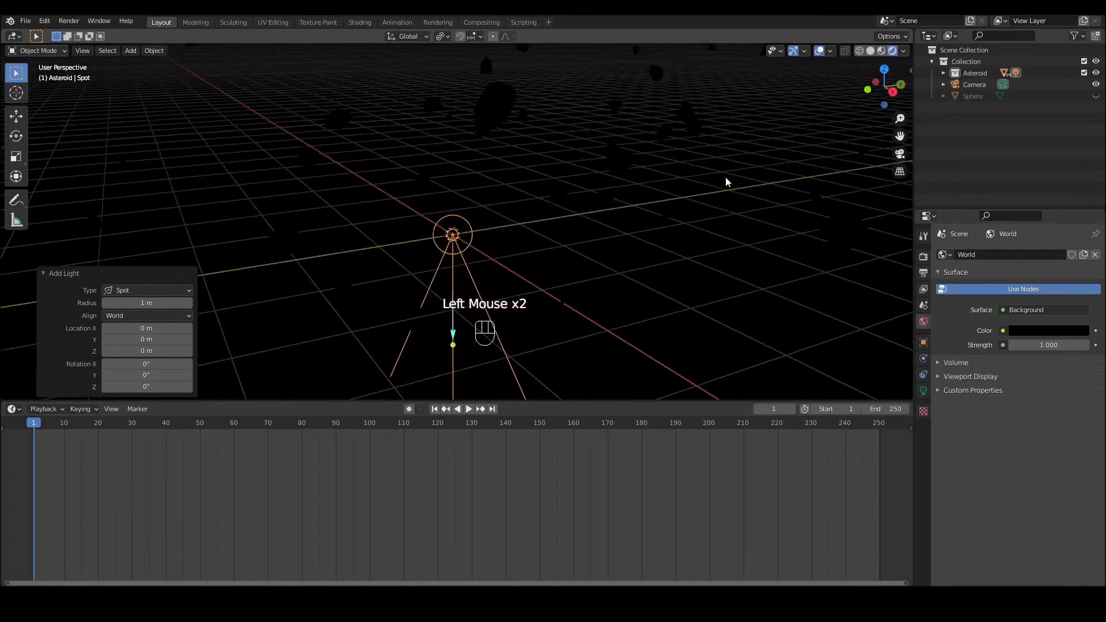
{"action": "scroll", "coordinate": [724, 178], "scroll_direction": "down", "scroll_amount": 2}
{"action": "scroll", "coordinate": [724, 181], "scroll_direction": "down", "scroll_amount": 3}
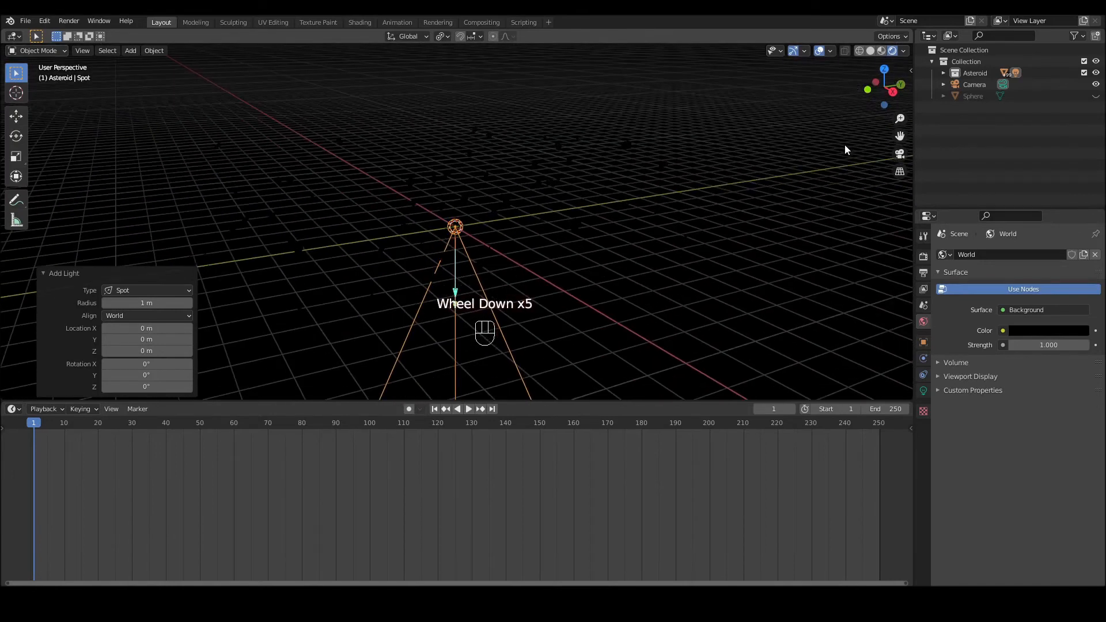
{"action": "left_click", "coordinate": [869, 51]}
{"action": "left_click", "coordinate": [16, 116]}
{"action": "left_click_drag", "start_coordinate": [455, 183], "coordinate": [455, 14]}
{"action": "scroll", "coordinate": [507, 139], "scroll_direction": "down", "scroll_amount": 2}
{"action": "middle_click_drag", "start_coordinate": [530, 144], "coordinate": [492, 137]}
{"action": "left_click_drag", "start_coordinate": [500, 88], "coordinate": [713, 91]}
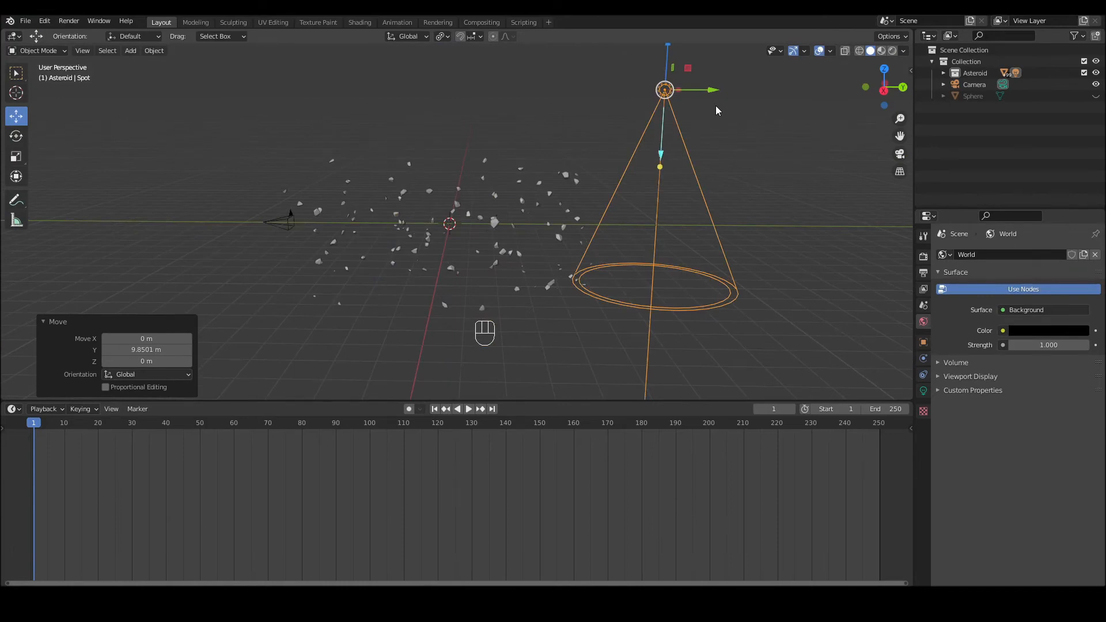
- Add a Plain Axes empty at the scene's origin
{"action": "left_click", "coordinate": [131, 52]}
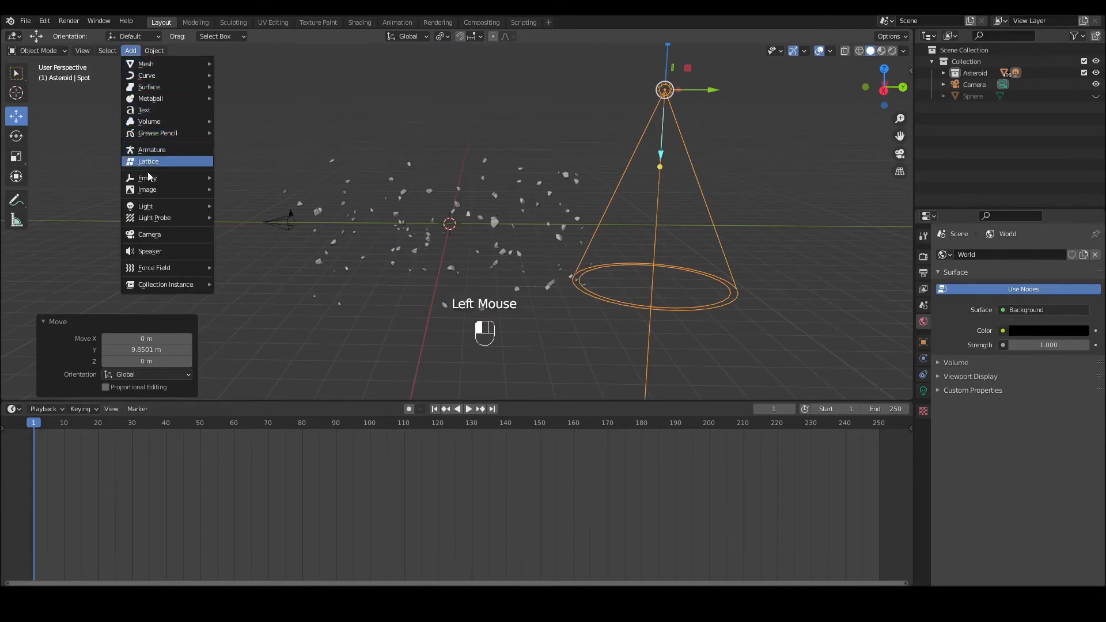
{"action": "mouse_move", "coordinate": [151, 179]}
{"action": "left_click", "coordinate": [239, 178]}
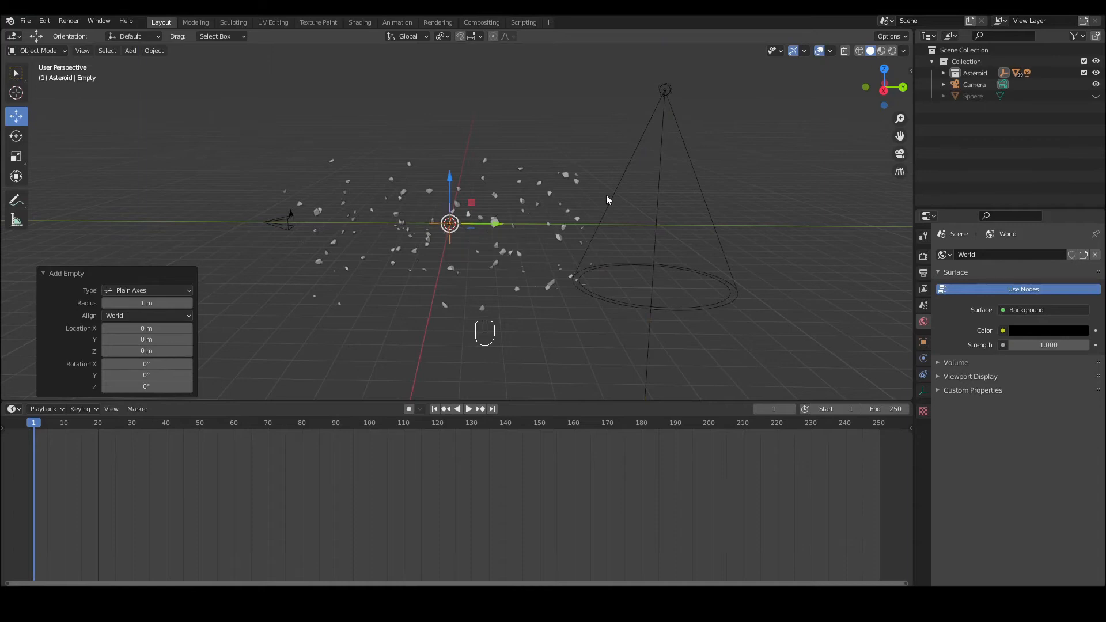
- Give the spot light a Track To constraint that targets the Empty
{"action": "left_click", "coordinate": [671, 109]}
{"action": "left_click", "coordinate": [922, 374]}
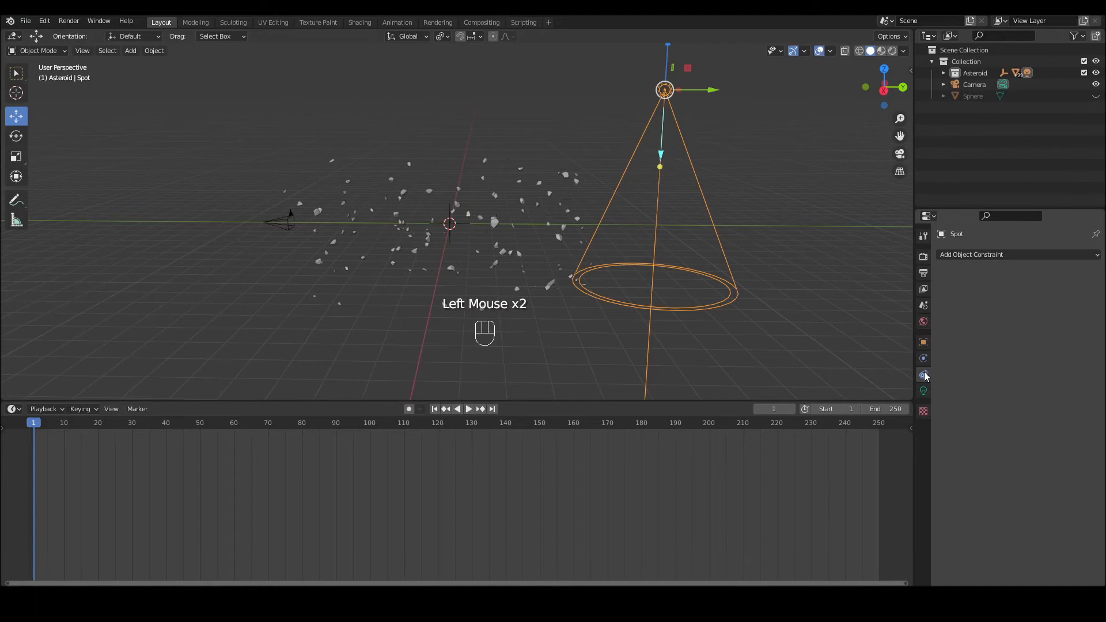
{"action": "left_click", "coordinate": [1010, 254]}
{"action": "left_click", "coordinate": [996, 337]}
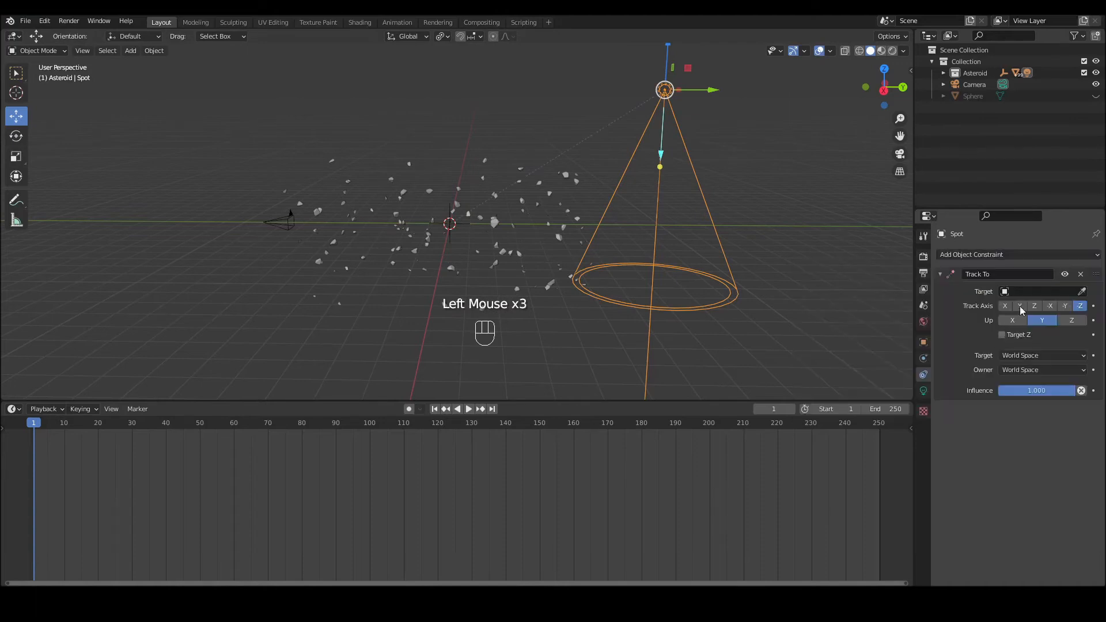
{"action": "left_click", "coordinate": [1032, 291]}
{"action": "left_click", "coordinate": [1014, 320]}
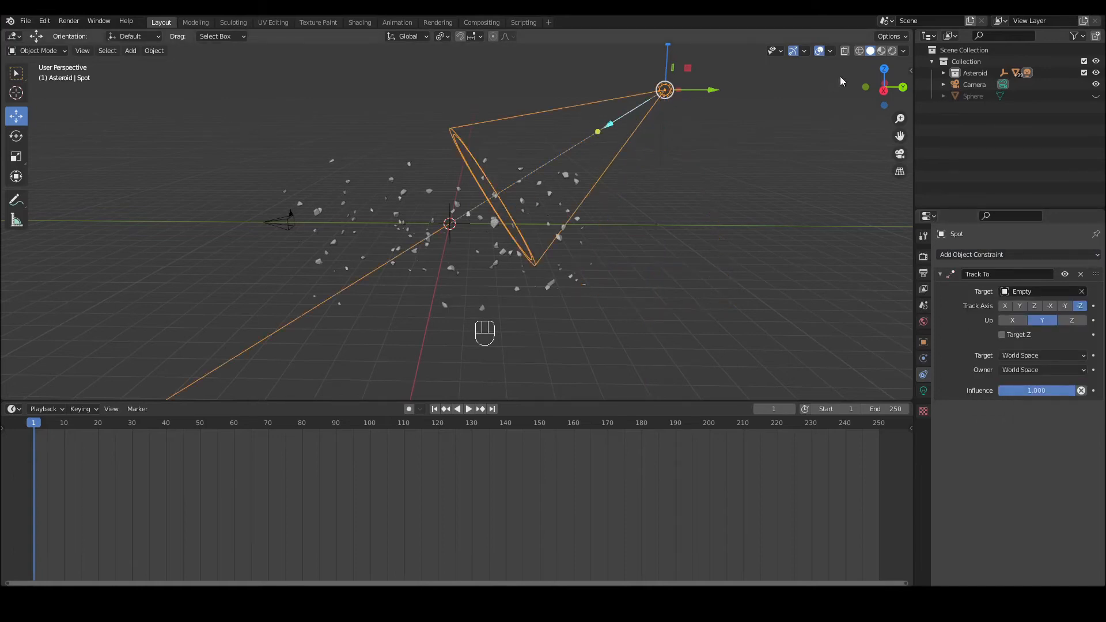
- Show the rendered camera view and set the spot light's power to 10000 W
{"action": "left_click", "coordinate": [899, 153]}
{"action": "left_click", "coordinate": [892, 51]}
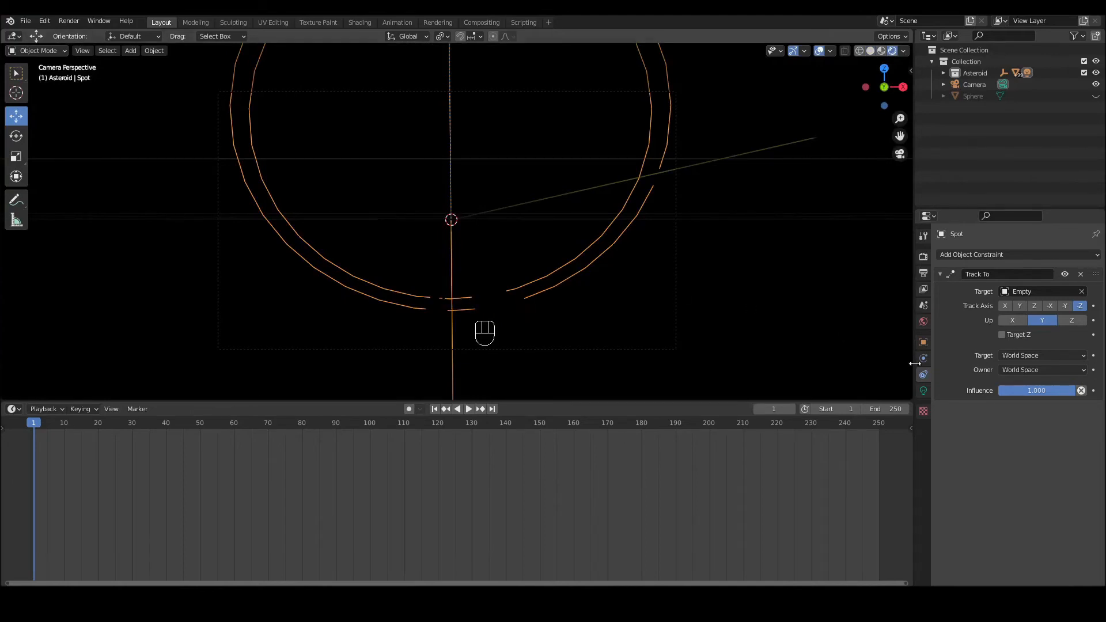
{"action": "left_click", "coordinate": [923, 391]}
{"action": "double_click", "coordinate": [1046, 329]}
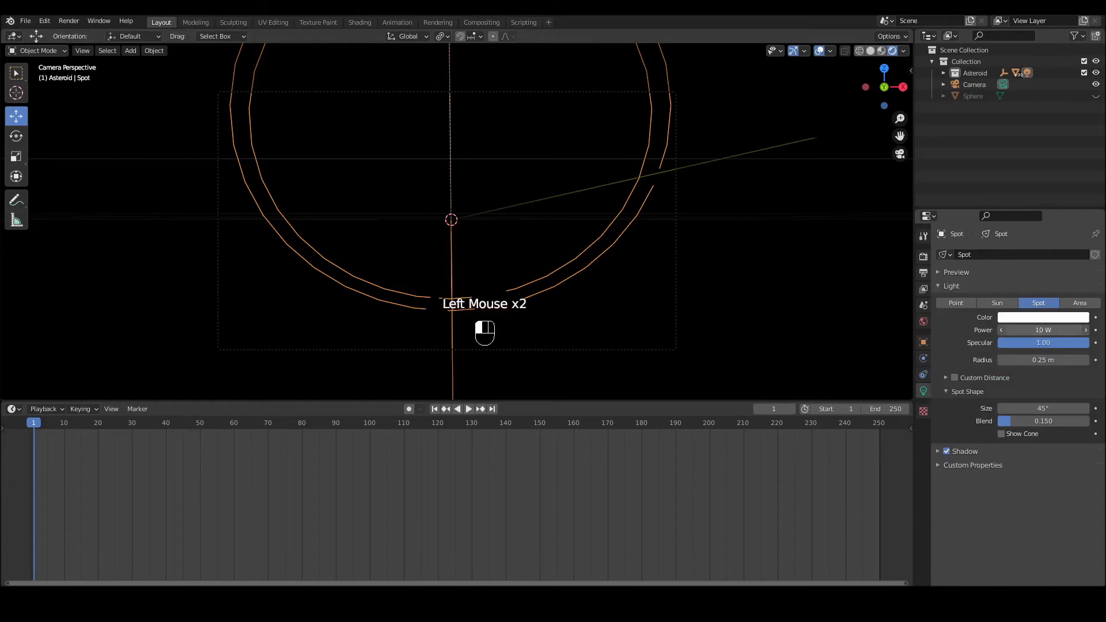
{"action": "type", "text": "1000"}
{"action": "key", "text": "Return"}
{"action": "left_click", "coordinate": [1050, 330]}
{"action": "key", "text": "BackSpace"}
{"action": "type", "text": "10000"}
{"action": "key", "text": "Return"}
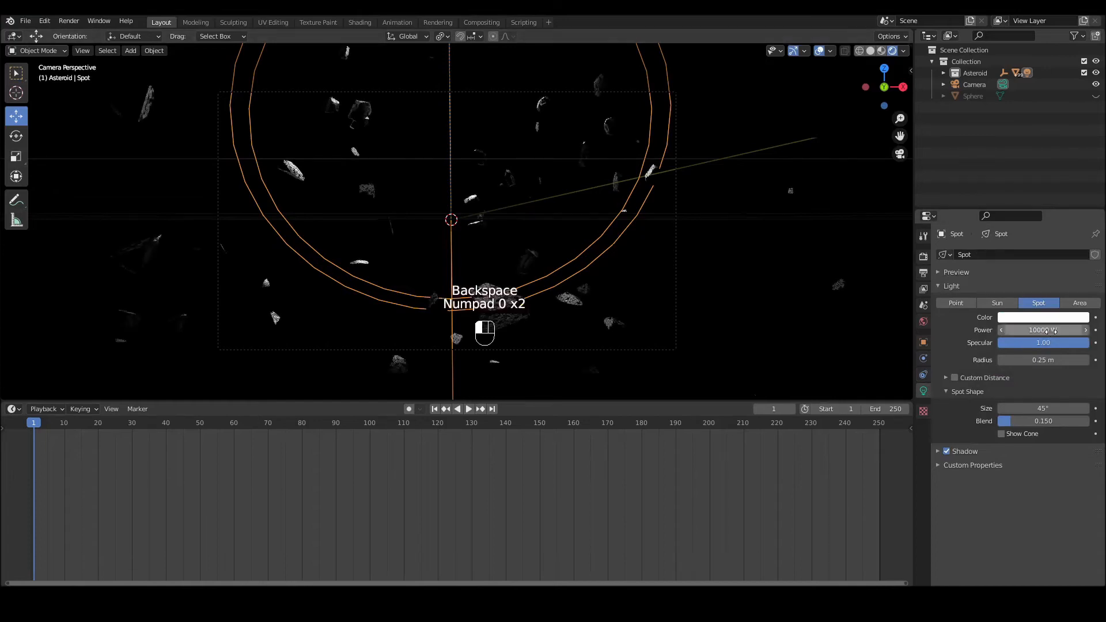
- Shift the spot light toward negative X and set its power to 20000 W
{"action": "left_click", "coordinate": [923, 342]}
{"action": "left_click_drag", "start_coordinate": [1035, 290], "coordinate": [978, 290]}
{"action": "left_click", "coordinate": [923, 390]}
{"action": "left_click", "coordinate": [1042, 330]}
{"action": "type", "text": "20000"}
{"action": "key", "text": "Return"}
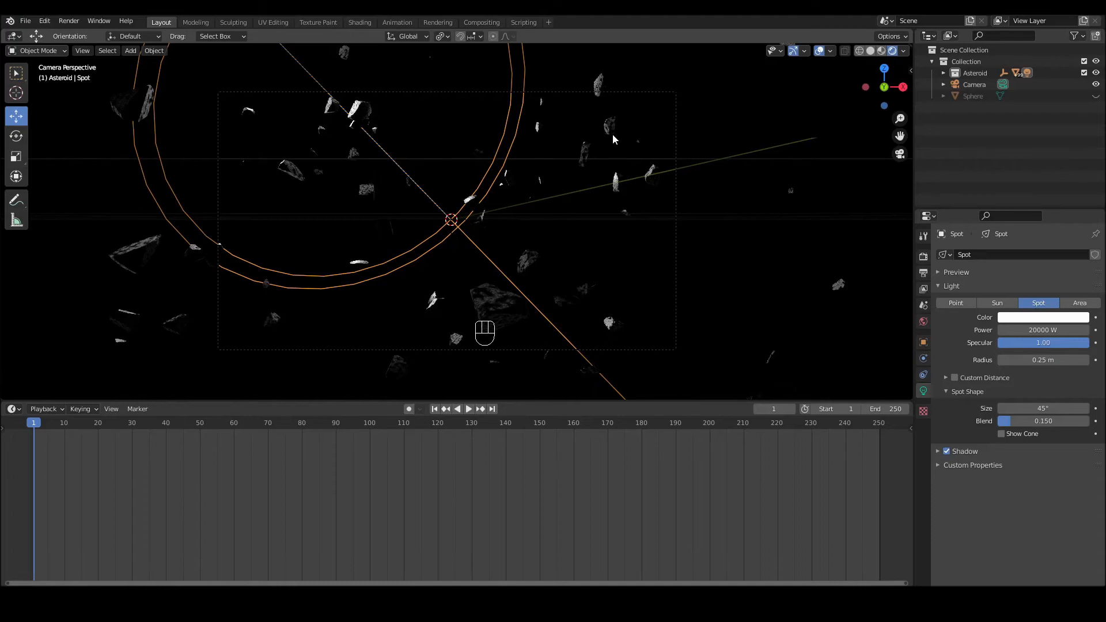
- Duplicate the spot light to the camera's side of the asteroids and move the copy about 10.6 m along X
{"action": "left_click", "coordinate": [871, 51]}
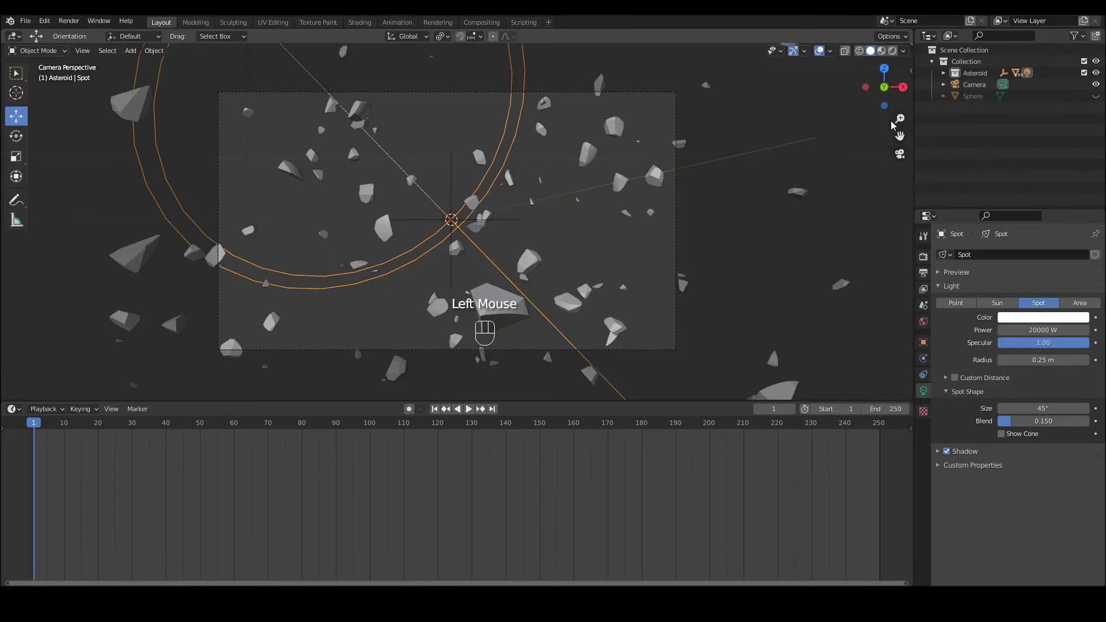
{"action": "left_click", "coordinate": [899, 154]}
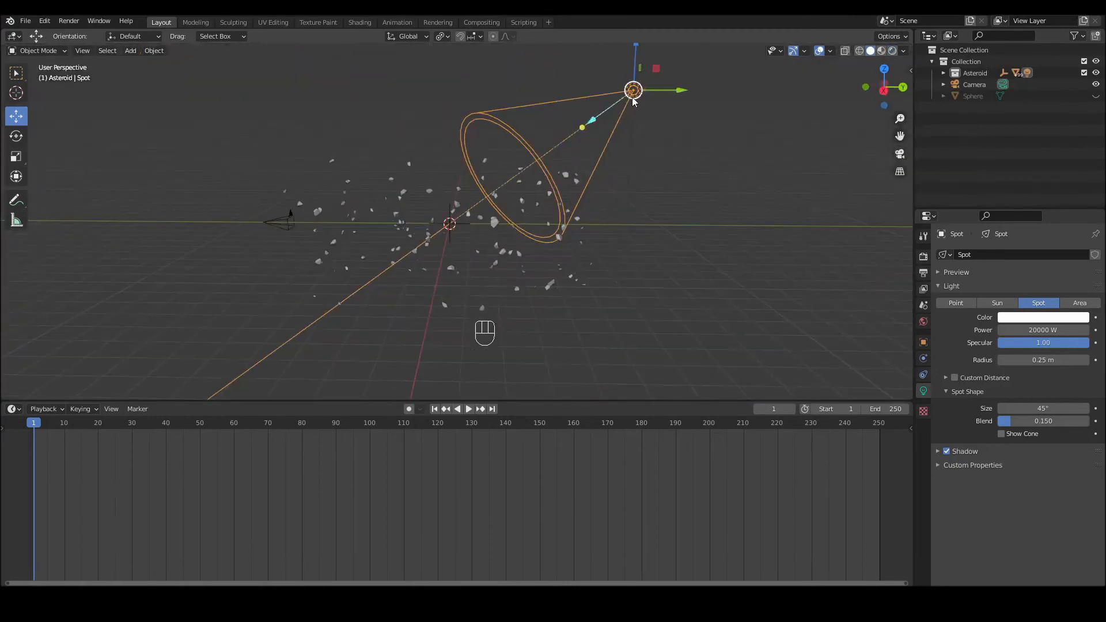
{"action": "key", "text": "shift+d"}
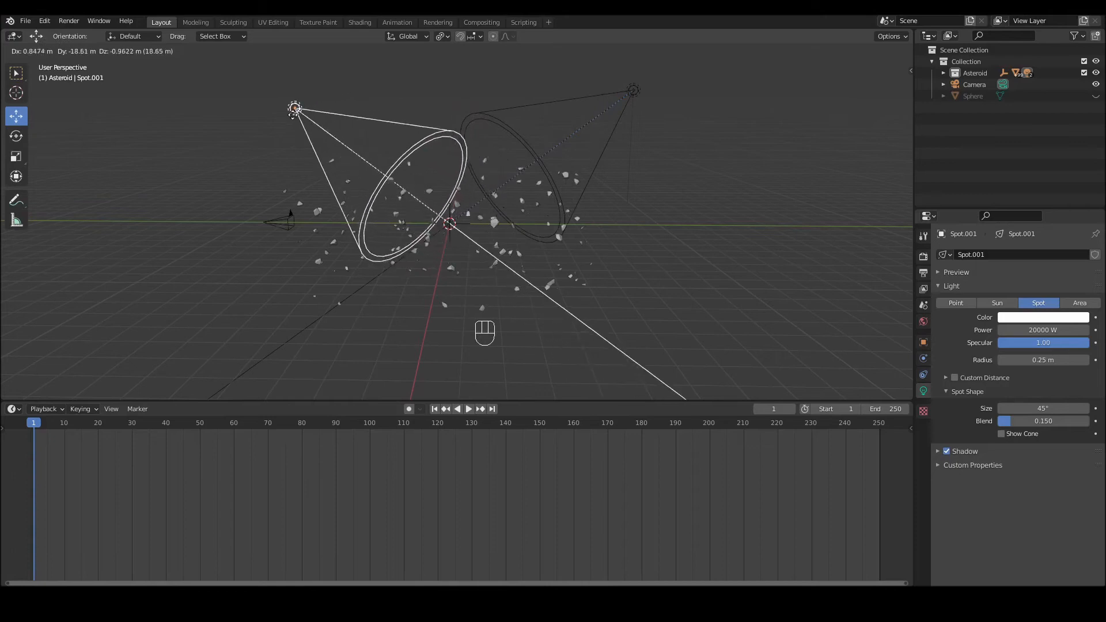
{"action": "left_click", "coordinate": [239, 122]}
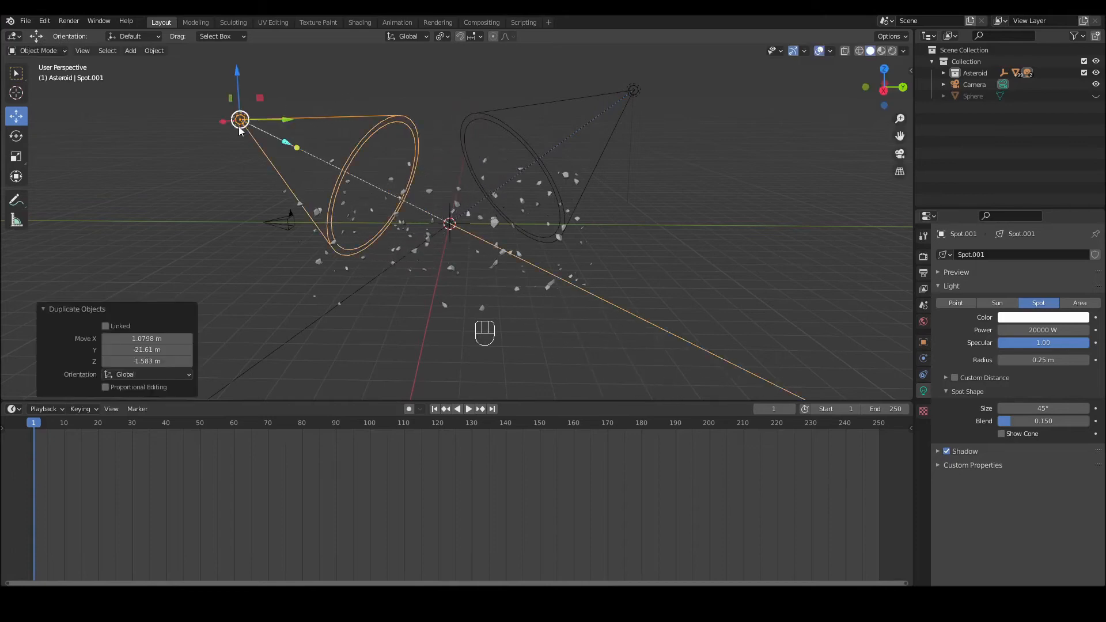
{"action": "left_click_drag", "start_coordinate": [864, 86], "coordinate": [993, 124]}
{"action": "left_click_drag", "start_coordinate": [316, 292], "coordinate": [683, 305]}
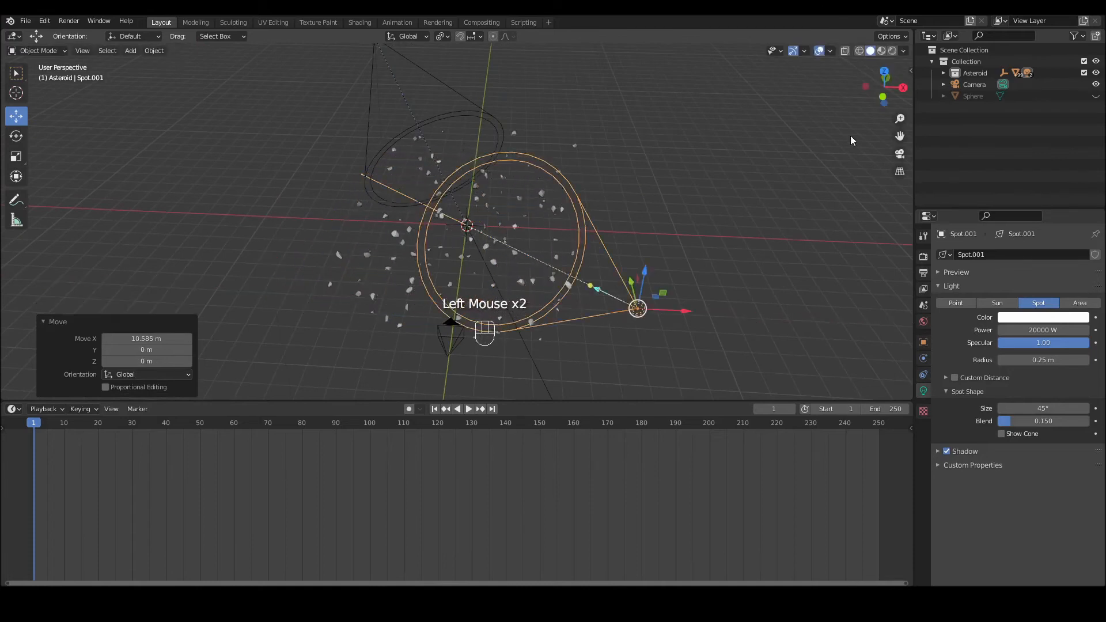
- Lower the duplicated spot light along Z while judging the lighting in the rendered camera view
{"action": "left_click", "coordinate": [893, 51]}
{"action": "left_click", "coordinate": [899, 154]}
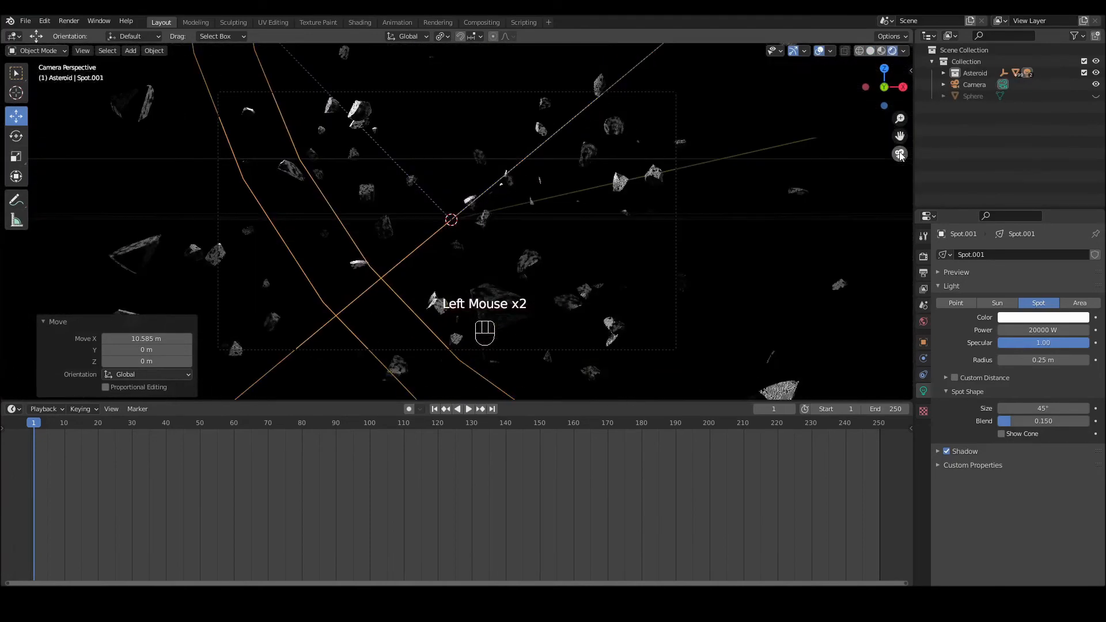
{"action": "left_click", "coordinate": [923, 342]}
{"action": "left_click_drag", "start_coordinate": [1041, 312], "coordinate": [999, 312]}
{"action": "left_click", "coordinate": [923, 391]}
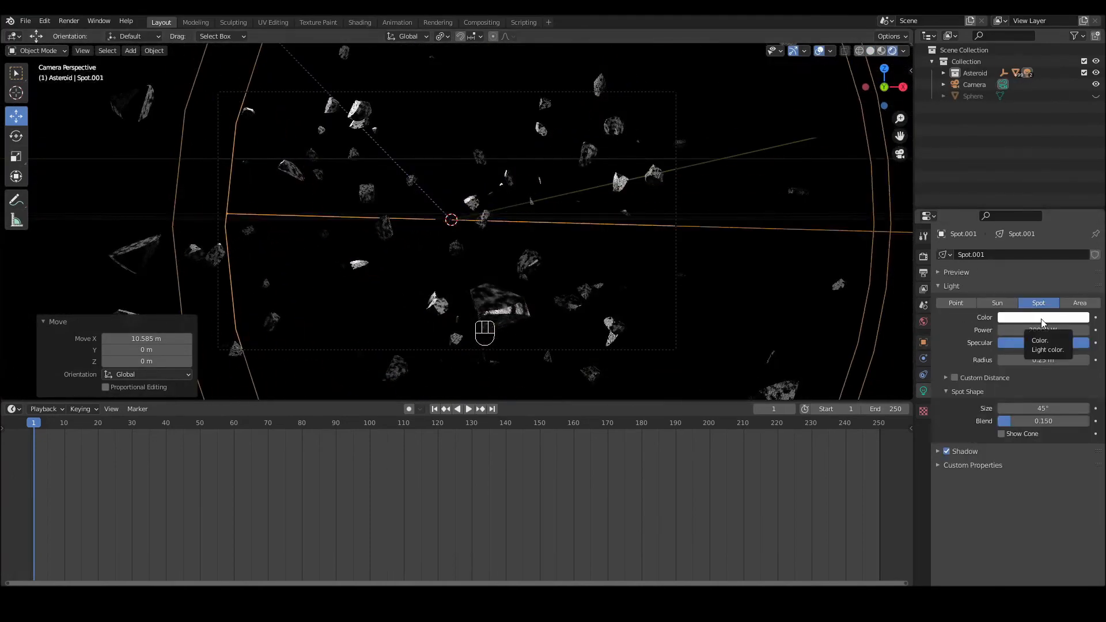
- Set the duplicated spot light's color to light blue
{"action": "left_click", "coordinate": [1041, 319]}
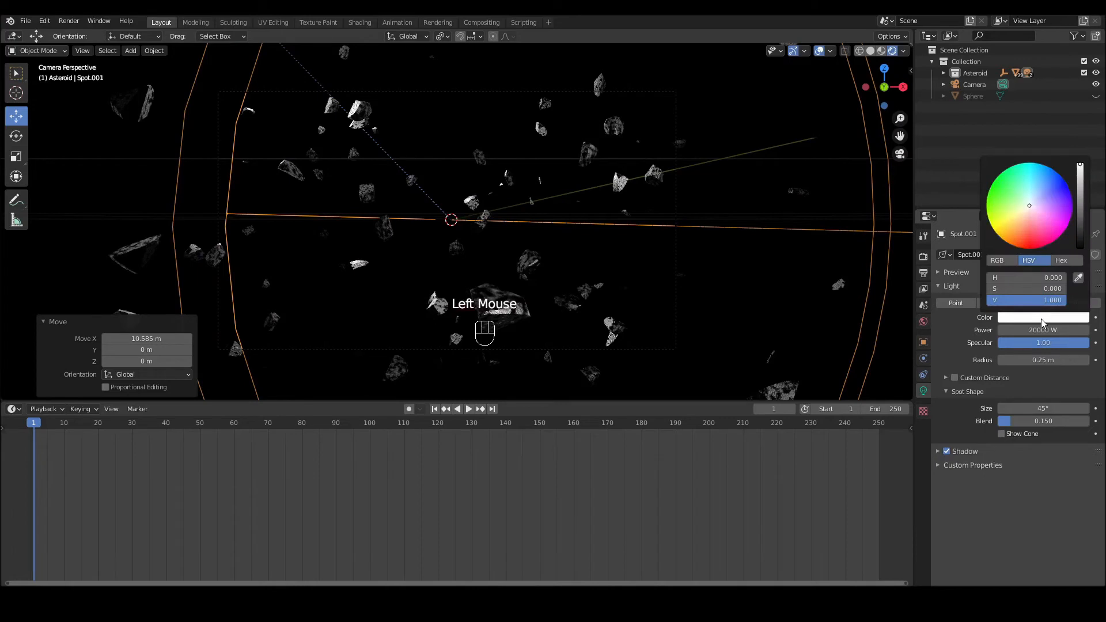
{"action": "left_click", "coordinate": [1052, 175]}
{"action": "left_click_drag", "start_coordinate": [1047, 181], "coordinate": [1040, 181]}
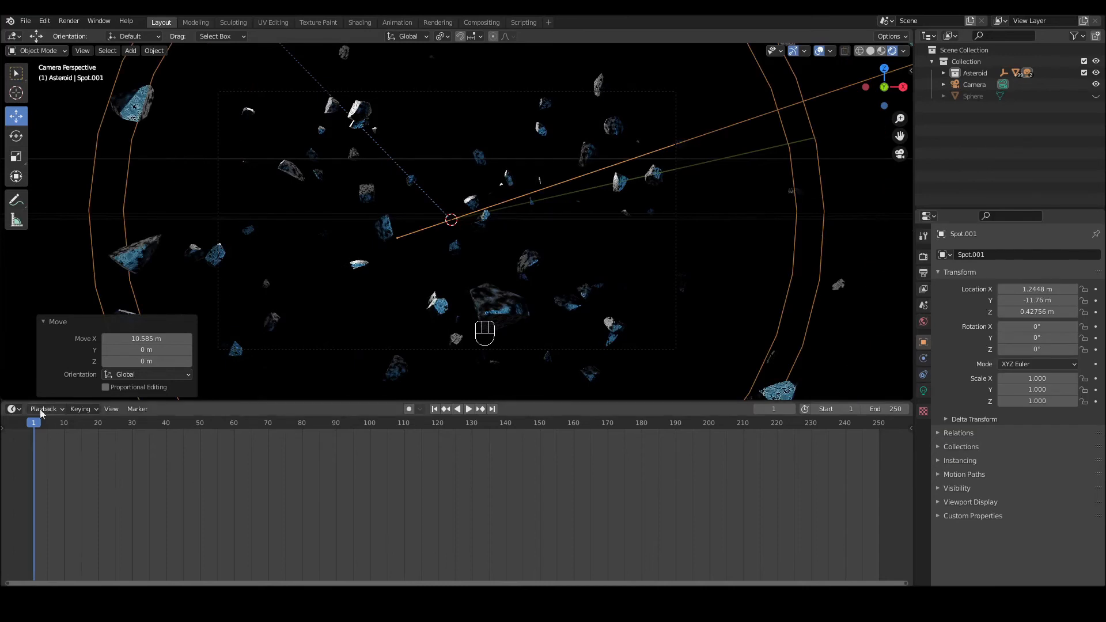
- Change the timeline area to the Shader Editor and display the World node tree
{"action": "left_click", "coordinate": [19, 410]}
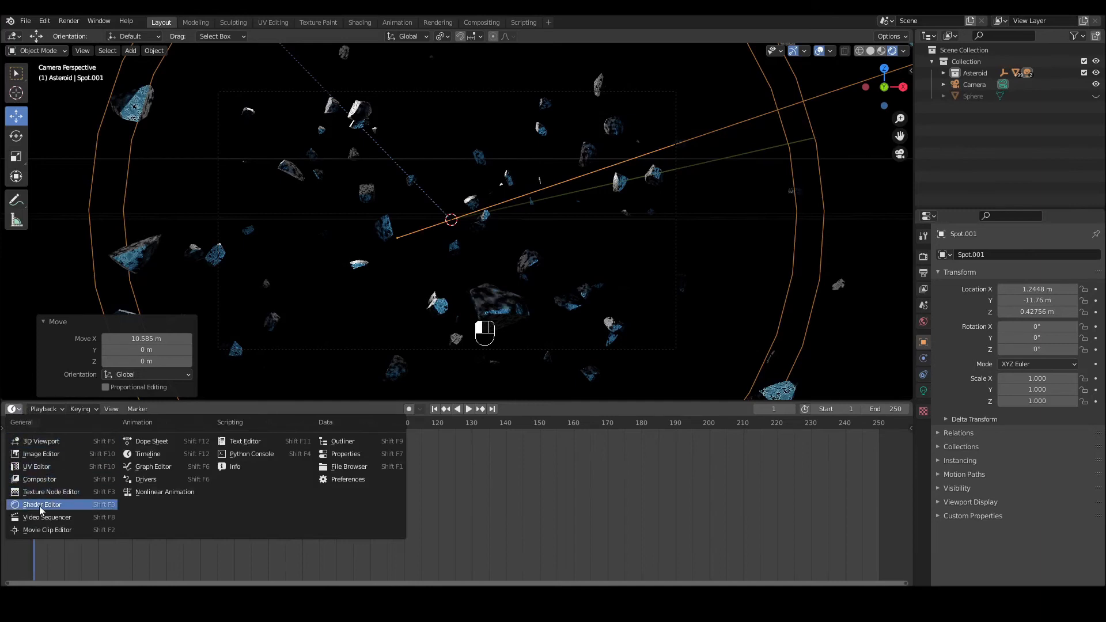
{"action": "left_click", "coordinate": [41, 505]}
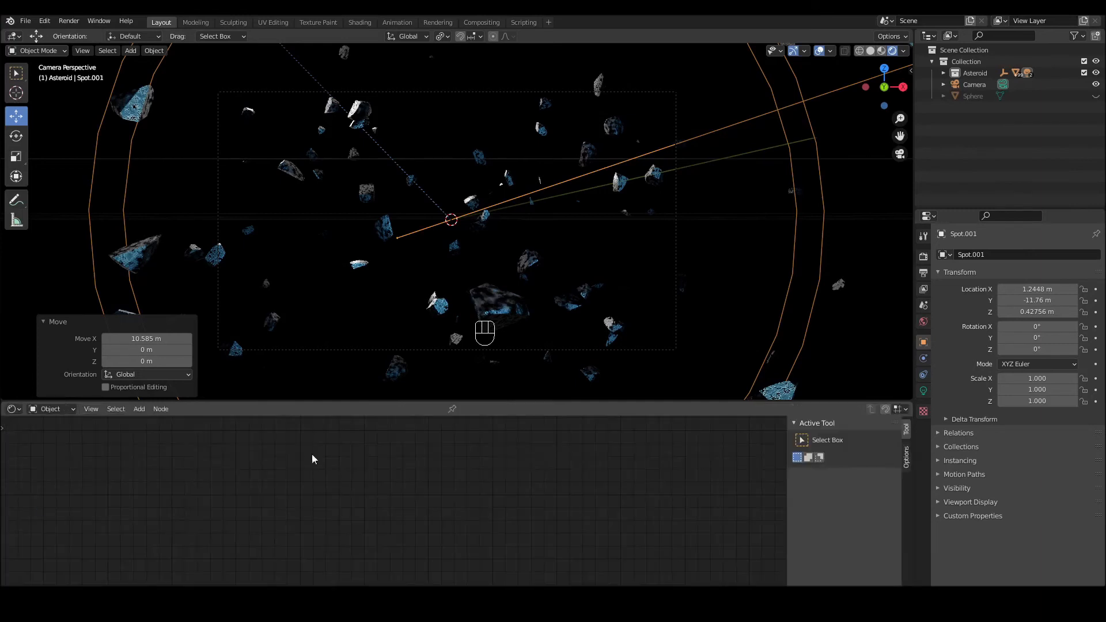
{"action": "scroll", "coordinate": [443, 469], "scroll_direction": "down", "scroll_amount": 18}
{"action": "scroll", "coordinate": [487, 495], "scroll_direction": "up", "scroll_amount": 8}
{"action": "middle_click_drag", "start_coordinate": [487, 492], "coordinate": [507, 518]}
{"action": "scroll", "coordinate": [518, 513], "scroll_direction": "up", "scroll_amount": 15}
{"action": "middle_click_drag", "start_coordinate": [536, 501], "coordinate": [564, 523]}
{"action": "scroll", "coordinate": [594, 524], "scroll_direction": "down", "scroll_amount": 4}
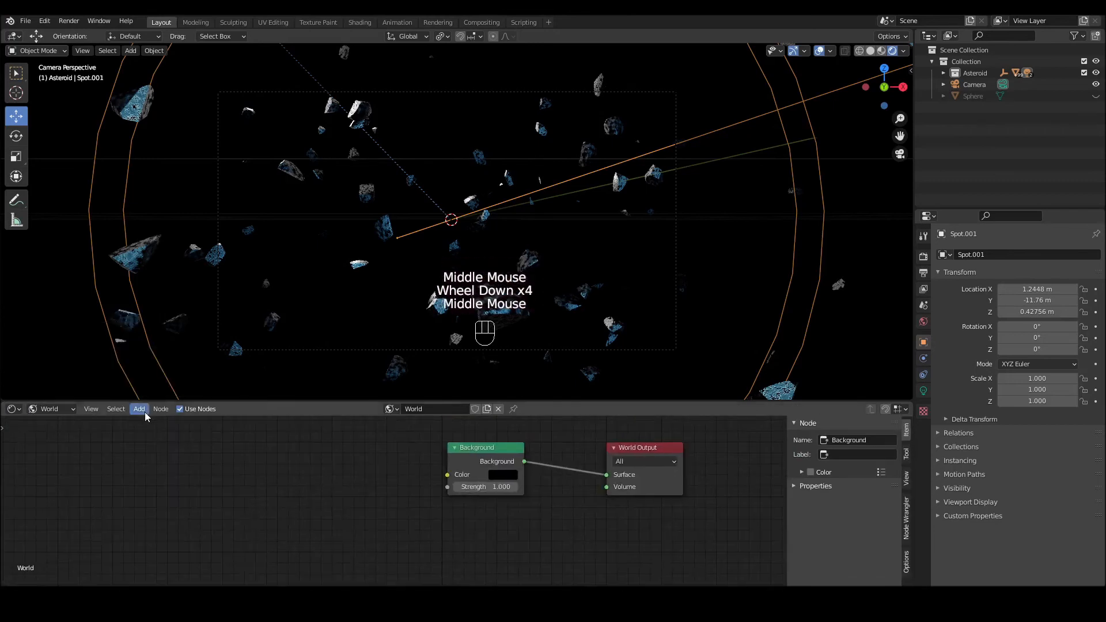
- Add an Environment Texture node and connect its Color output to the Background node's Color input
{"action": "left_click", "coordinate": [140, 409]}
{"action": "mouse_move", "coordinate": [173, 474]}
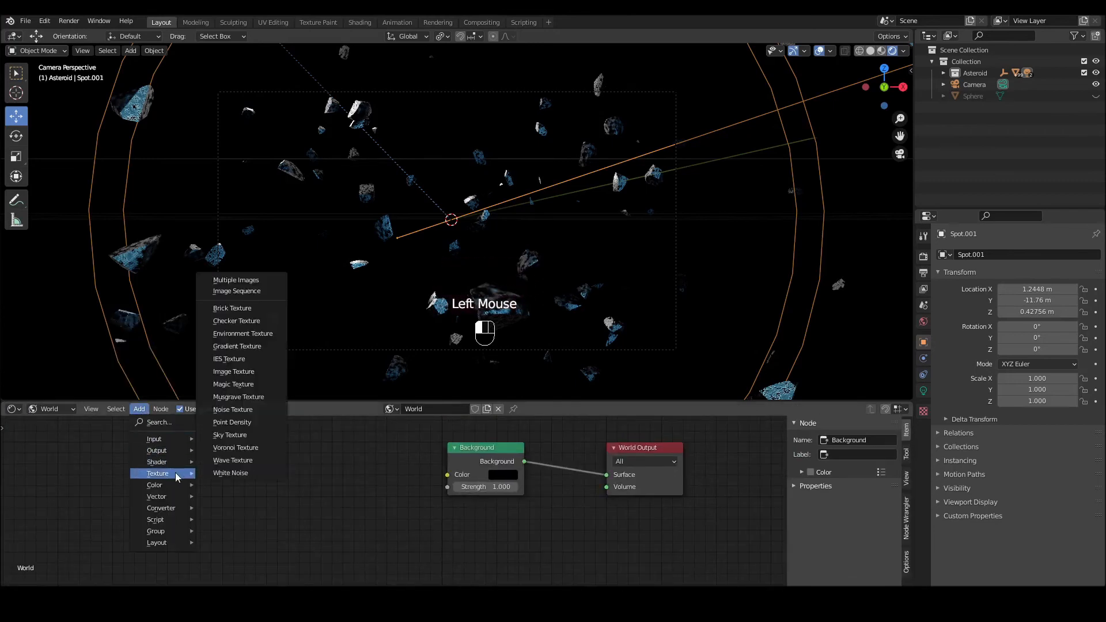
{"action": "left_click", "coordinate": [240, 334]}
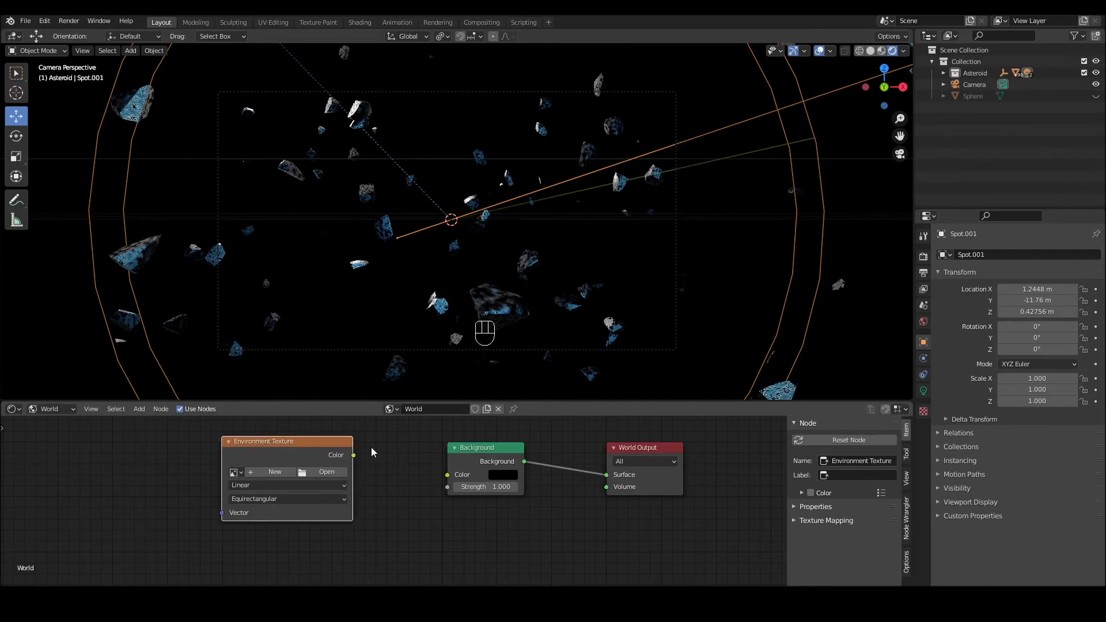
{"action": "left_click_drag", "start_coordinate": [354, 456], "coordinate": [447, 474]}
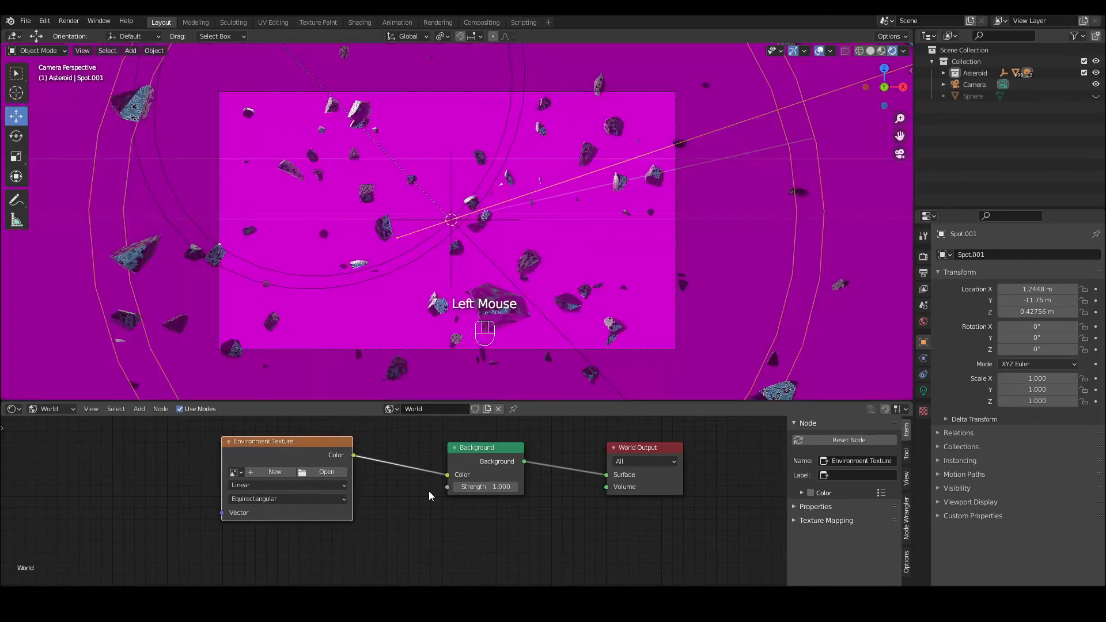
- Load 8k_stars_milky_way.jpg from the Planet texture folder into the Environment Texture node
{"action": "left_click", "coordinate": [326, 472]}
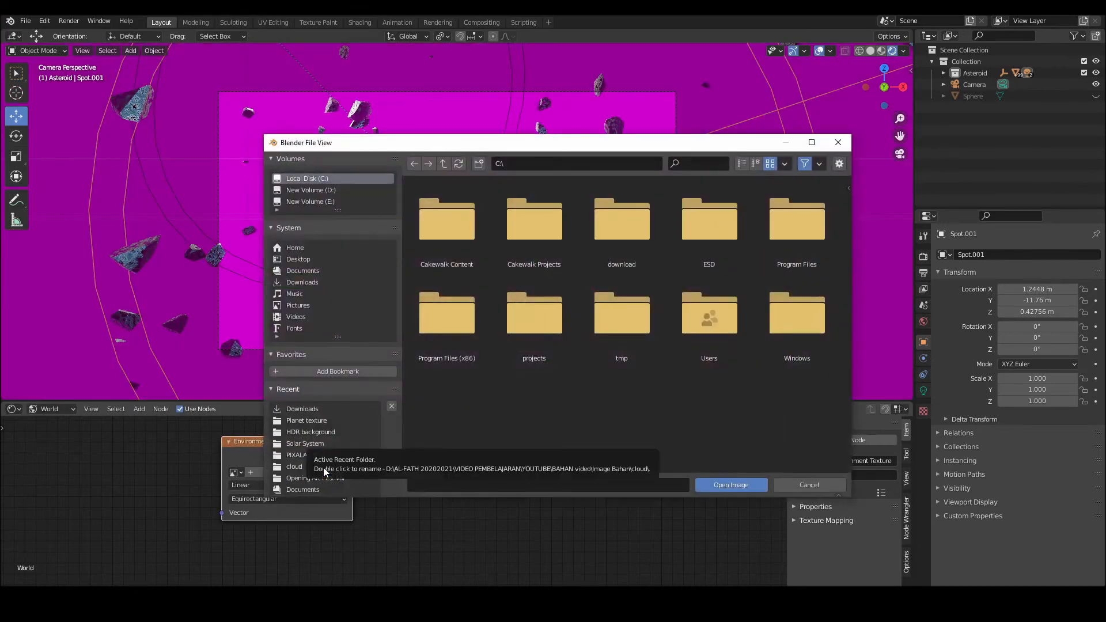
{"action": "left_click", "coordinate": [311, 422]}
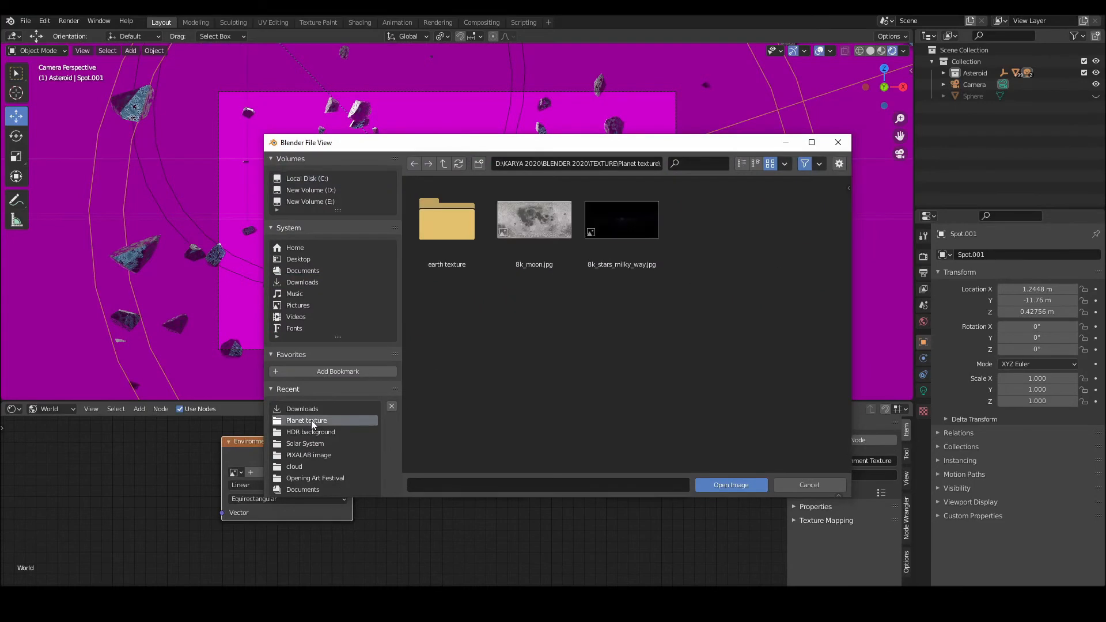
{"action": "left_click", "coordinate": [634, 214]}
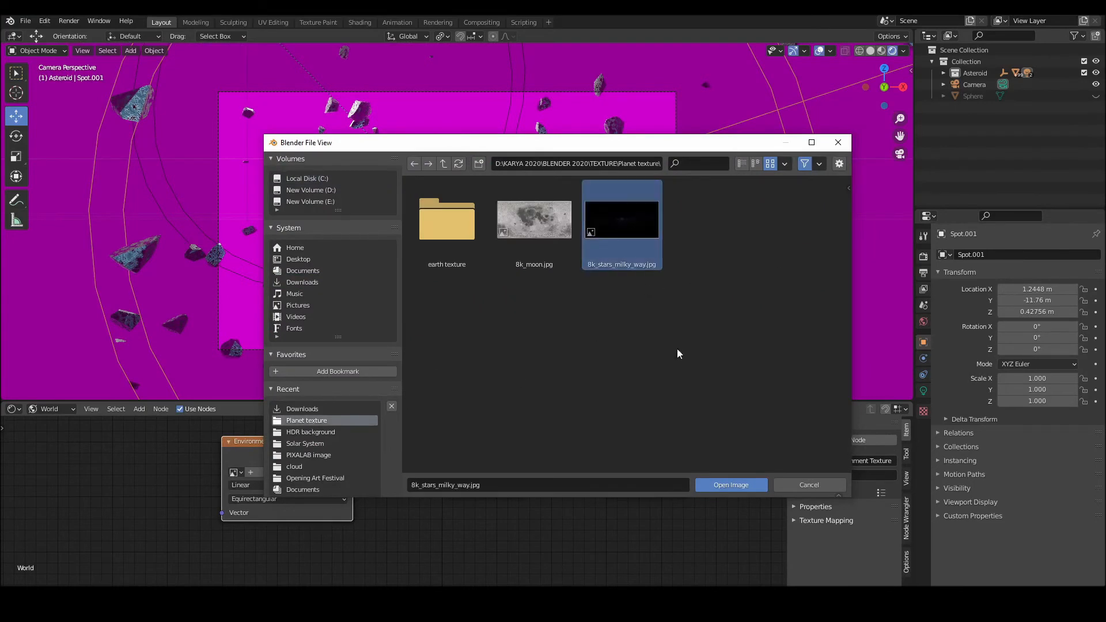
{"action": "left_click", "coordinate": [720, 485]}
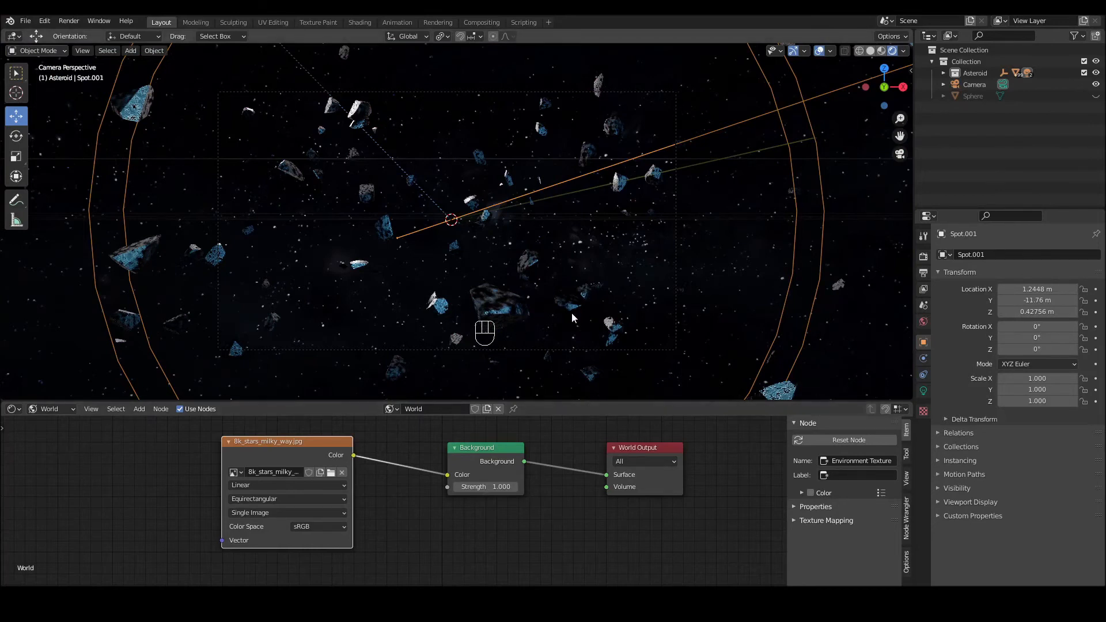
- Select the camera and move it along Y to -13.454 m
{"action": "scroll", "coordinate": [571, 318], "scroll_direction": "up", "scroll_amount": 1}
{"action": "left_click", "coordinate": [718, 321]}
{"action": "left_click_drag", "start_coordinate": [1036, 300], "coordinate": [986, 300]}
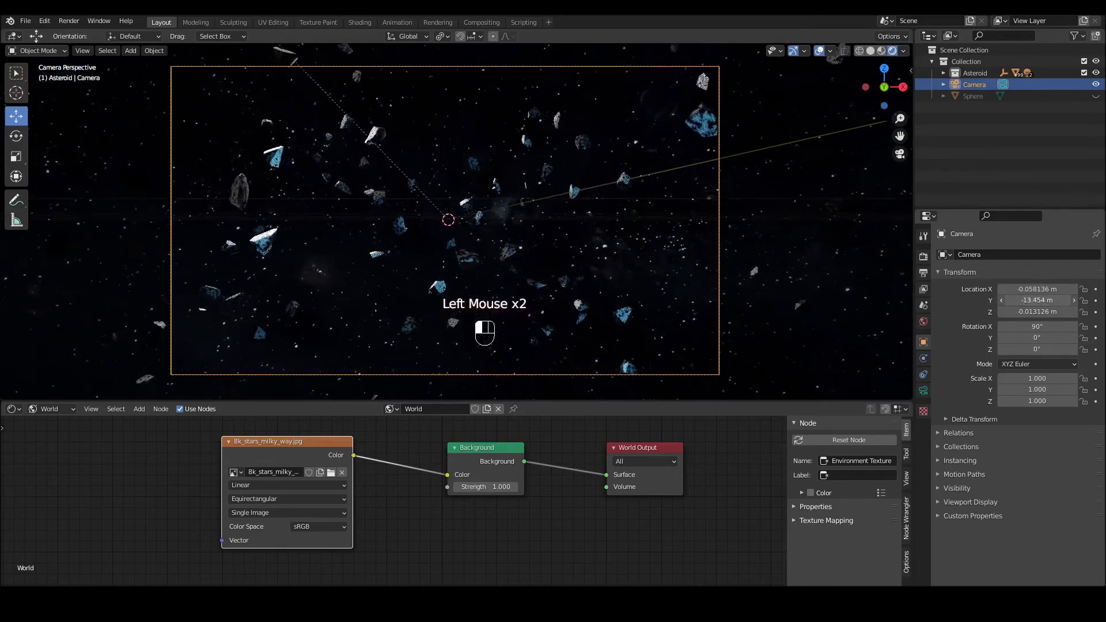
- Add a Principled Volume node below the Background node and connect its Volume output to the World Output's Volume input
{"action": "middle_click_drag", "start_coordinate": [598, 544], "coordinate": [614, 471]}
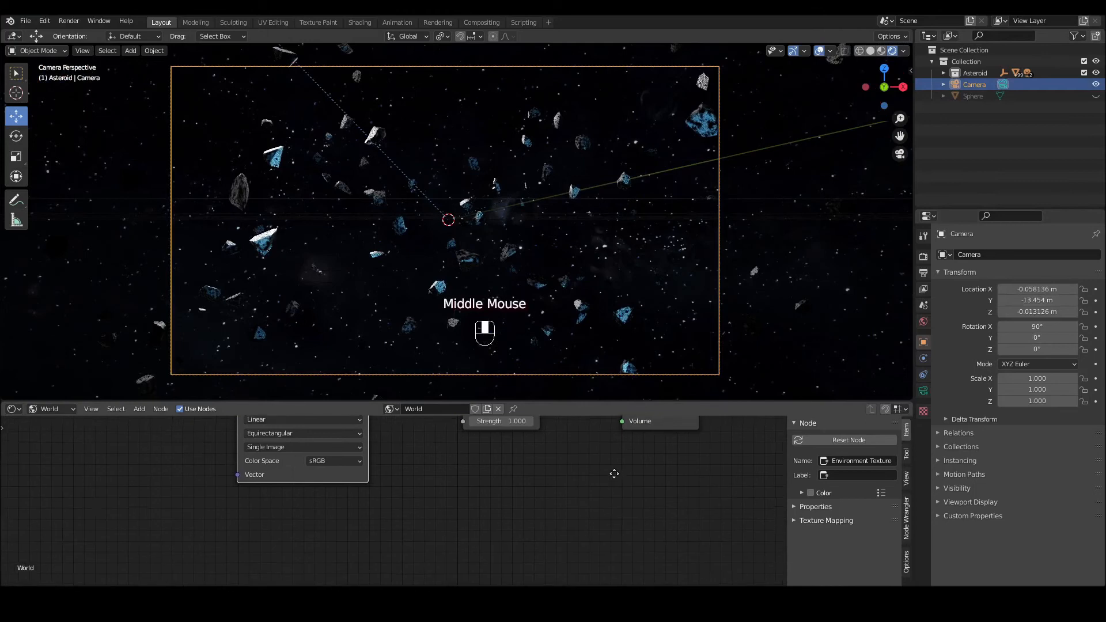
{"action": "left_click_drag", "start_coordinate": [685, 419], "coordinate": [691, 477]}
{"action": "left_click", "coordinate": [328, 512]}
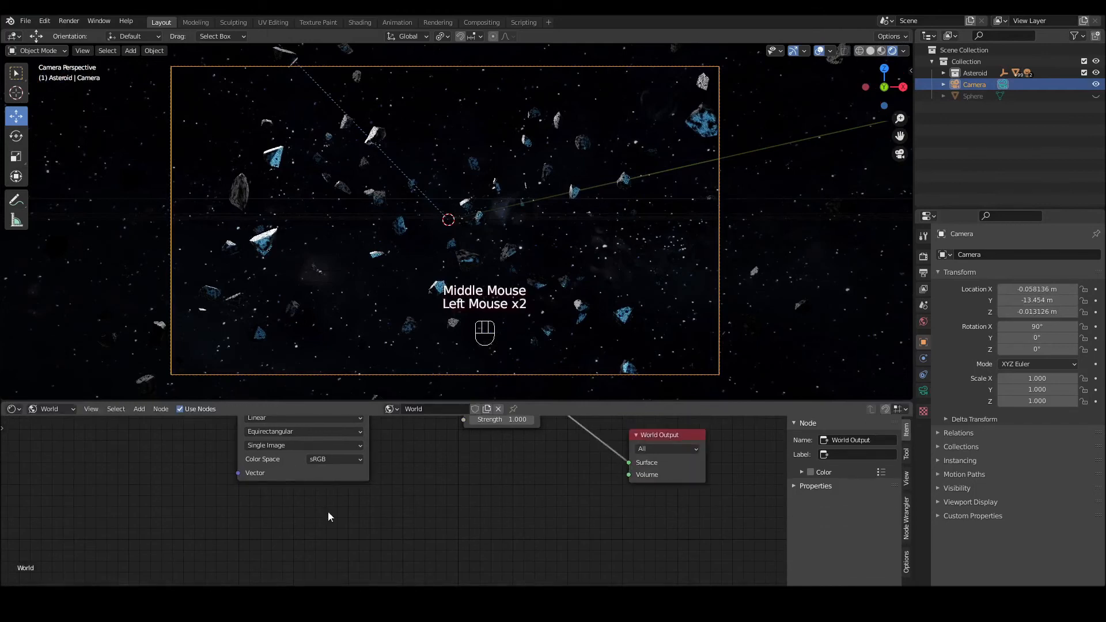
{"action": "left_click", "coordinate": [140, 409]}
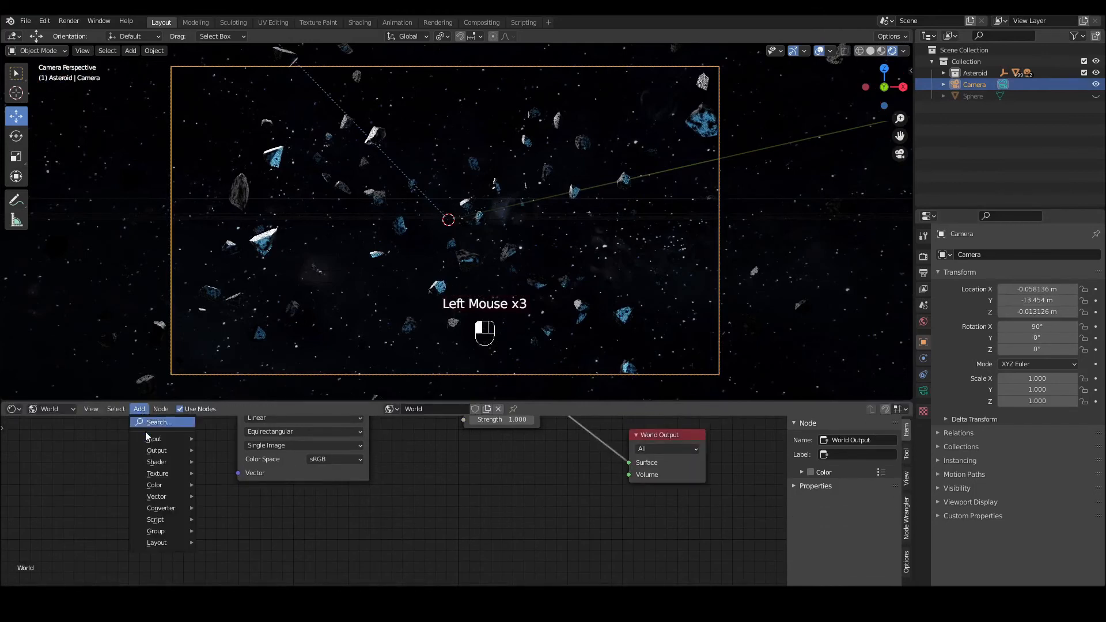
{"action": "mouse_move", "coordinate": [150, 464]}
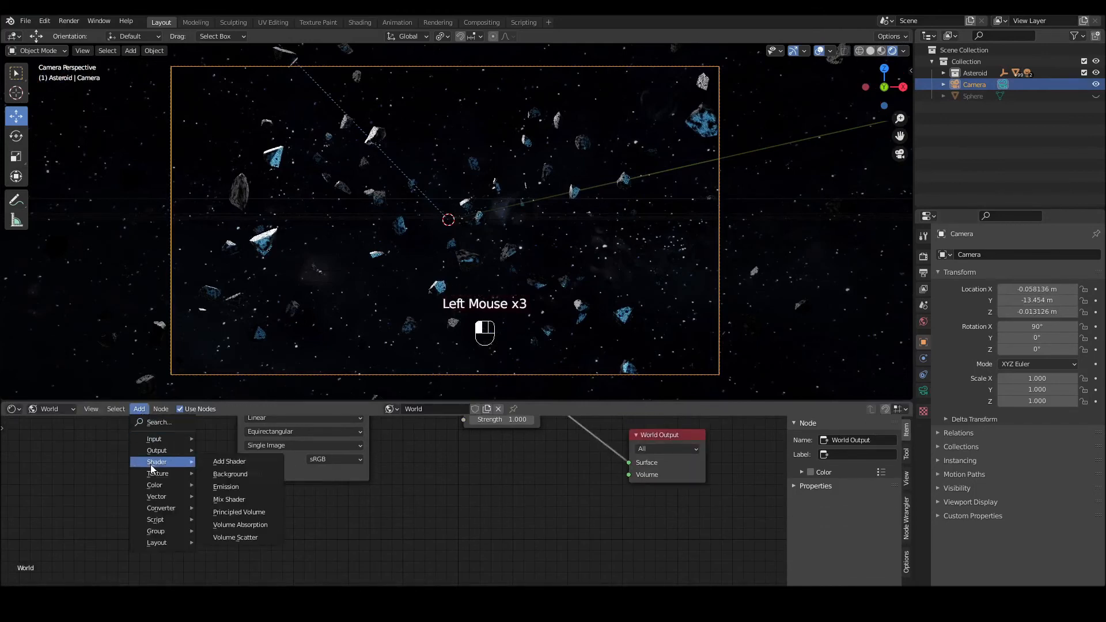
{"action": "left_click", "coordinate": [229, 512]}
{"action": "left_click", "coordinate": [411, 480]}
{"action": "left_click_drag", "start_coordinate": [541, 498], "coordinate": [627, 482]}
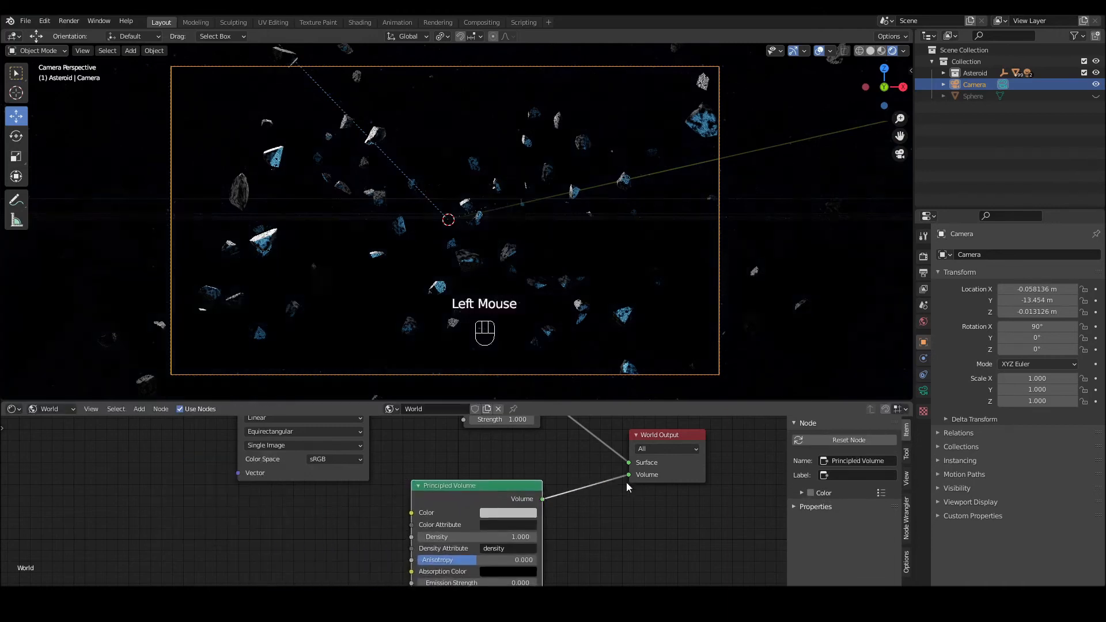
- Set the Principled Volume node's Density to 0.001
{"action": "middle_click_drag", "start_coordinate": [607, 536], "coordinate": [620, 500]}
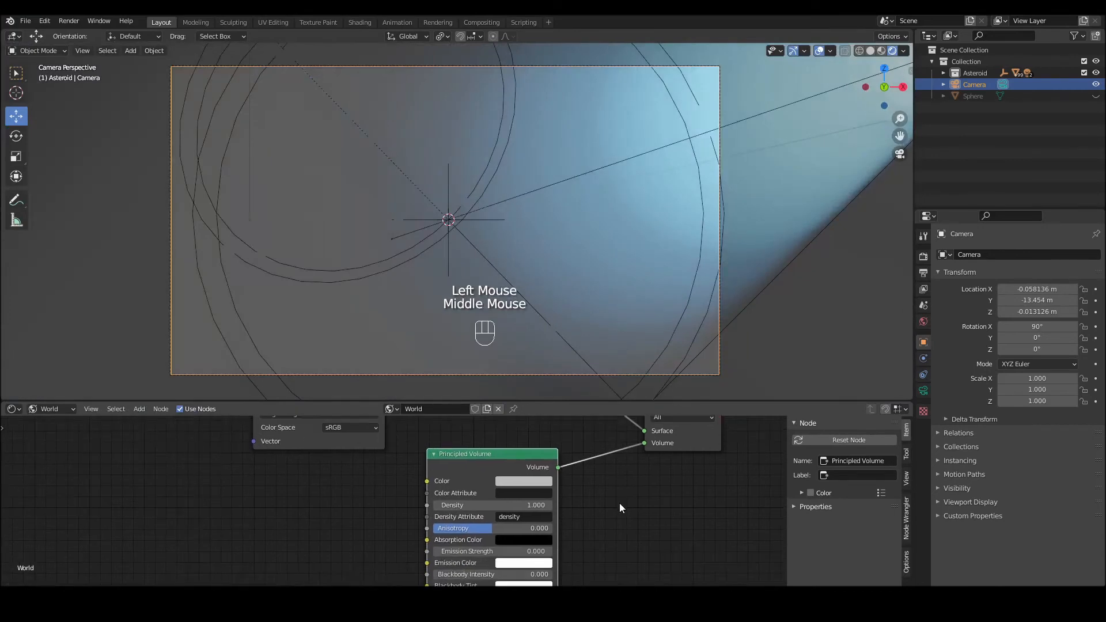
{"action": "left_click", "coordinate": [524, 505]}
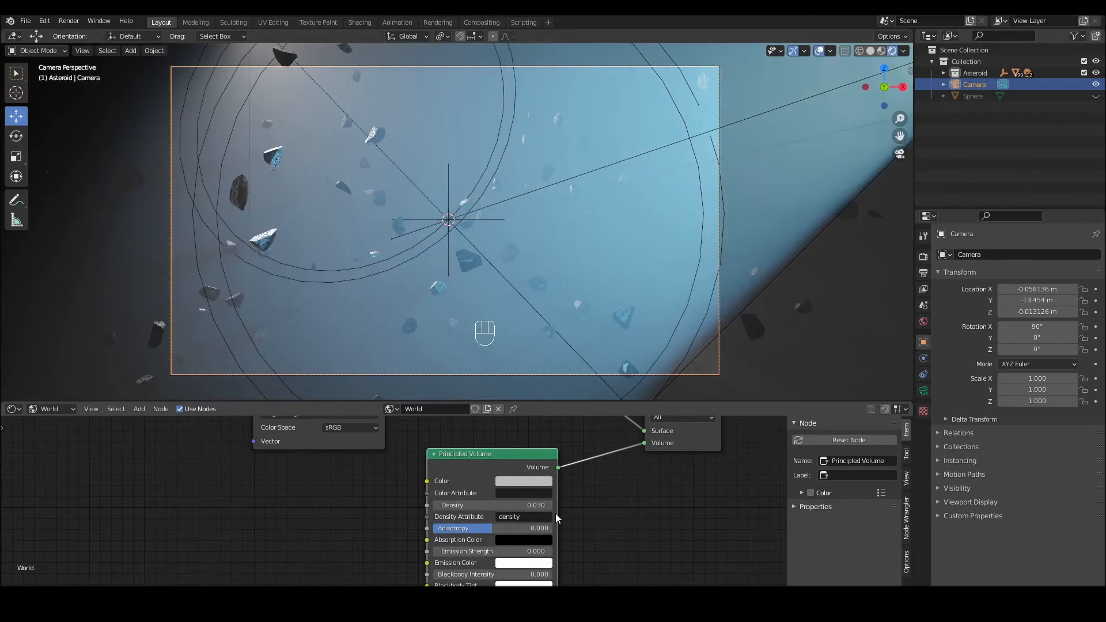
{"action": "left_click", "coordinate": [541, 509]}
{"action": "type", "text": "0.001"}
{"action": "key", "text": "Return"}
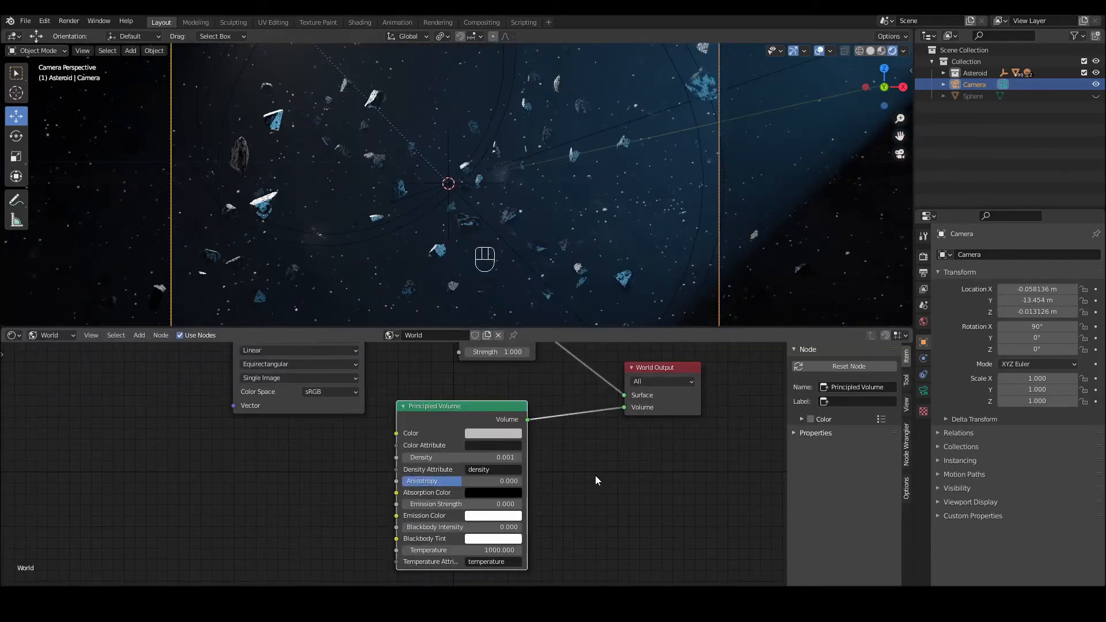
- Duplicate the Principled Volume node, place the copy below the original and set the copy's Density to 0
{"action": "left_click", "coordinate": [447, 409]}
{"action": "left_click", "coordinate": [649, 496]}
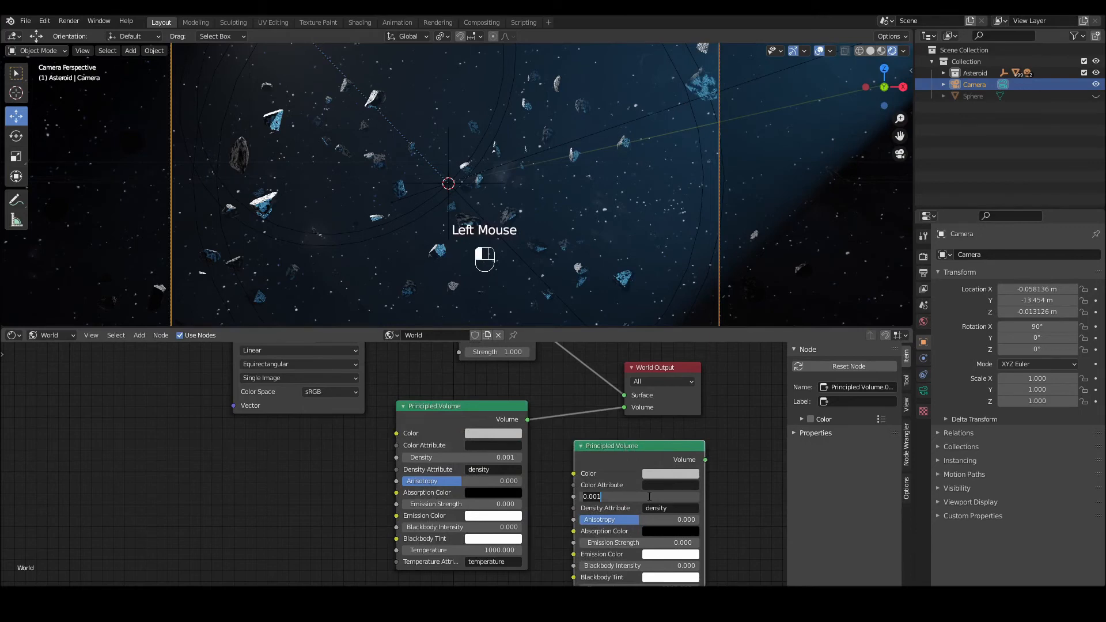
{"action": "key", "text": "BackSpace"}
{"action": "key", "text": "BackSpace"}
{"action": "key", "text": "BackSpace"}
{"action": "key", "text": "BackSpace"}
{"action": "scroll", "coordinate": [649, 496], "scroll_direction": "down", "scroll_amount": 5}
{"action": "left_click", "coordinate": [649, 496]}
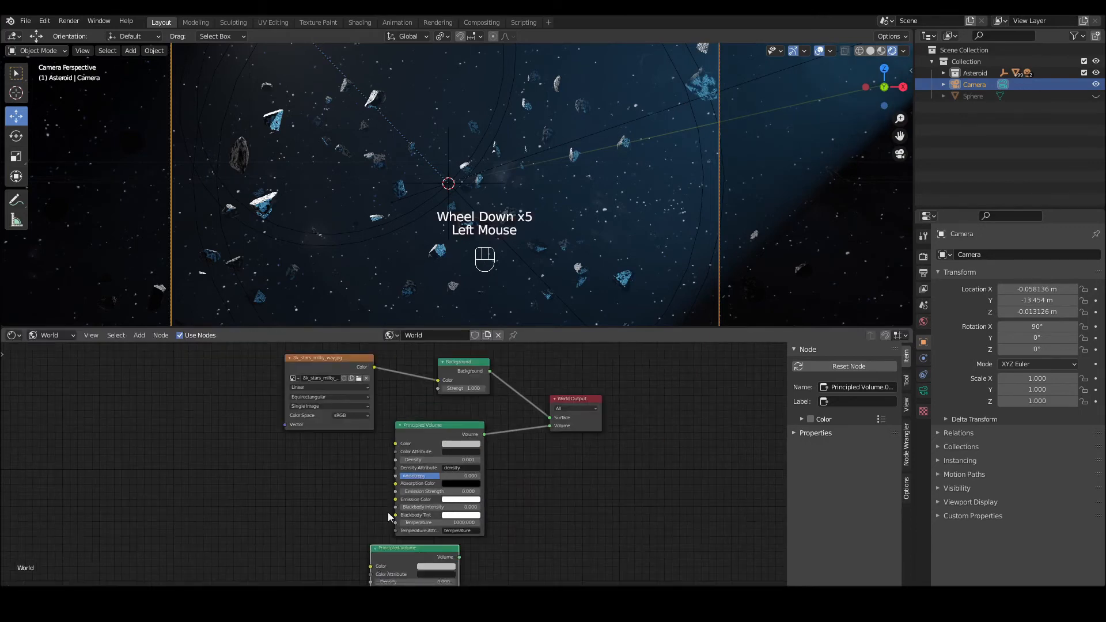
- Add a Mix Shader node ahead of the World Output's Volume input and connect both Principled Volume nodes into it
{"action": "middle_click_drag", "start_coordinate": [565, 533], "coordinate": [636, 426]}
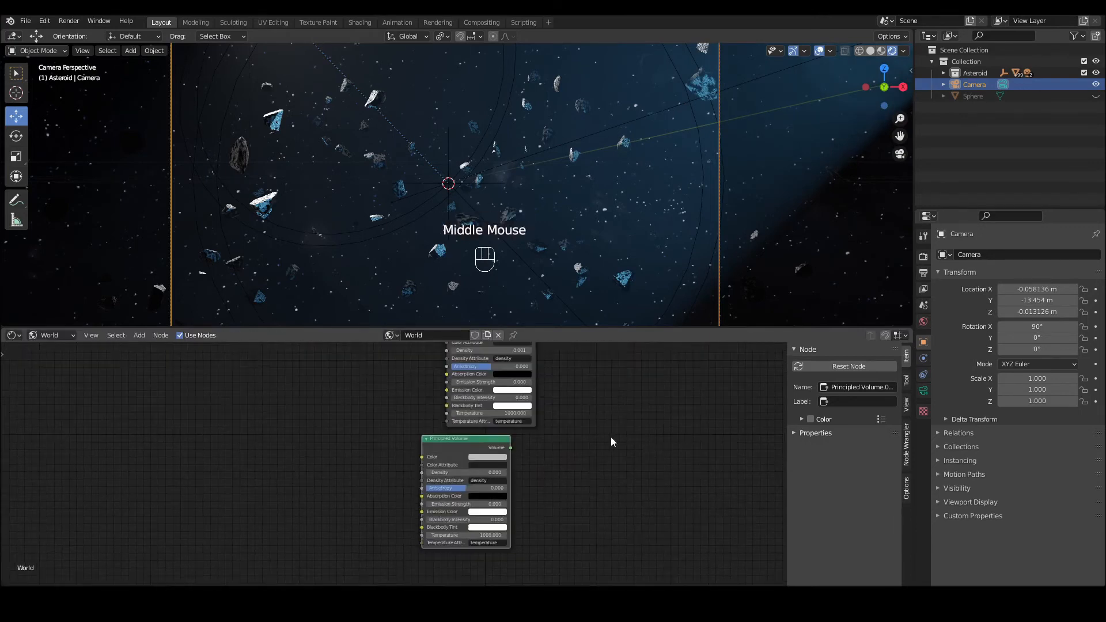
{"action": "left_click", "coordinate": [139, 334]}
{"action": "mouse_move", "coordinate": [172, 389]}
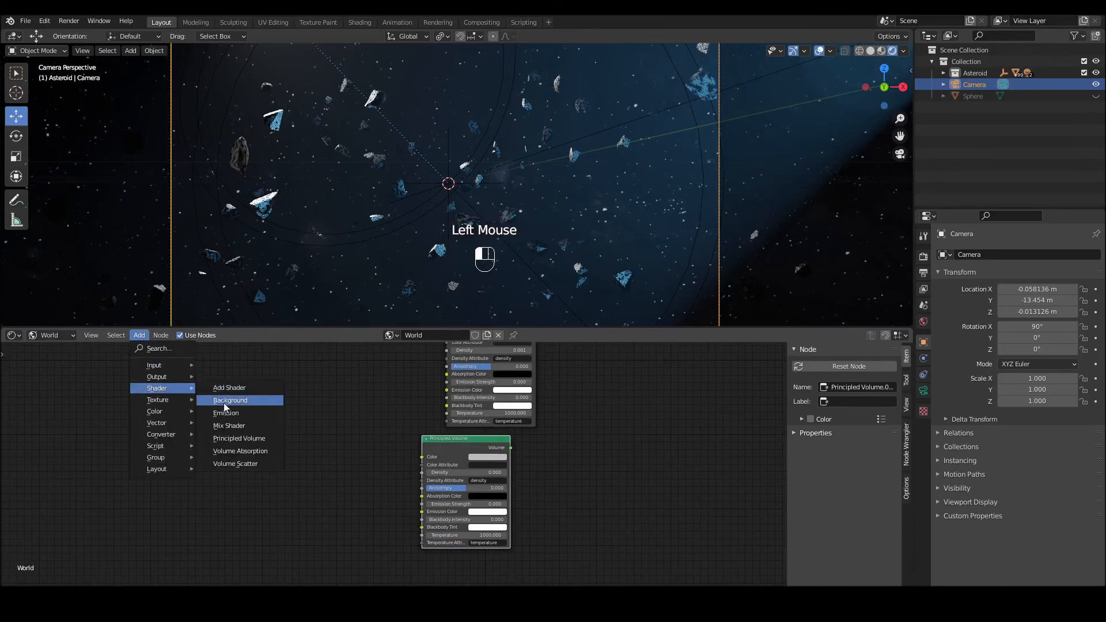
{"action": "left_click", "coordinate": [227, 426]}
{"action": "left_click", "coordinate": [586, 393]}
{"action": "middle_click_drag", "start_coordinate": [622, 371], "coordinate": [517, 437]}
{"action": "left_click_drag", "start_coordinate": [383, 394], "coordinate": [282, 402]}
{"action": "left_click_drag", "start_coordinate": [344, 506], "coordinate": [254, 537]}
{"action": "left_click_drag", "start_coordinate": [503, 459], "coordinate": [432, 393]}
{"action": "left_click_drag", "start_coordinate": [315, 542], "coordinate": [412, 428]}
- Add a Noise Texture node in the free space beside the lower Principled Volume node
{"action": "middle_click_drag", "start_coordinate": [453, 503], "coordinate": [774, 391]}
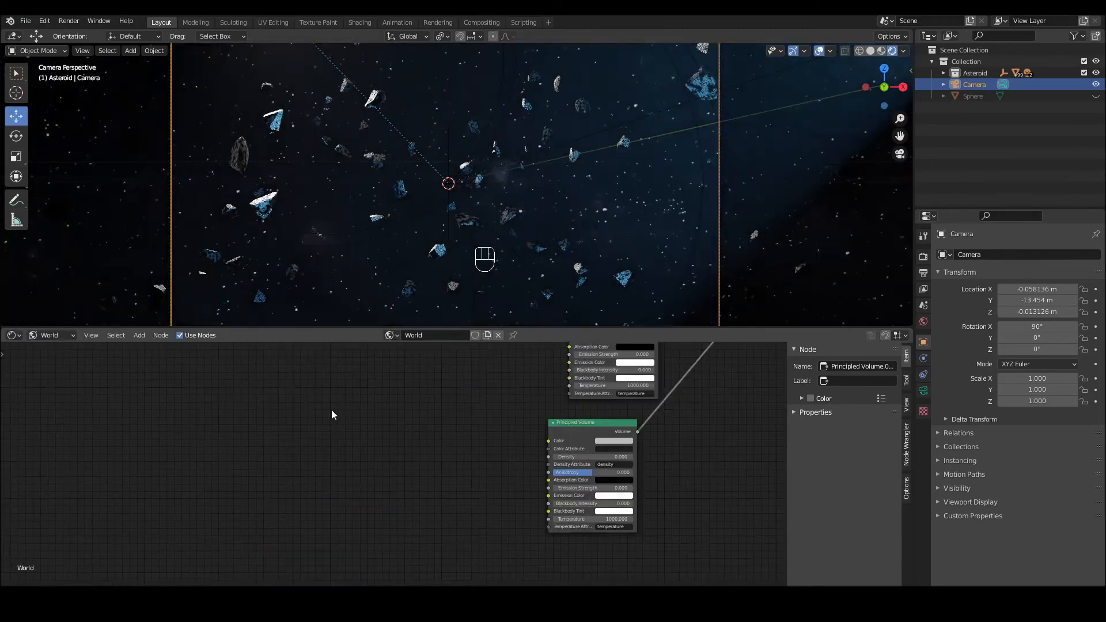
{"action": "left_click", "coordinate": [138, 337]}
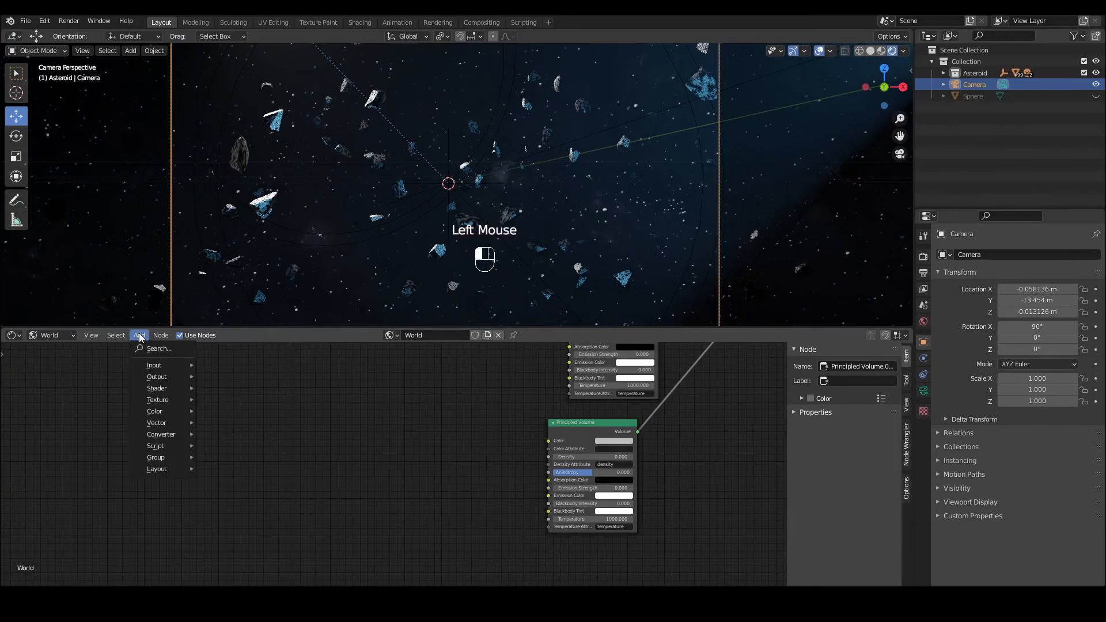
{"action": "mouse_move", "coordinate": [157, 400]}
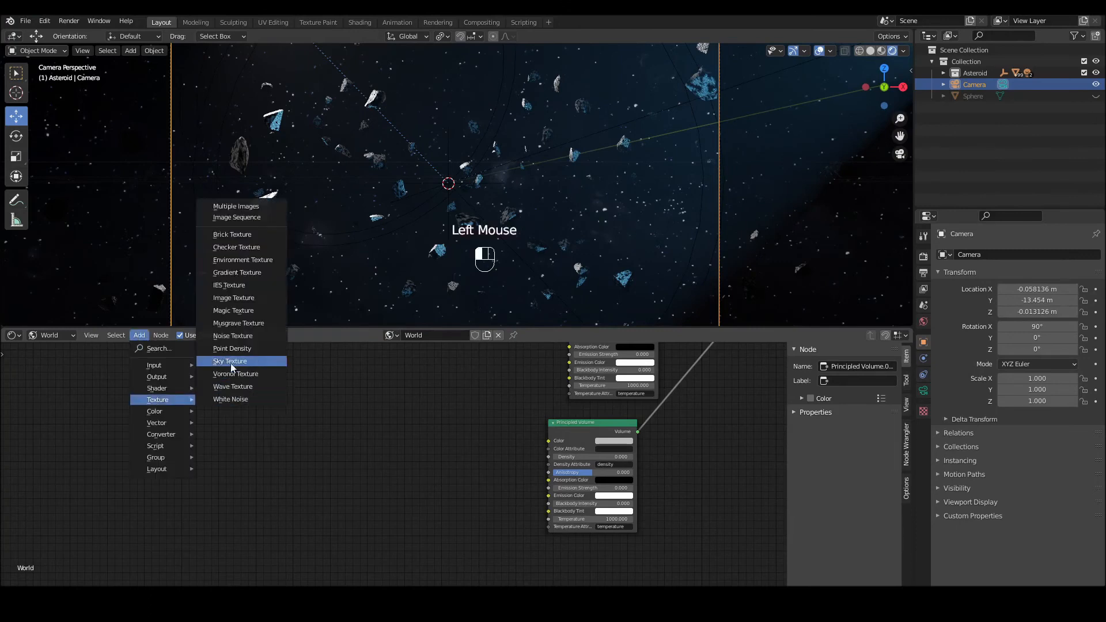
{"action": "left_click", "coordinate": [235, 340]}
{"action": "left_click", "coordinate": [268, 418]}
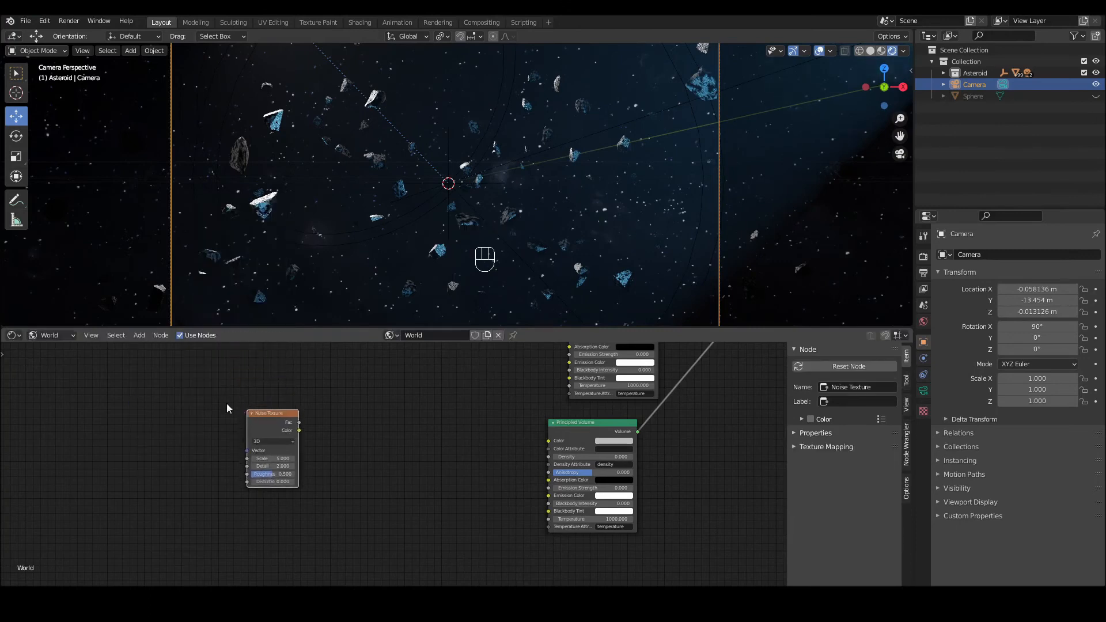
- Insert a ColorRamp node fed by the Noise Texture's Fac and connect its Color to the lower Principled Volume's Density
{"action": "left_click", "coordinate": [139, 336]}
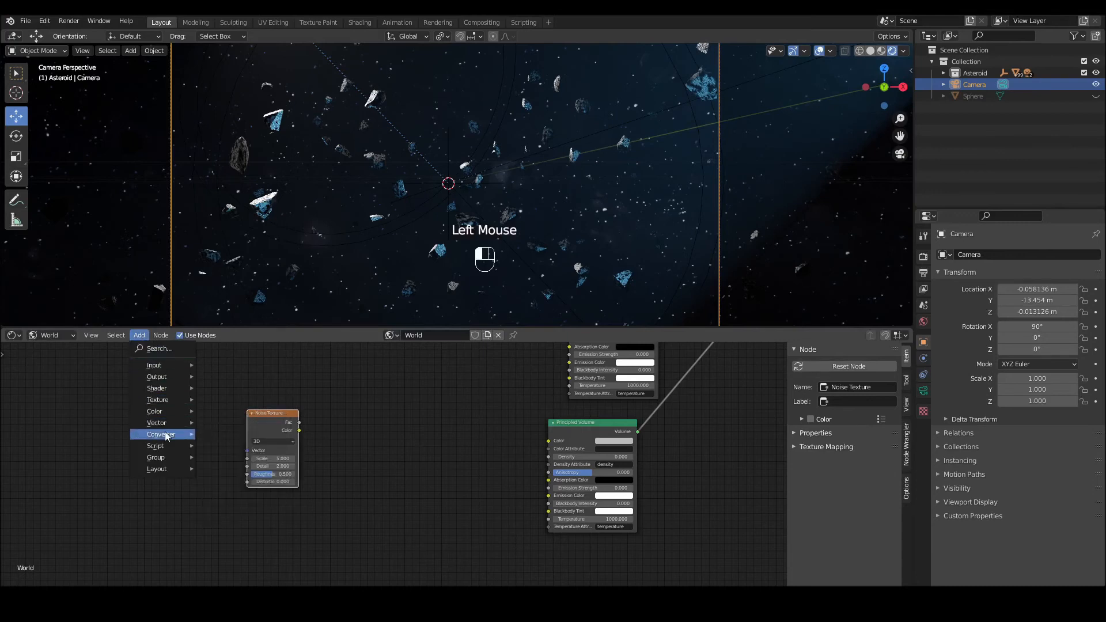
{"action": "mouse_move", "coordinate": [164, 434]}
{"action": "left_click", "coordinate": [229, 294]}
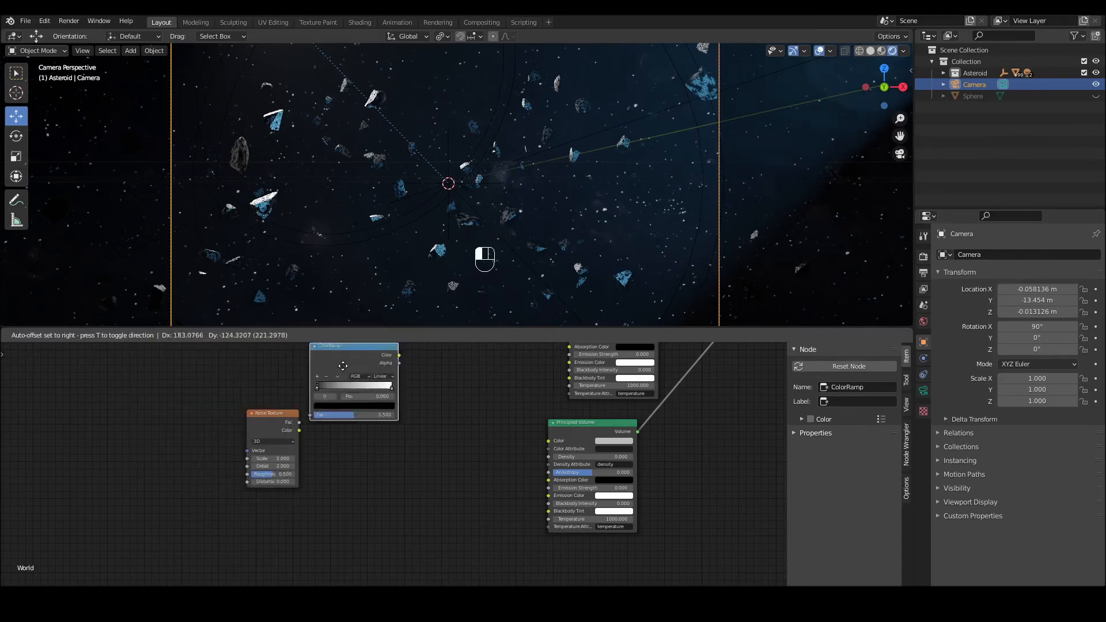
{"action": "left_click", "coordinate": [454, 456]}
{"action": "left_click_drag", "start_coordinate": [263, 427], "coordinate": [277, 469]}
{"action": "left_click_drag", "start_coordinate": [452, 454], "coordinate": [425, 435]}
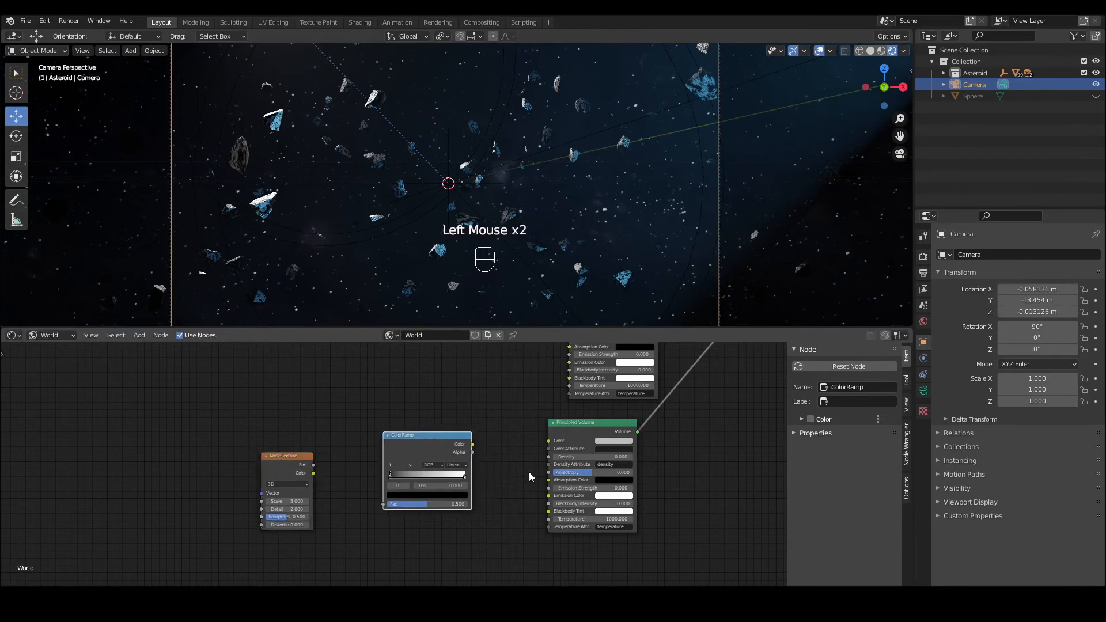
{"action": "scroll", "coordinate": [531, 477], "scroll_direction": "up", "scroll_amount": 4}
{"action": "left_click_drag", "start_coordinate": [501, 436], "coordinate": [606, 454]}
{"action": "left_click_drag", "start_coordinate": [284, 466], "coordinate": [378, 518]}
- Move the ColorRamp's black and white stops close together around the middle of the gradient
{"action": "left_click_drag", "start_coordinate": [388, 481], "coordinate": [433, 482]}
{"action": "left_click_drag", "start_coordinate": [493, 482], "coordinate": [440, 487]}
{"action": "mouse_move", "coordinate": [254, 514]}
{"action": "left_mouse_down"}
{"action": "mouse_move", "coordinate": [234, 515]}
{"action": "mouse_move", "coordinate": [245, 514]}
{"action": "left_mouse_up"}
{"action": "middle_click_drag", "start_coordinate": [553, 415], "coordinate": [422, 500]}
{"action": "middle_click_drag", "start_coordinate": [634, 397], "coordinate": [503, 483]}
{"action": "mouse_move", "coordinate": [630, 410]}
{"action": "left_mouse_down"}
{"action": "mouse_move", "coordinate": [645, 410]}
{"action": "mouse_move", "coordinate": [635, 410]}
{"action": "left_mouse_up"}
{"action": "middle_click_drag", "start_coordinate": [607, 531], "coordinate": [684, 407]}
- Darken the ColorRamp's white stop to a dark grey and adjust the Noise Texture's settings
{"action": "left_click", "coordinate": [281, 499]}
{"action": "left_click", "coordinate": [279, 527]}
{"action": "left_click_drag", "start_coordinate": [281, 500], "coordinate": [213, 501]}
{"action": "mouse_move", "coordinate": [88, 535]}
{"action": "left_mouse_down"}
{"action": "mouse_move", "coordinate": [101, 535]}
{"action": "mouse_move", "coordinate": [64, 545]}
{"action": "mouse_move", "coordinate": [87, 556]}
{"action": "left_mouse_up"}
{"action": "left_click_drag", "start_coordinate": [89, 567], "coordinate": [107, 567]}
- Add a third stop to the ColorRamp and group the stops closely so a thin grey band sits between black areas
{"action": "left_click", "coordinate": [231, 486]}
{"action": "left_click_drag", "start_coordinate": [281, 501], "coordinate": [287, 501]}
{"action": "left_click", "coordinate": [284, 501]}
{"action": "left_click", "coordinate": [274, 501]}
{"action": "scroll", "coordinate": [282, 501], "scroll_direction": "up", "scroll_amount": 8}
{"action": "middle_click_drag", "start_coordinate": [283, 500], "coordinate": [328, 496]}
{"action": "left_click_drag", "start_coordinate": [342, 497], "coordinate": [328, 496]}
{"action": "left_click", "coordinate": [329, 544]}
{"action": "left_click_drag", "start_coordinate": [330, 496], "coordinate": [389, 498]}
{"action": "left_click_drag", "start_coordinate": [319, 497], "coordinate": [352, 500]}
- Move the Noise Texture node nearer the ColorRamp and set Scale 0.3, Detail 0.9, Roughness 0.325 and Distortion 0.5
{"action": "middle_click_drag", "start_coordinate": [385, 501], "coordinate": [518, 459]}
{"action": "left_click_drag", "start_coordinate": [104, 403], "coordinate": [224, 402]}
{"action": "left_click_drag", "start_coordinate": [227, 518], "coordinate": [207, 517]}
{"action": "left_click_drag", "start_coordinate": [195, 557], "coordinate": [207, 558]}
{"action": "middle_click_drag", "start_coordinate": [309, 577], "coordinate": [308, 535]}
{"action": "left_click_drag", "start_coordinate": [236, 534], "coordinate": [216, 534]}
- Shift the ColorRamp's stops further along the gradient, placing the middle stop at position 0.714
{"action": "left_click_drag", "start_coordinate": [482, 414], "coordinate": [502, 415]}
{"action": "left_click_drag", "start_coordinate": [477, 414], "coordinate": [506, 415]}
{"action": "left_click", "coordinate": [495, 416]}
{"action": "left_click", "coordinate": [502, 415]}
- Raise the brightness value of the ColorRamp's middle stop to 0.336 to preview the cloud shapes
{"action": "scroll", "coordinate": [634, 233], "scroll_direction": "down", "scroll_amount": 3}
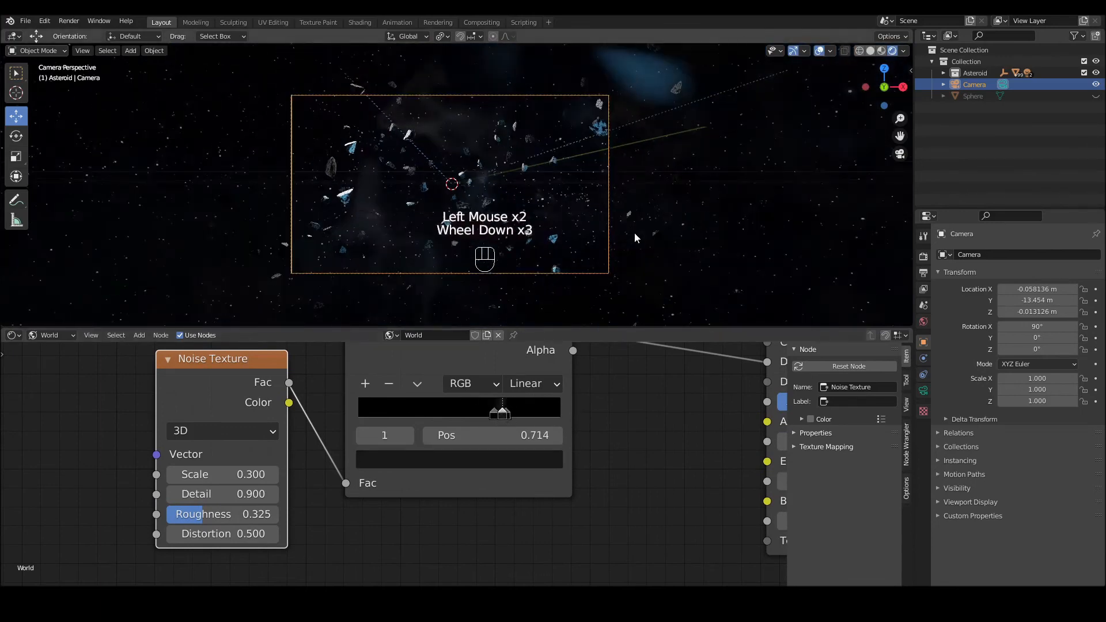
{"action": "scroll", "coordinate": [634, 232], "scroll_direction": "up", "scroll_amount": 1}
{"action": "left_click", "coordinate": [498, 456]}
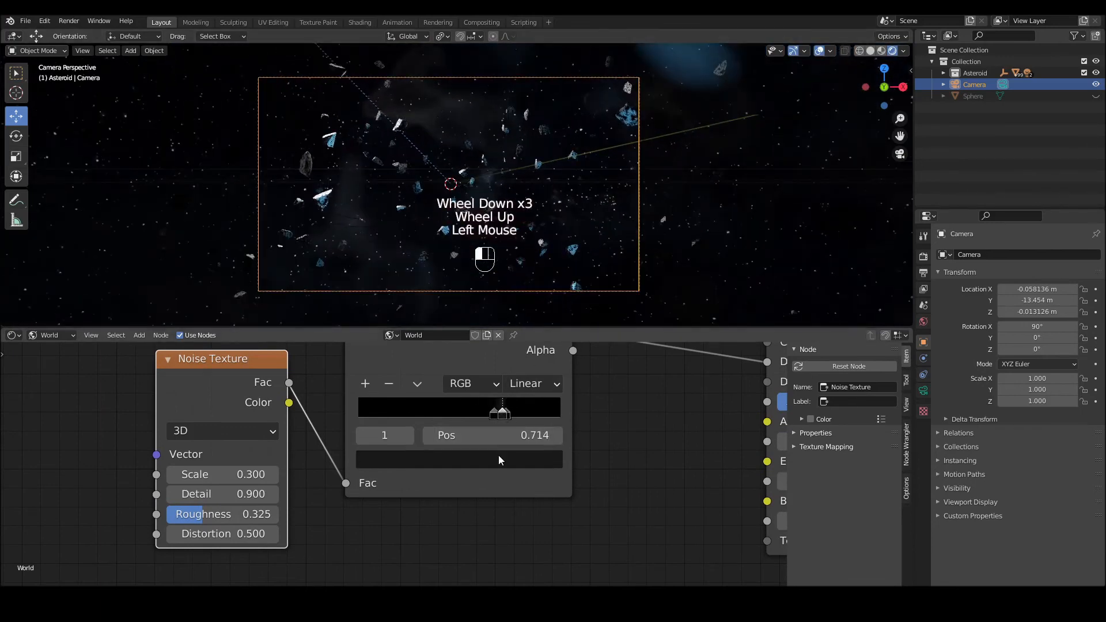
{"action": "left_click_drag", "start_coordinate": [518, 318], "coordinate": [519, 284]}
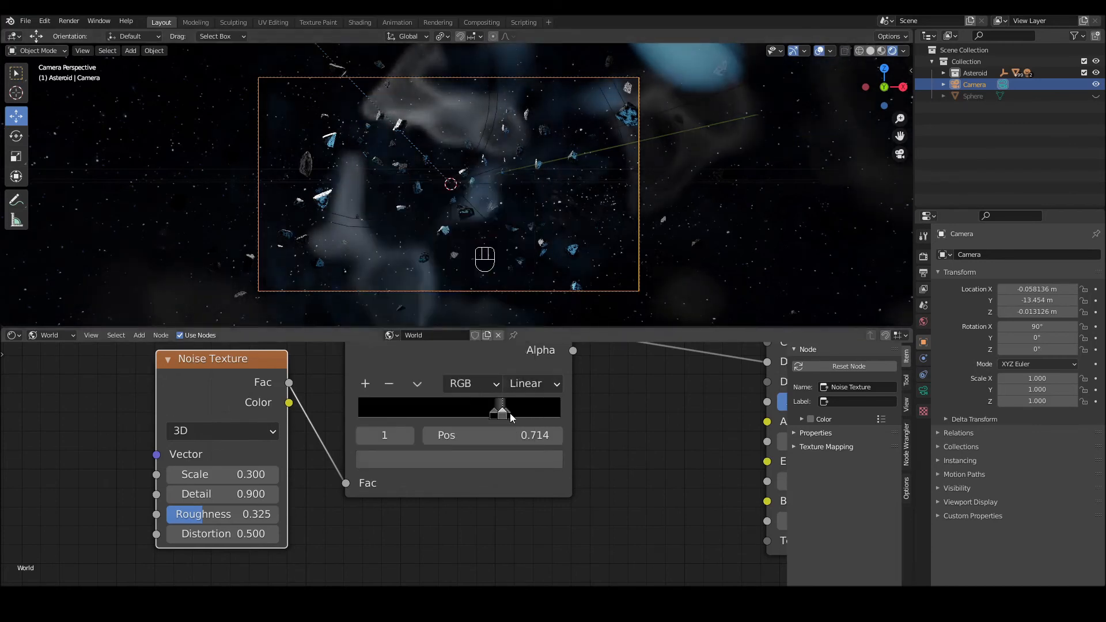
- Move the ColorRamp's middle grey stop to position 0.705
{"action": "left_click", "coordinate": [509, 413]}
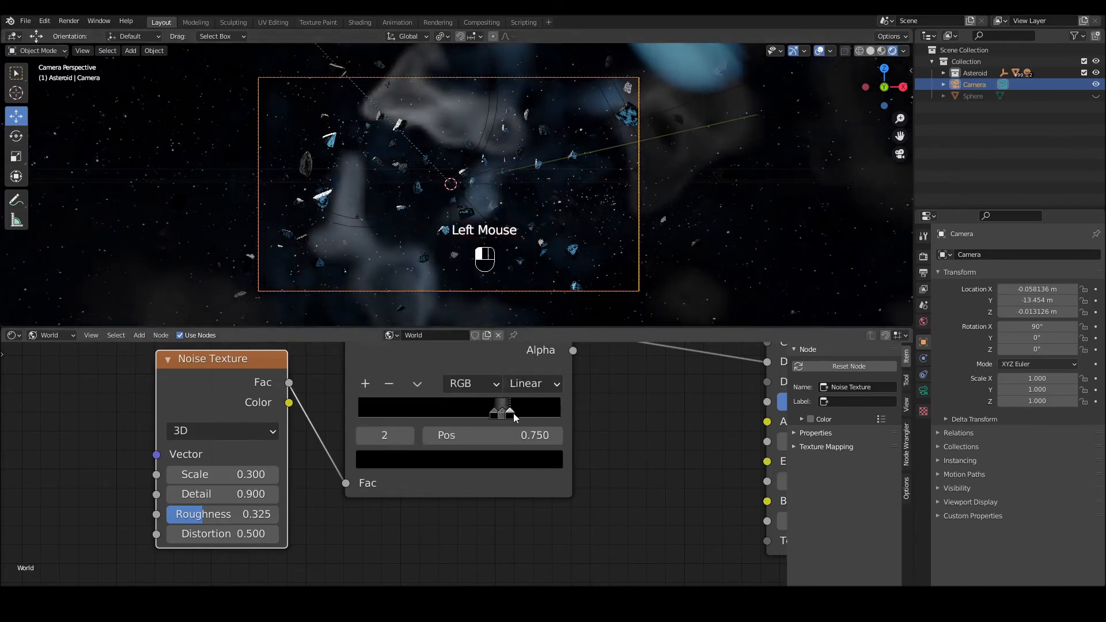
{"action": "left_click_drag", "start_coordinate": [502, 413], "coordinate": [503, 415]}
{"action": "left_click", "coordinate": [501, 415]}
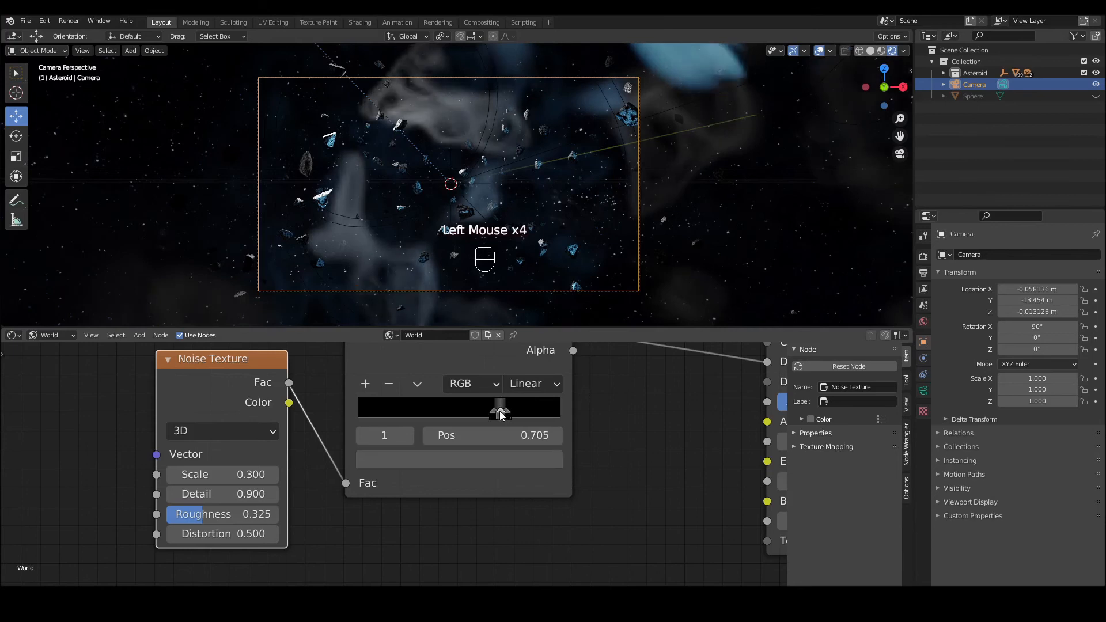
- Lower the brightness value of the ColorRamp's middle stop to 0.113
{"action": "left_click", "coordinate": [482, 461]}
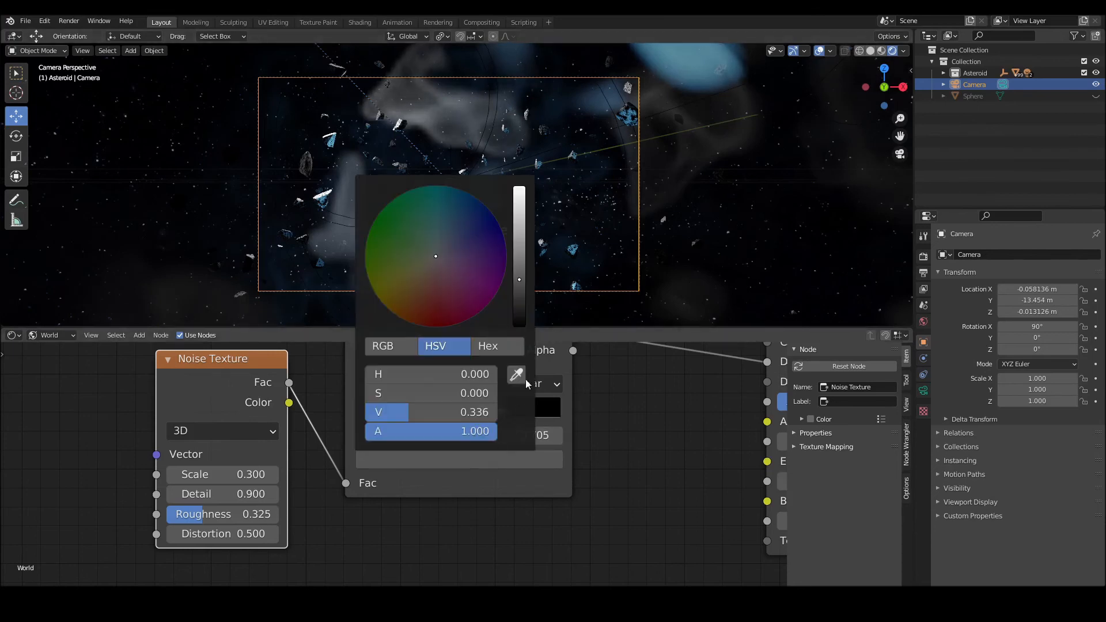
{"action": "left_click_drag", "start_coordinate": [520, 278], "coordinate": [520, 311]}
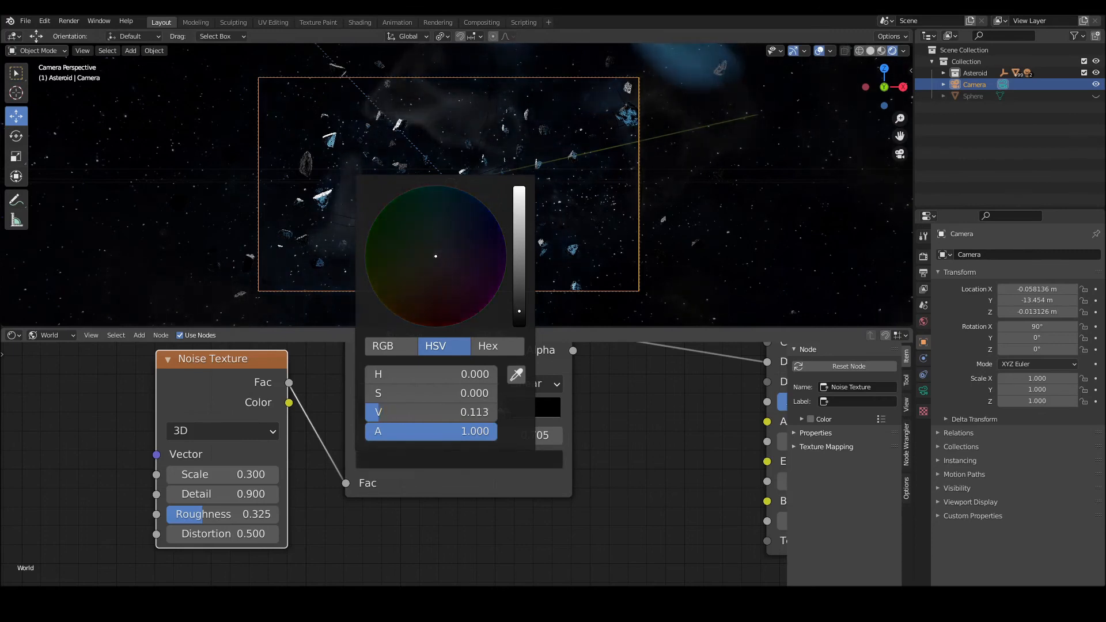
{"action": "left_click", "coordinate": [599, 389]}
- Change the Color of the Principled Volume node driven by the ColorRamp to a blue tint
{"action": "middle_click_drag", "start_coordinate": [634, 387], "coordinate": [457, 503]}
{"action": "left_click", "coordinate": [742, 450]}
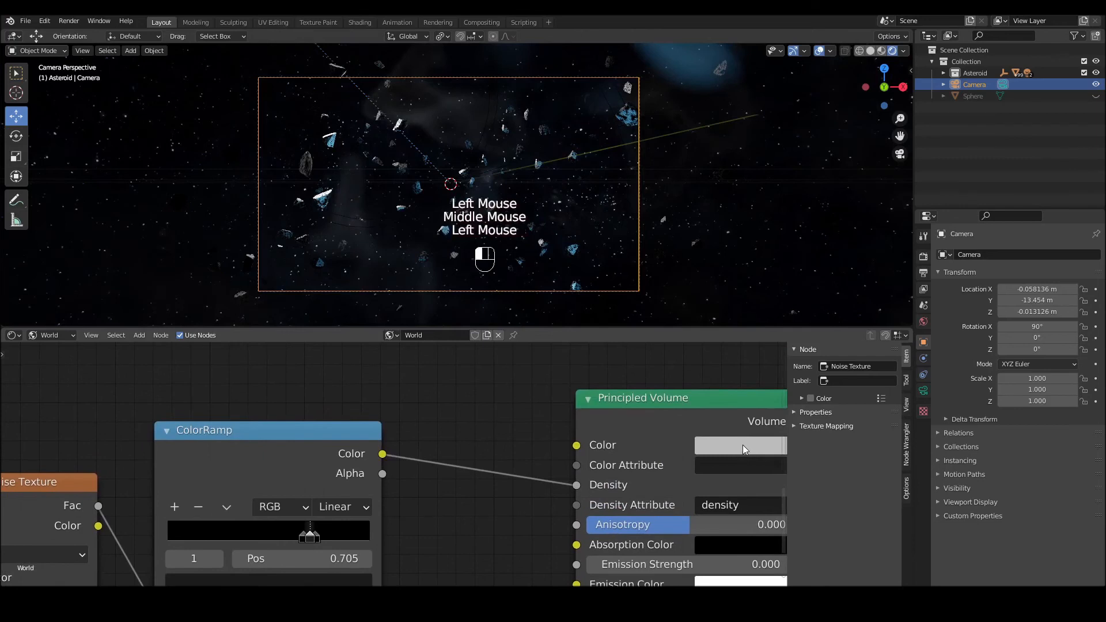
{"action": "left_click", "coordinate": [789, 182]}
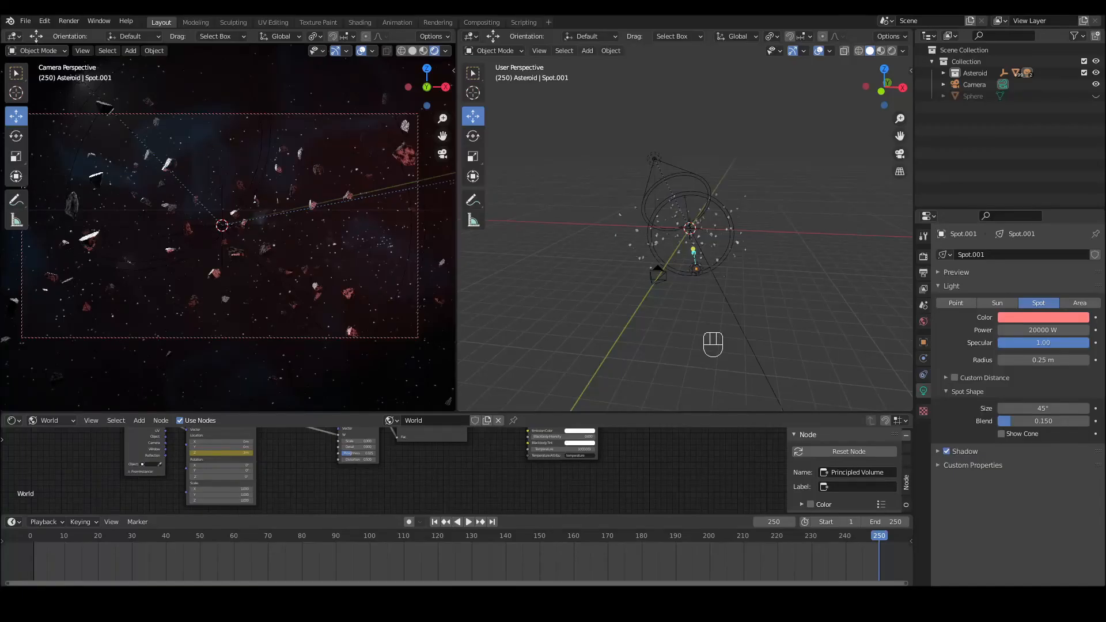
- Join the two 3D viewports into one camera view and render the current frame as a still image
{"action": "left_click_drag", "start_coordinate": [452, 29], "coordinate": [476, 36]}
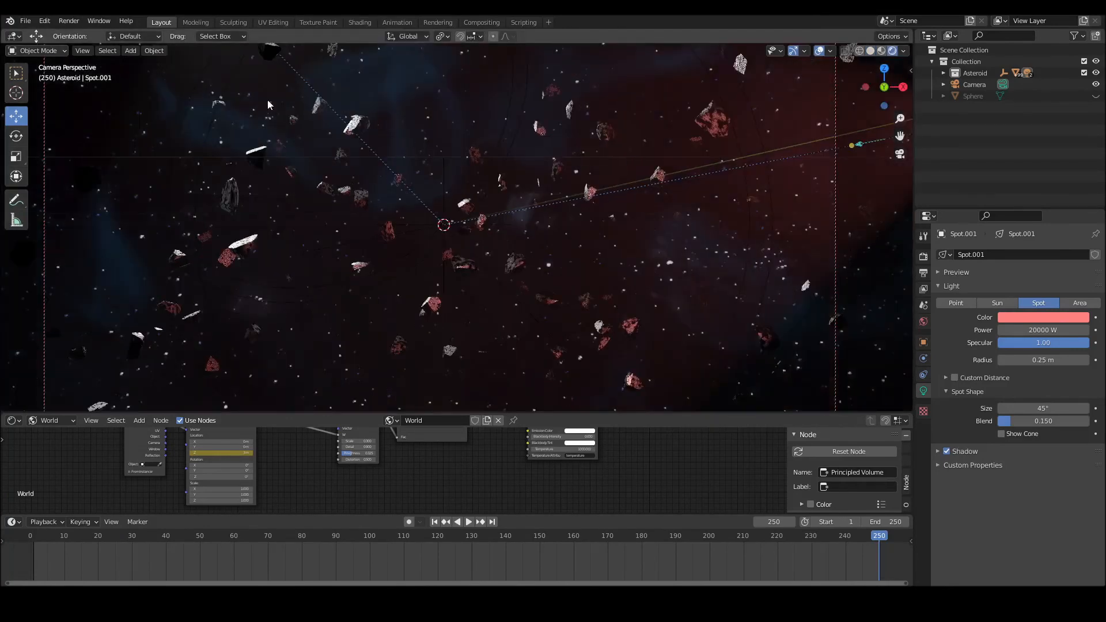
{"action": "left_click", "coordinate": [75, 22]}
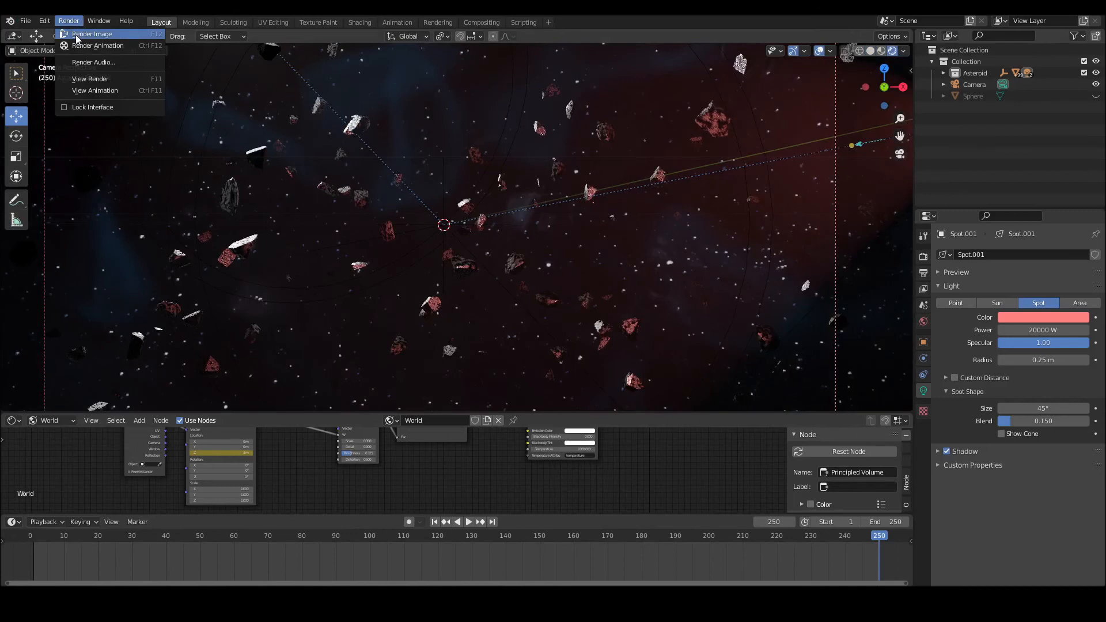
{"action": "left_click", "coordinate": [92, 34]}
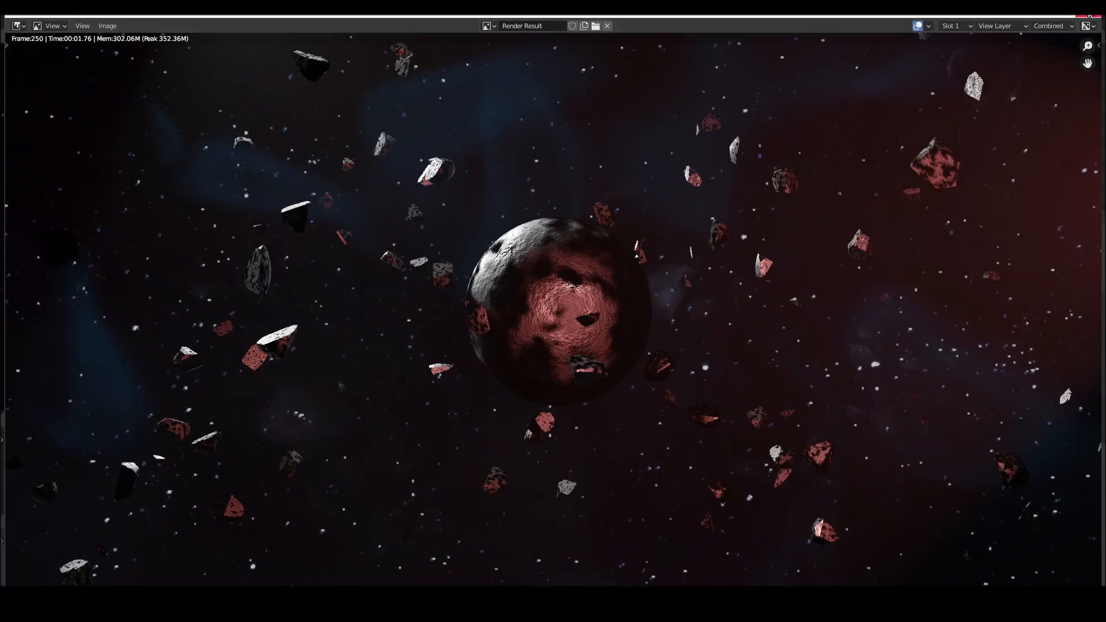
{"action": "left_click", "coordinate": [1089, 16]}
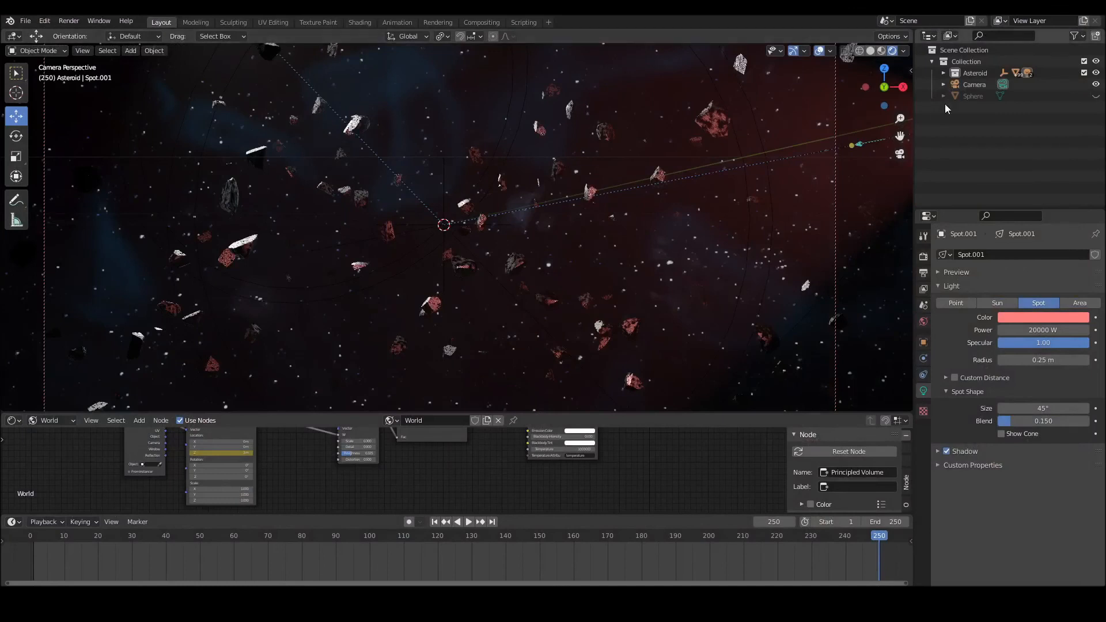
- Unhide the Sphere in the viewport, and disable it in renders through the Outliner's render restriction toggle
{"action": "left_click", "coordinate": [966, 95]}
{"action": "left_click", "coordinate": [1095, 96]}
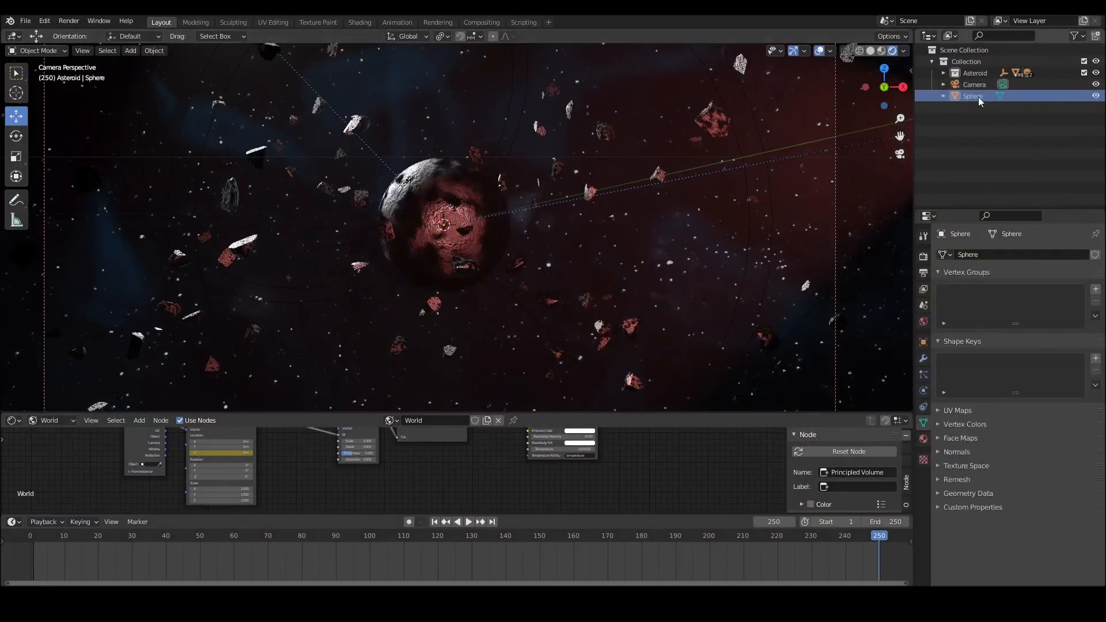
{"action": "left_click", "coordinate": [1081, 36]}
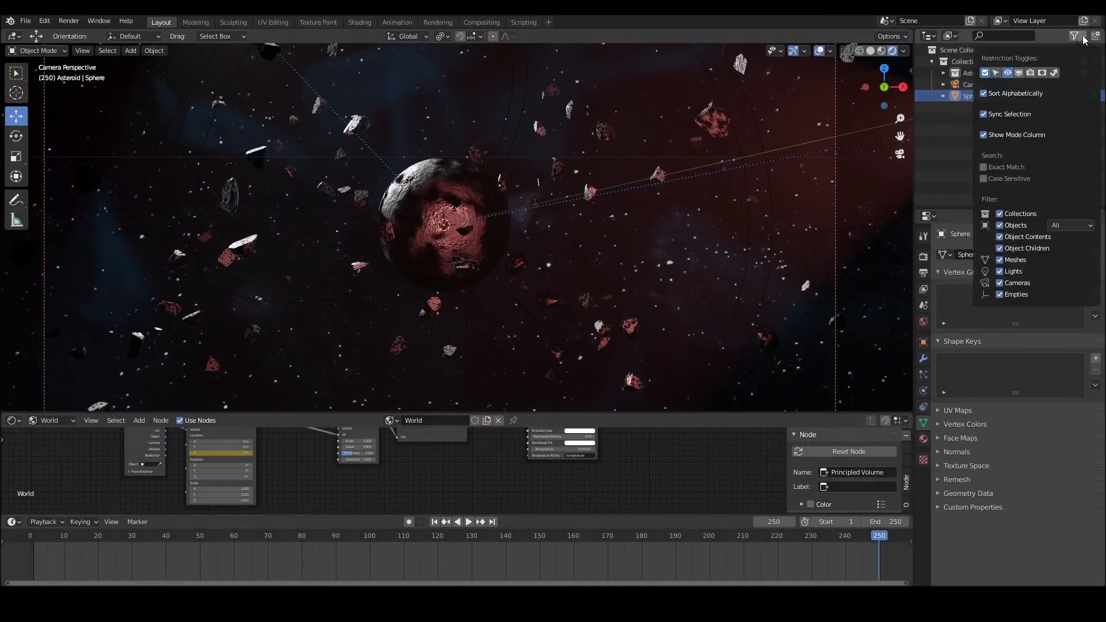
{"action": "left_click", "coordinate": [1029, 73]}
{"action": "left_click", "coordinate": [1095, 96]}
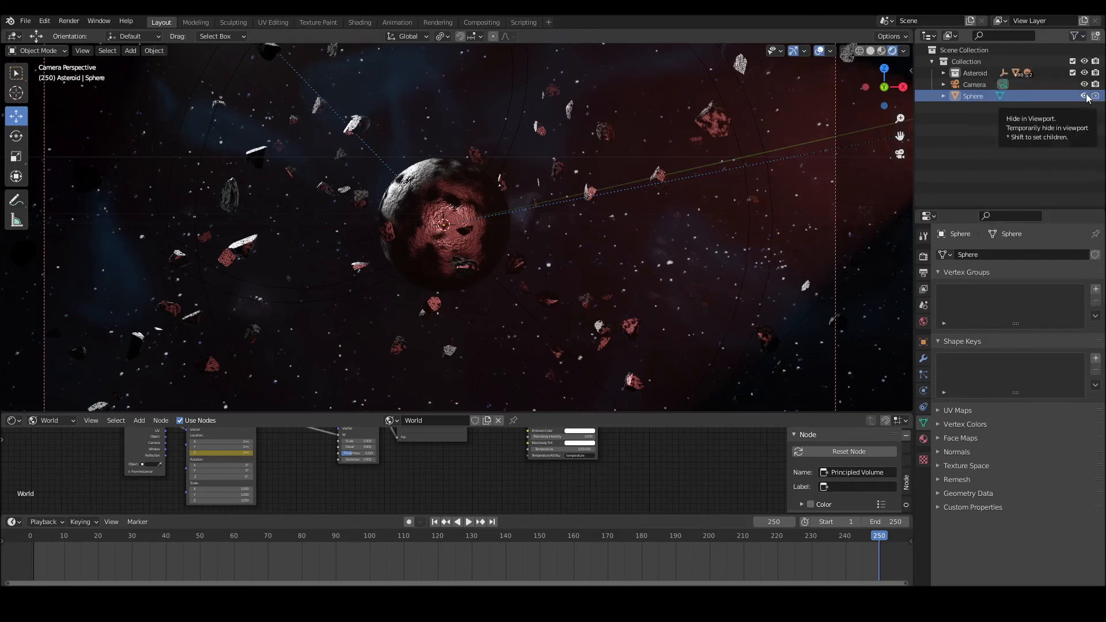
- Hide the Sphere in the viewport, render frame 250 as a still image and close the render window
{"action": "left_click", "coordinate": [1085, 95]}
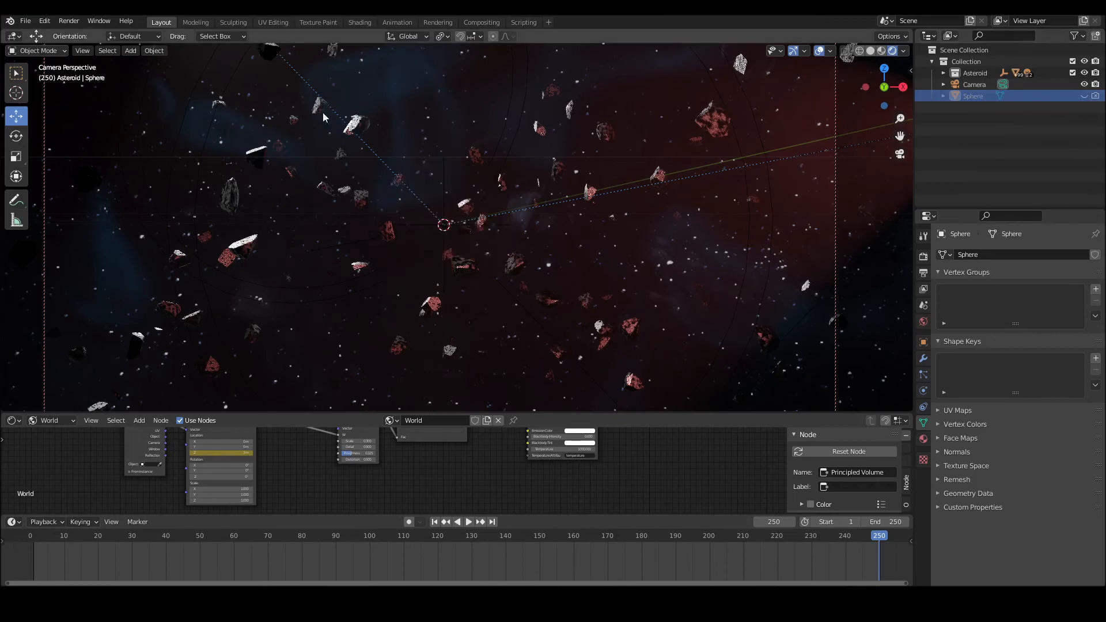
{"action": "left_click", "coordinate": [69, 21]}
{"action": "left_click", "coordinate": [72, 34]}
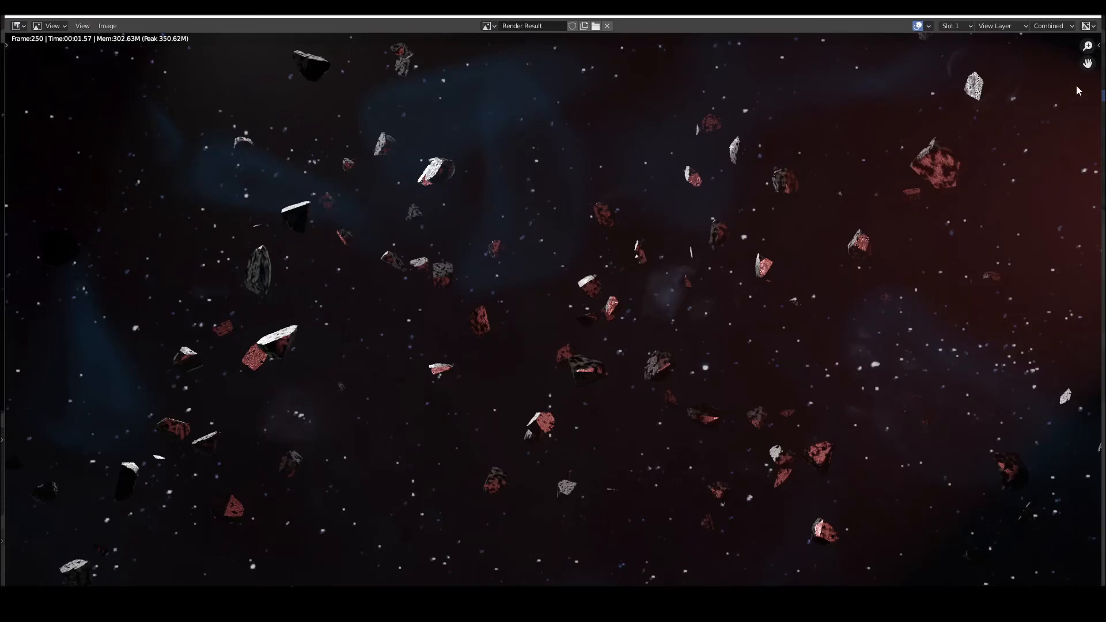
{"action": "left_click", "coordinate": [1089, 15]}
- Enable Bloom with threshold 0.986, radius 4.575 and intensity 0.100
{"action": "left_click", "coordinate": [921, 259]}
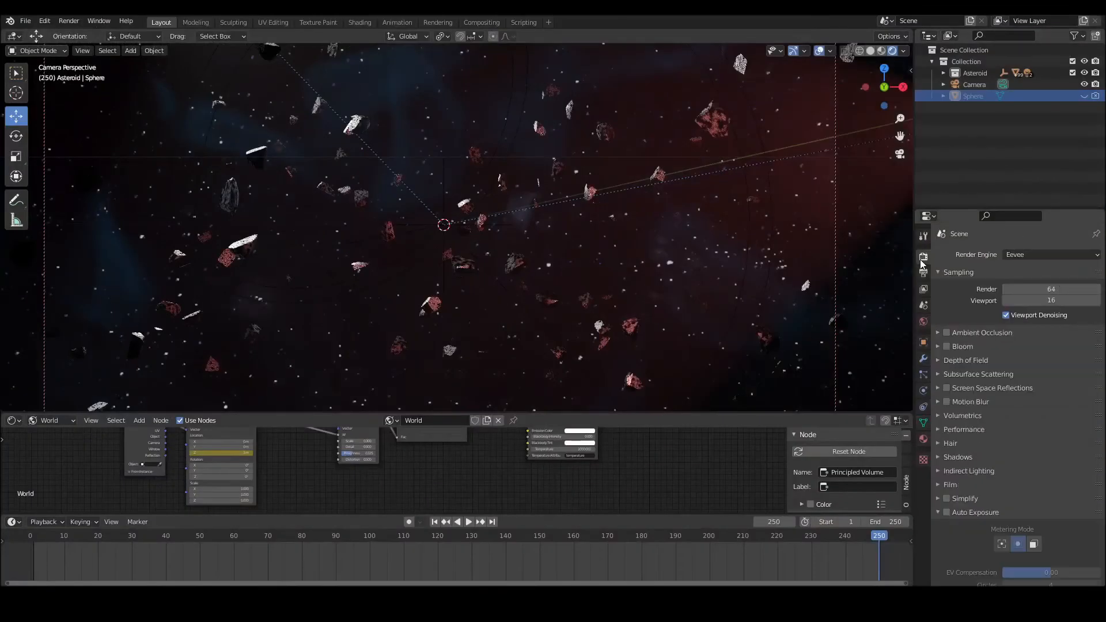
{"action": "left_click", "coordinate": [946, 346]}
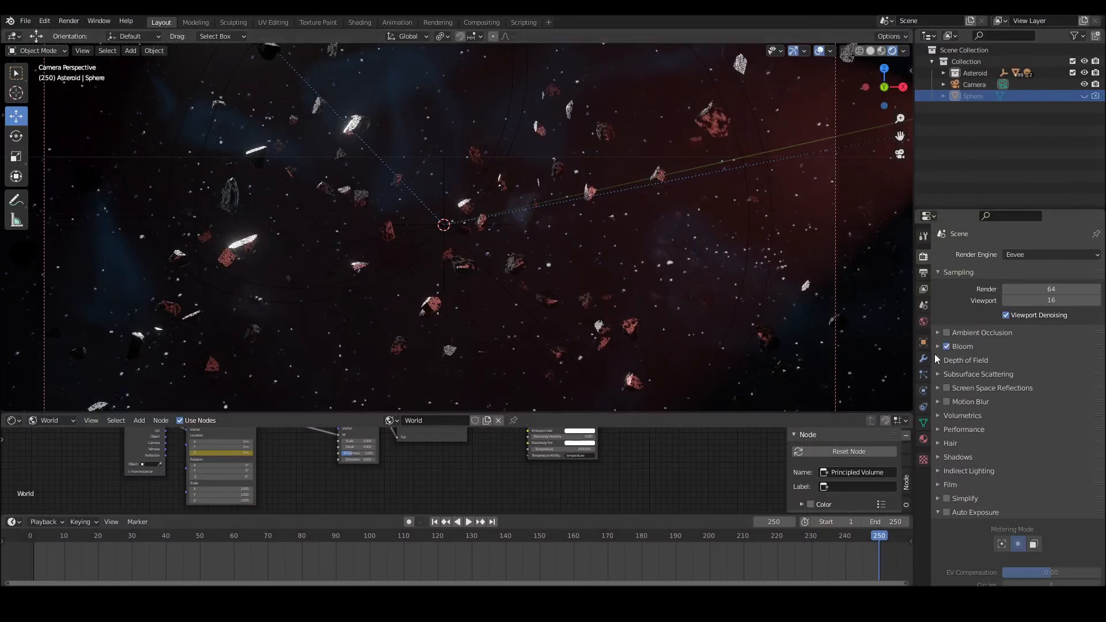
{"action": "left_click", "coordinate": [937, 346]}
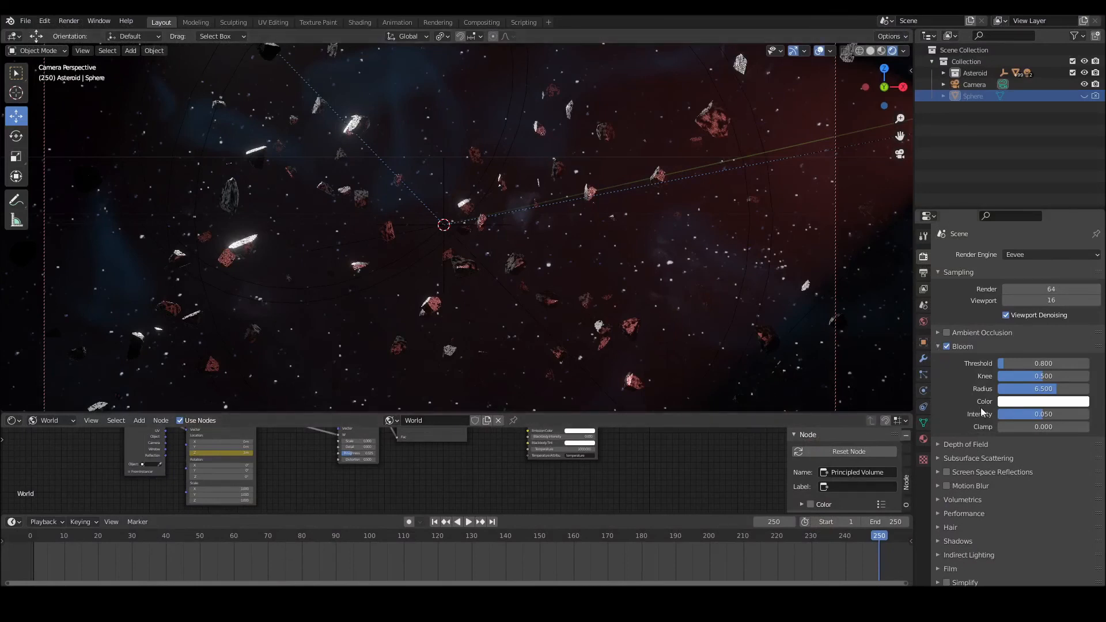
{"action": "left_click_drag", "start_coordinate": [1044, 415], "coordinate": [1049, 364]}
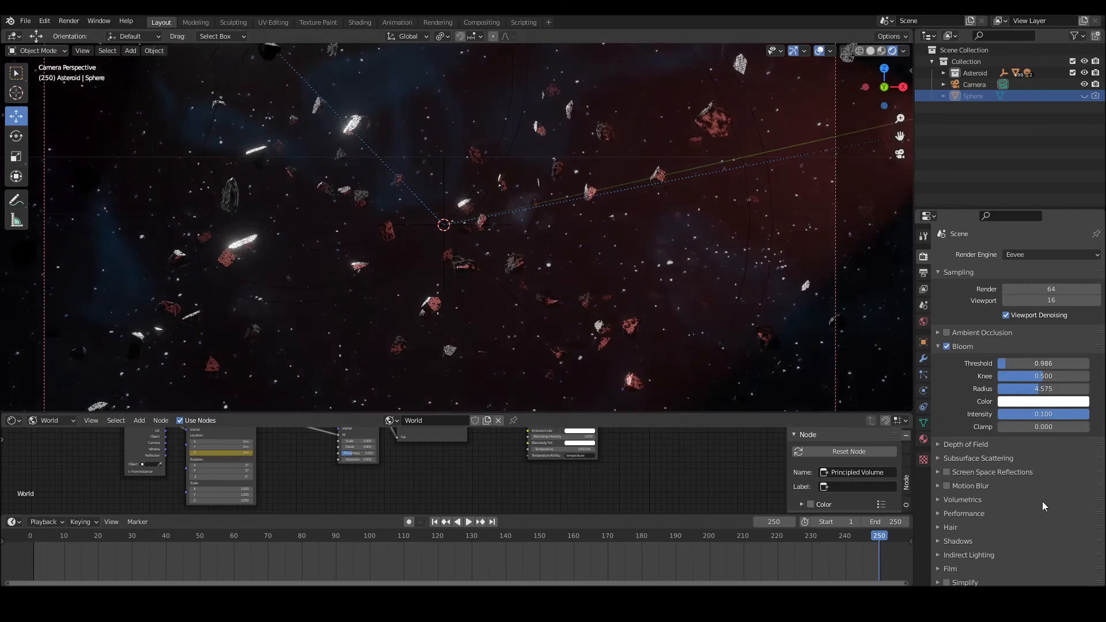
- Set the volumetrics tile size to 4 px and enable volumetric shadows, ambient occlusion and screen space reflections
{"action": "left_click", "coordinate": [943, 501]}
{"action": "scroll", "coordinate": [1019, 495], "scroll_direction": "down", "scroll_amount": 3}
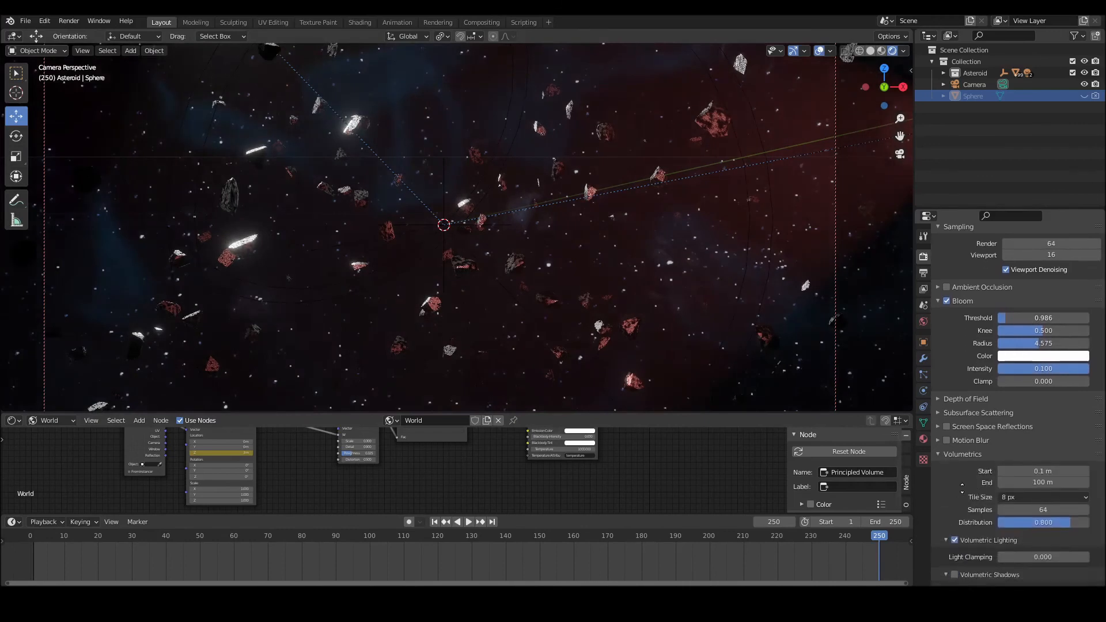
{"action": "left_click", "coordinate": [1043, 467]}
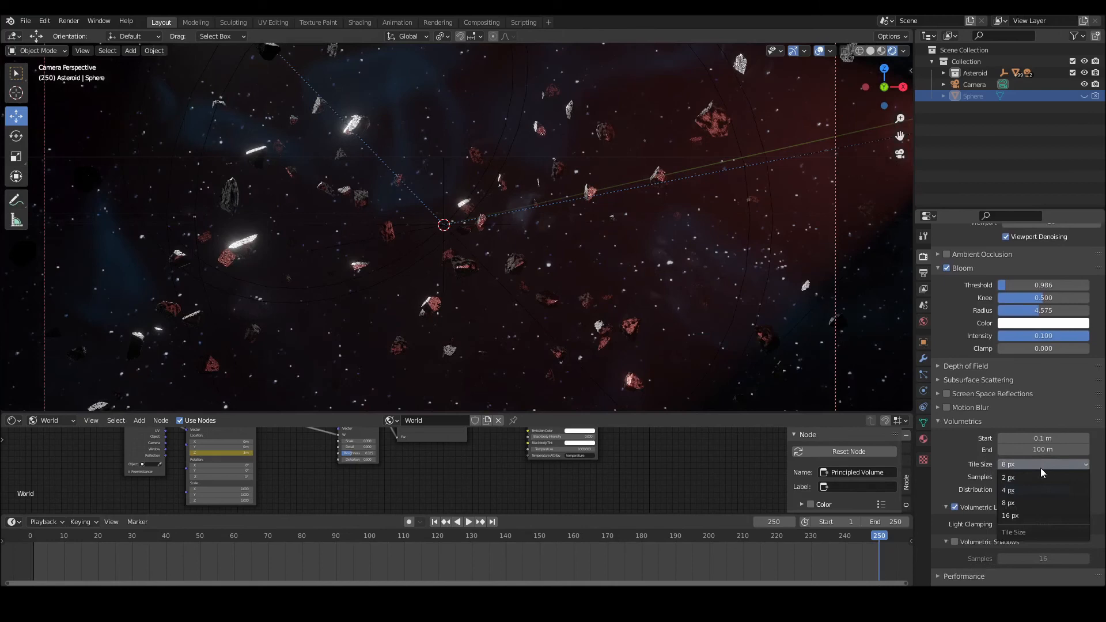
{"action": "left_click", "coordinate": [1013, 490]}
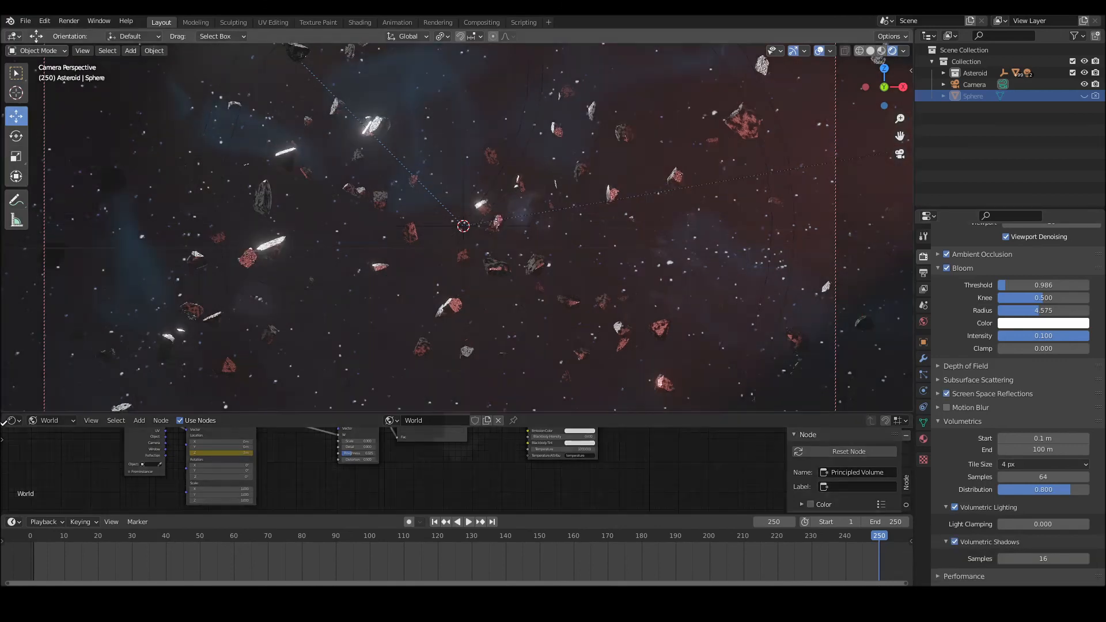
- Replace the node editor with a second 3D viewport outside the camera perspective, with the Camera selected at frame 1
{"action": "left_click_drag", "start_coordinate": [4, 423], "coordinate": [3, 426]}
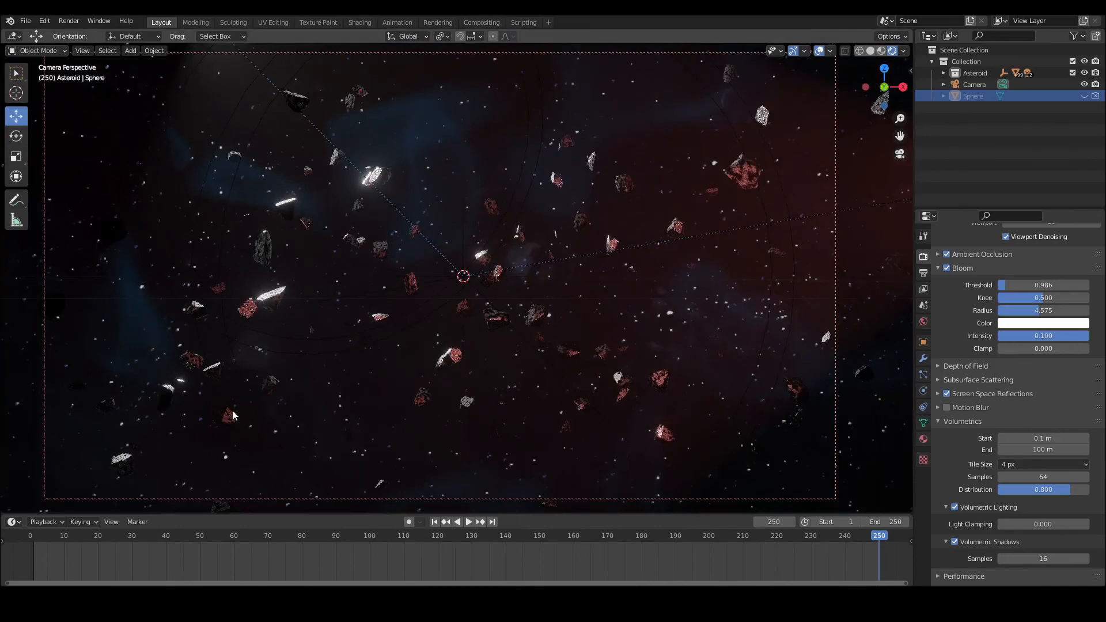
{"action": "left_click", "coordinate": [434, 521]}
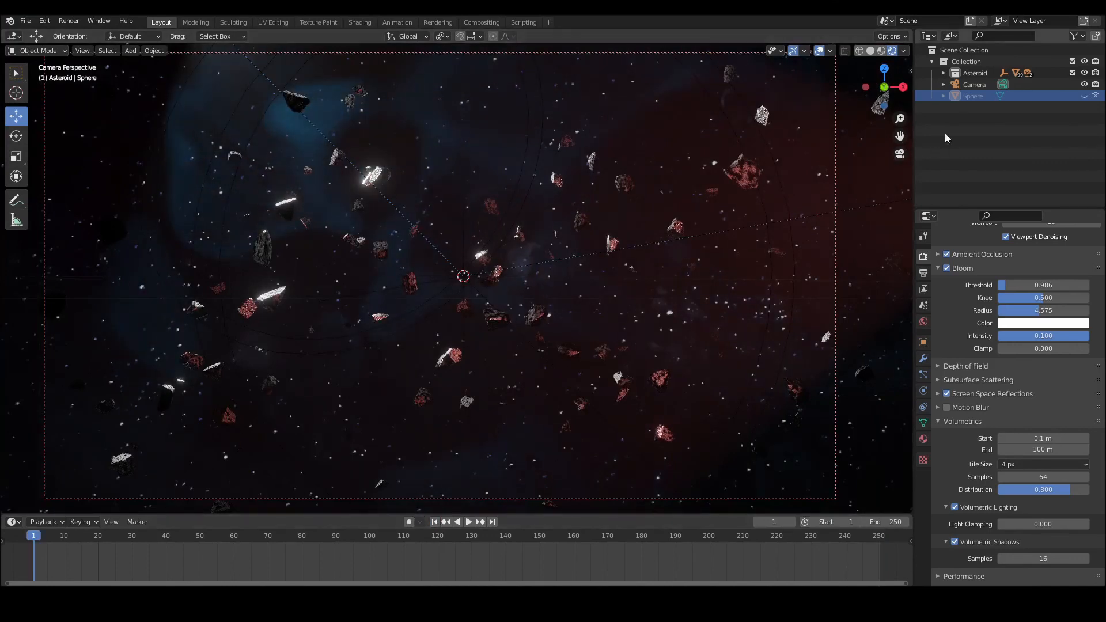
{"action": "left_click", "coordinate": [966, 85]}
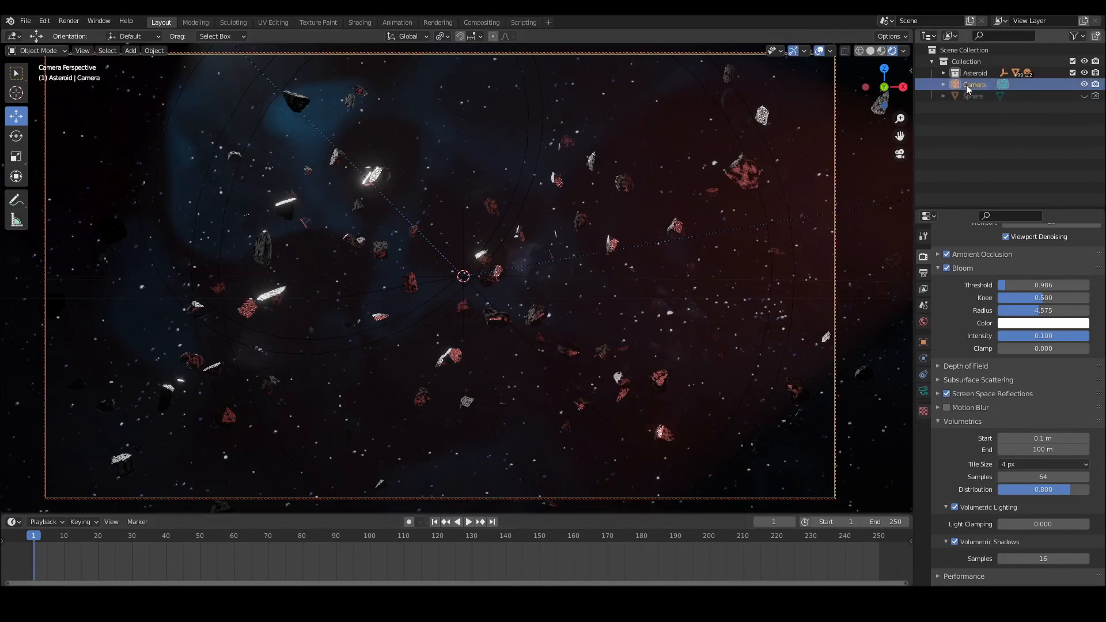
{"action": "left_click", "coordinate": [922, 342]}
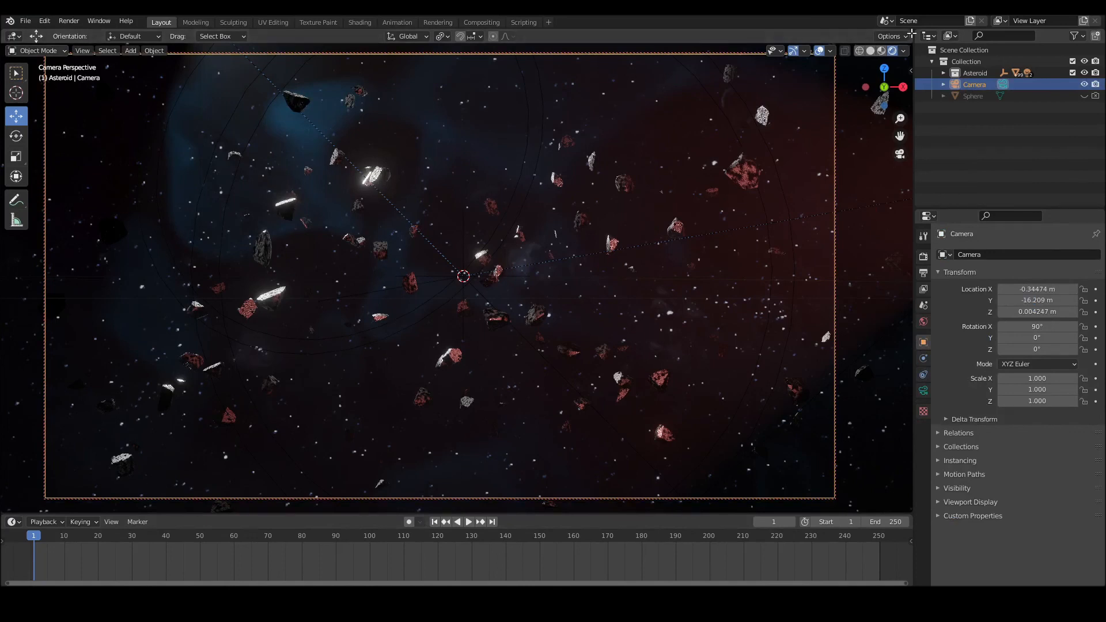
{"action": "left_click_drag", "start_coordinate": [871, 45], "coordinate": [567, 88]}
{"action": "left_click", "coordinate": [899, 154]}
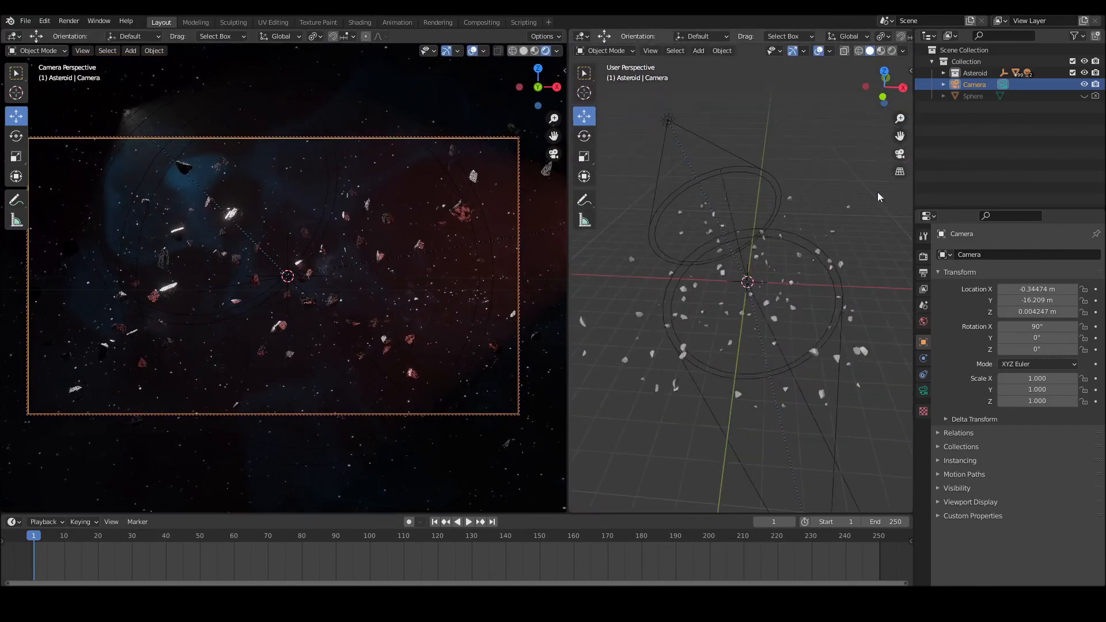
- Move the camera to about X 0.49 m, Y -13.78 m and keyframe its location and rotation at frame 1
{"action": "left_click_drag", "start_coordinate": [883, 86], "coordinate": [841, 245]}
{"action": "scroll", "coordinate": [841, 249], "scroll_direction": "down", "scroll_amount": 2}
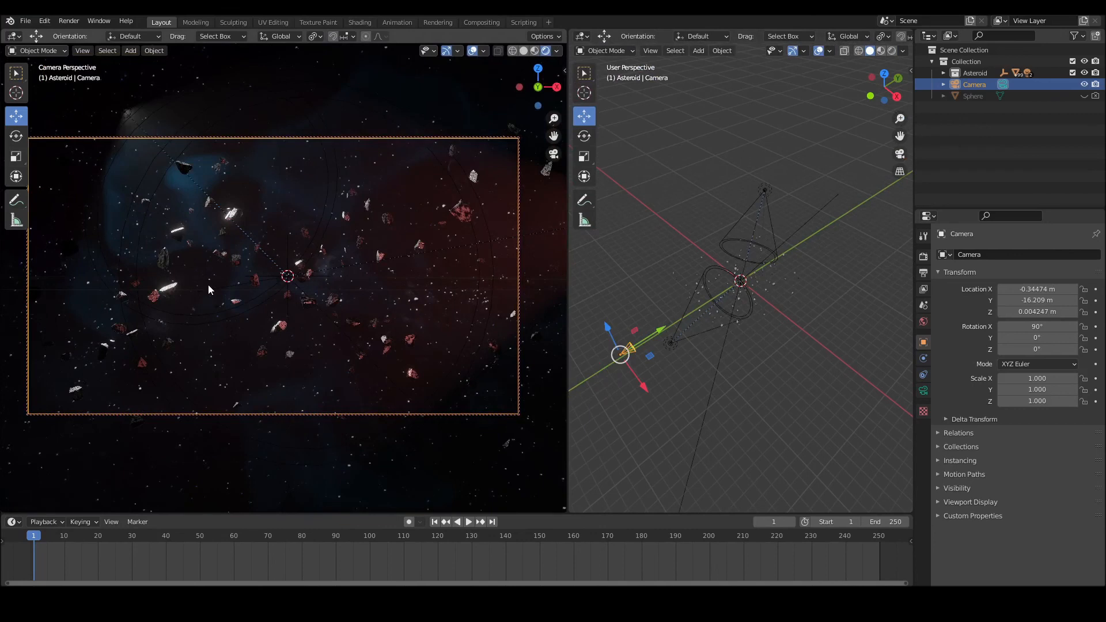
{"action": "left_click_drag", "start_coordinate": [657, 331], "coordinate": [716, 388]}
{"action": "left_click", "coordinate": [669, 343]}
{"action": "left_click", "coordinate": [653, 341]}
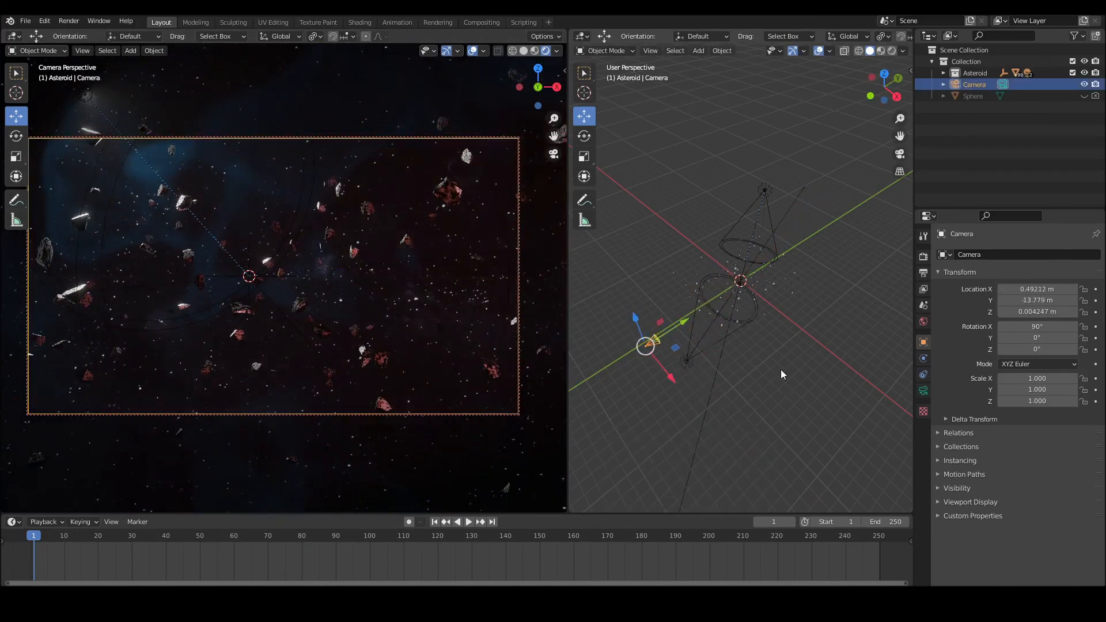
{"action": "key", "text": "i"}
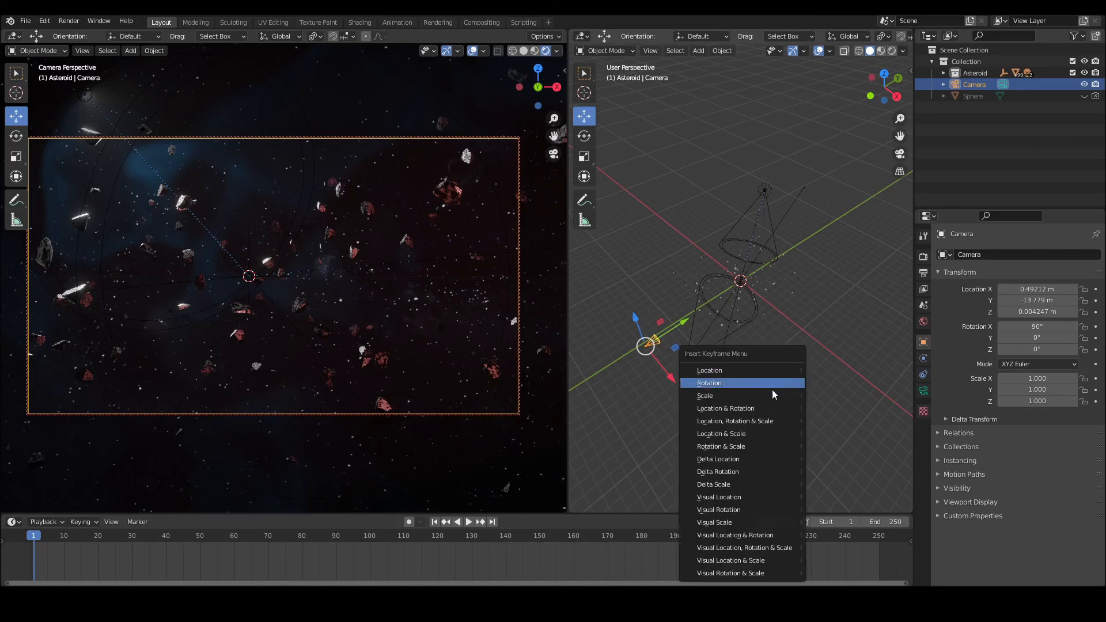
{"action": "left_click", "coordinate": [761, 407]}
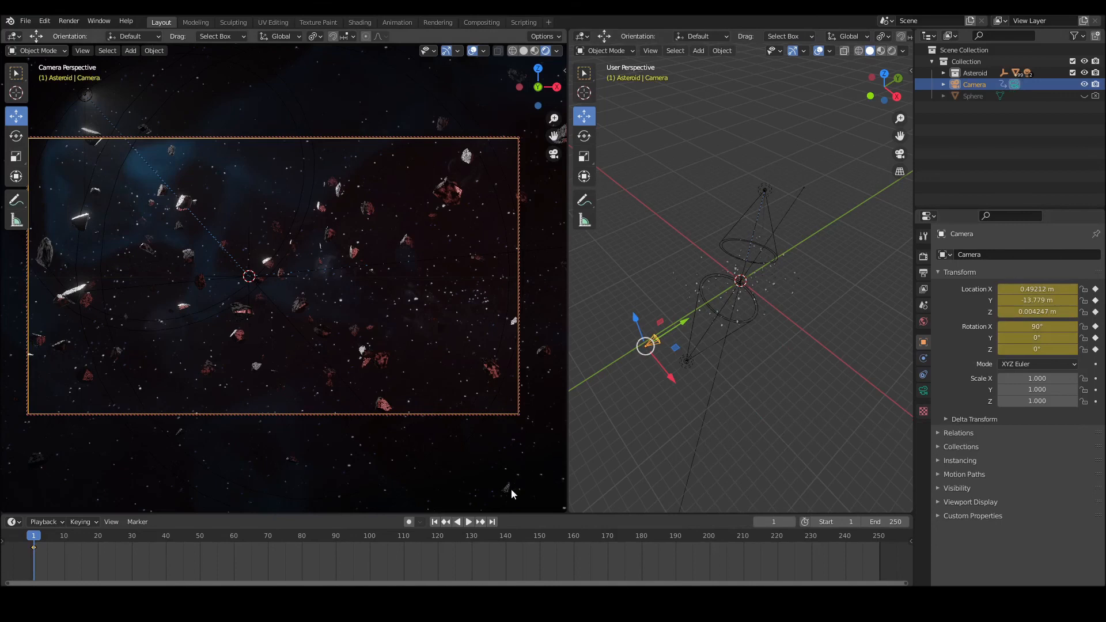
- Record an automatic keyframe at frame 250 with the camera moved about 17.7 m forward along Y through the asteroids
{"action": "left_click", "coordinate": [491, 522]}
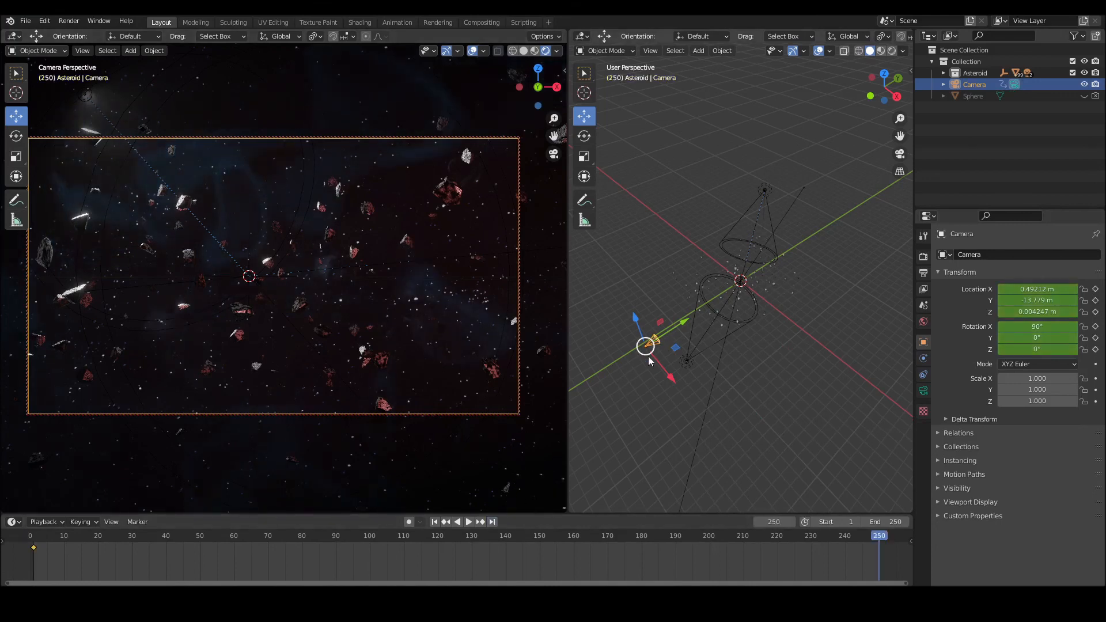
{"action": "left_click", "coordinate": [409, 523]}
{"action": "key", "text": "g"}
{"action": "key", "text": "y"}
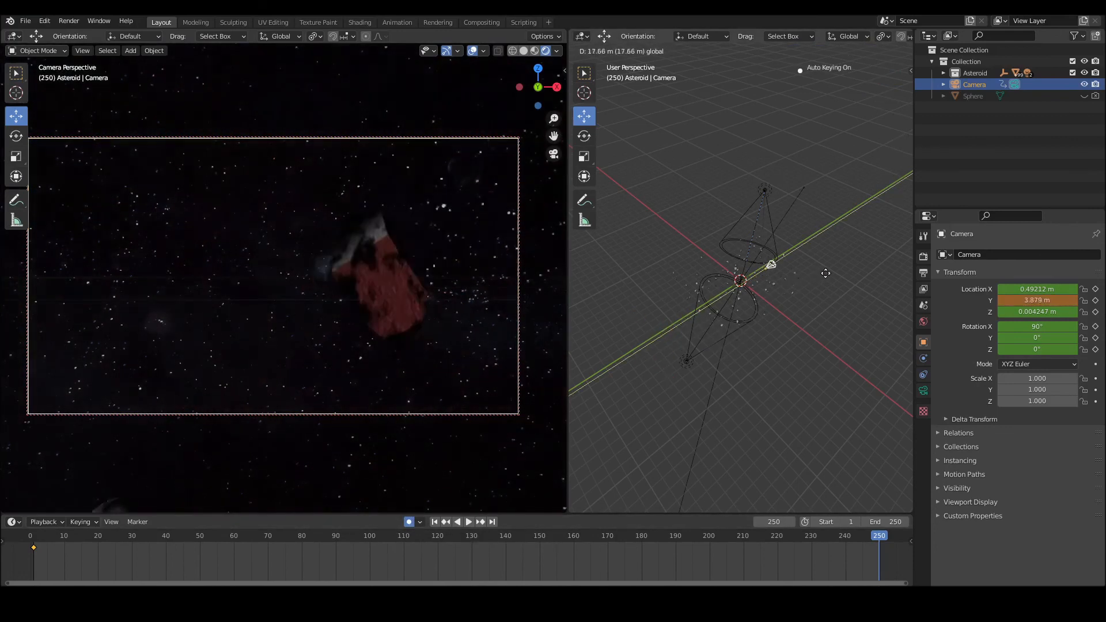
{"action": "left_click", "coordinate": [825, 273]}
- Play back the camera animation from frame 1 to check the flight through the asteroid field
{"action": "left_click", "coordinate": [434, 522]}
{"action": "left_click", "coordinate": [470, 523]}
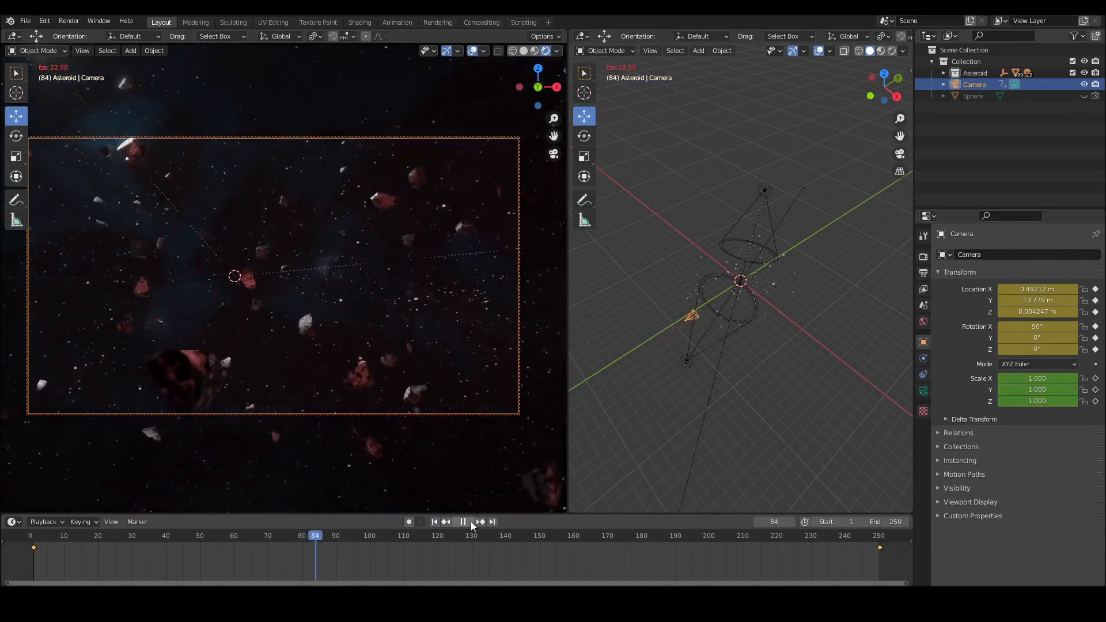
{"action": "key", "text": "Escape"}
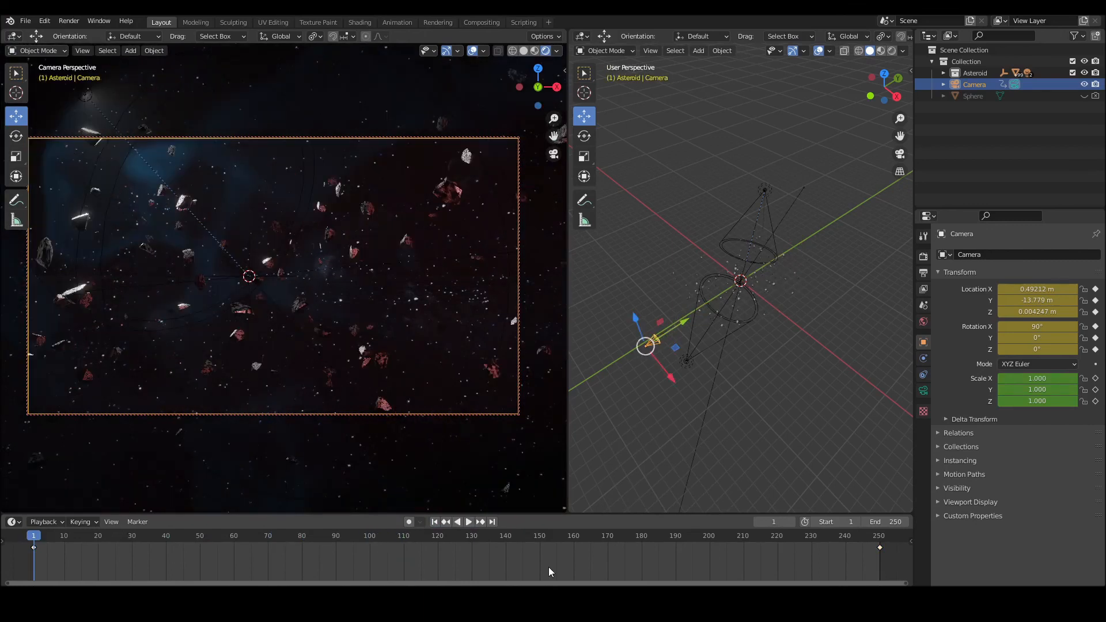
- Set the output frame rate to 25 fps
{"action": "left_click", "coordinate": [922, 258]}
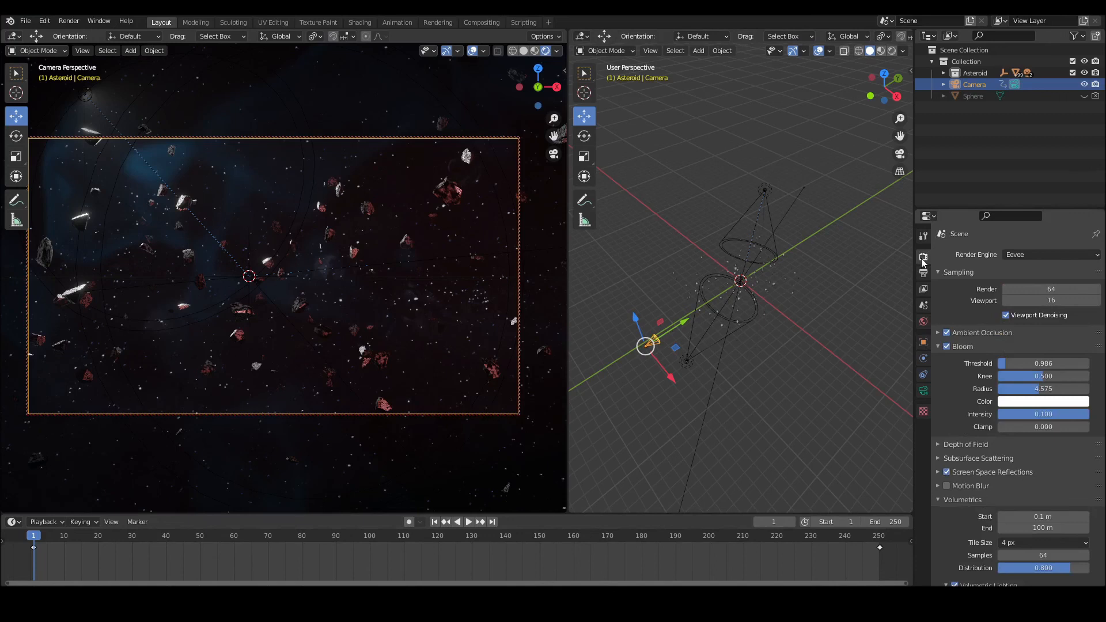
{"action": "left_click", "coordinate": [923, 273]}
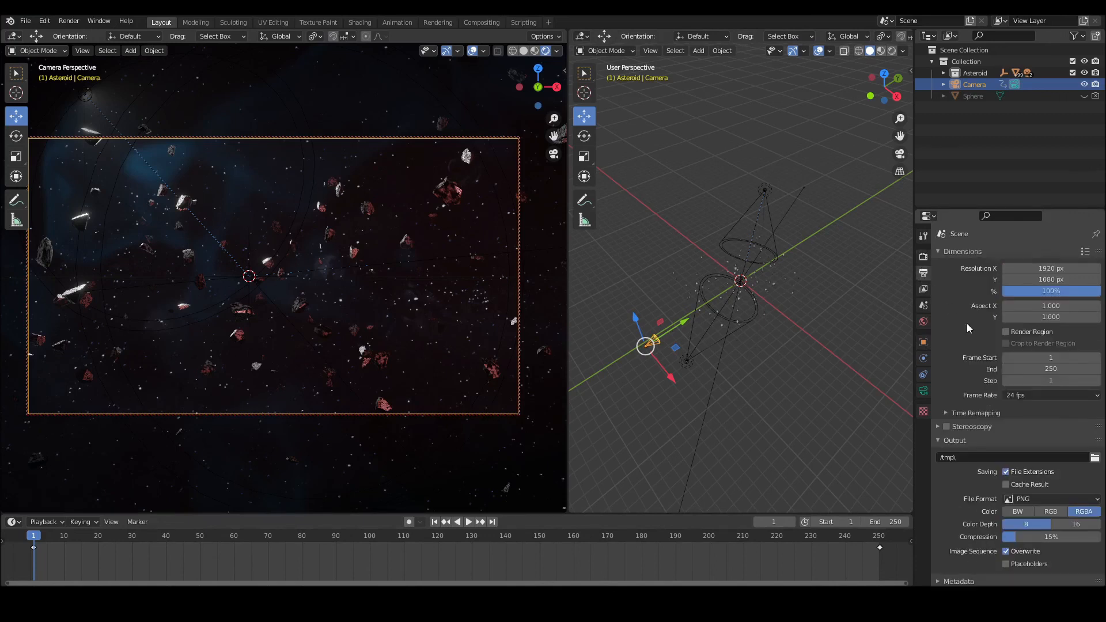
{"action": "left_click", "coordinate": [1049, 396]}
{"action": "left_click", "coordinate": [1041, 436]}
- Set the output path to "Asteroid tutorial" in the Downloads folder and the file format to FFmpeg video
{"action": "left_click", "coordinate": [1095, 457]}
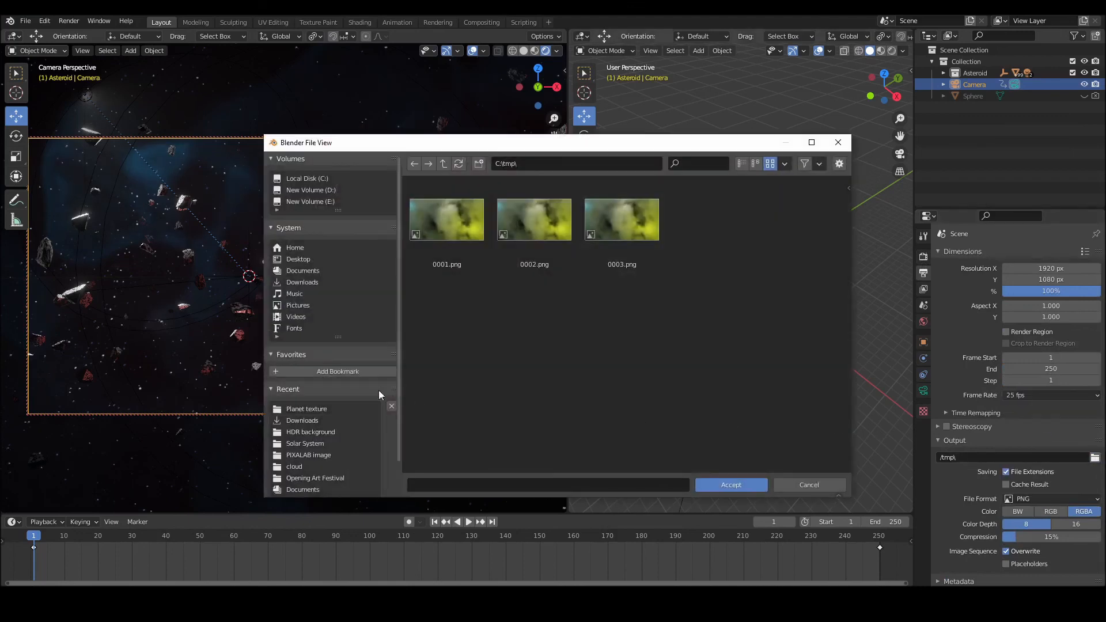
{"action": "left_click", "coordinate": [709, 484]}
{"action": "left_click", "coordinate": [1031, 498]}
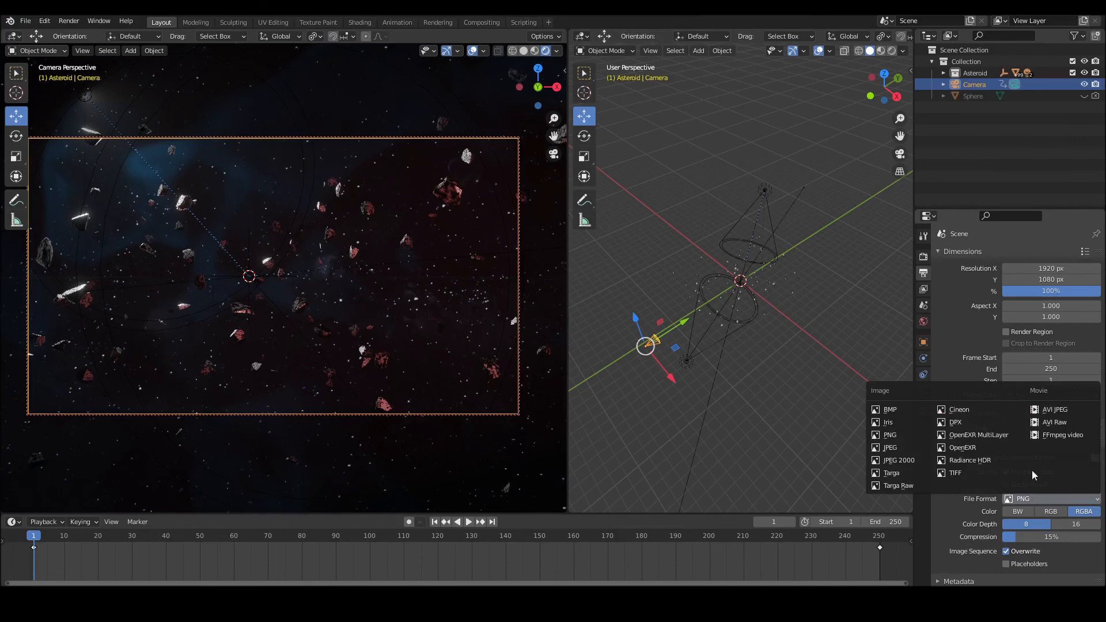
{"action": "left_click", "coordinate": [1057, 437]}
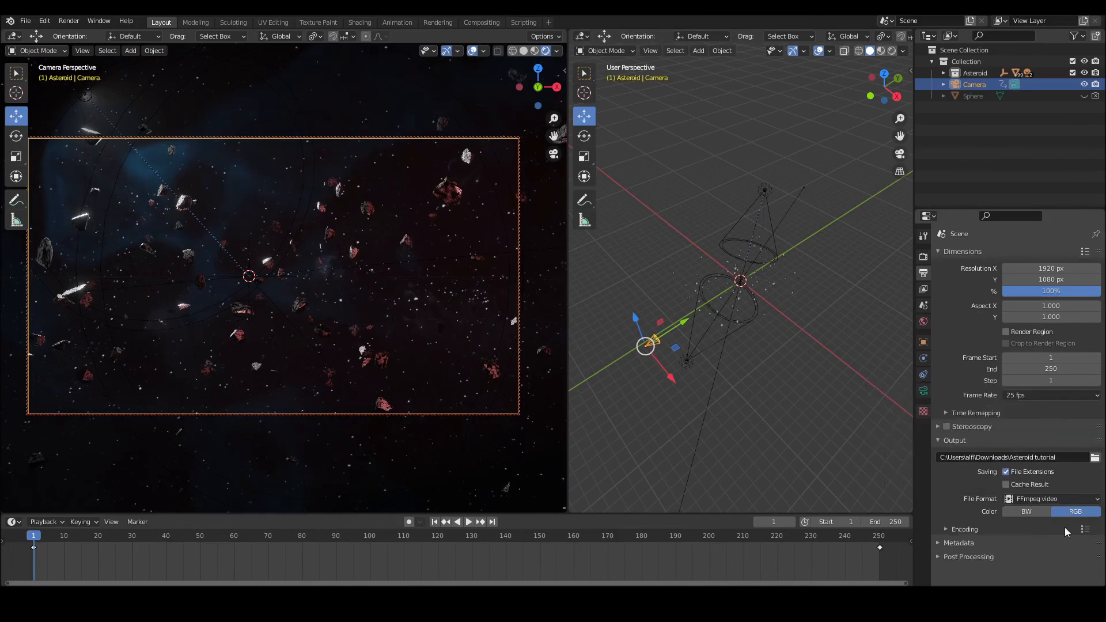
- Apply the "h264 in MP4" encoding preset and render the animation
{"action": "left_click", "coordinate": [1085, 529]}
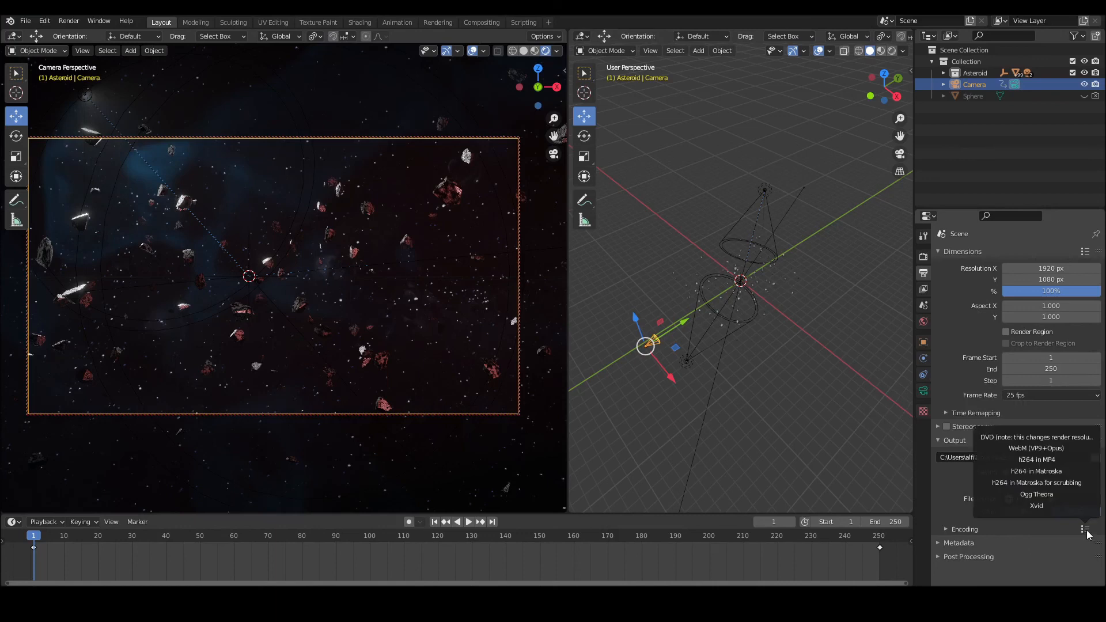
{"action": "left_click", "coordinate": [1043, 460]}
{"action": "left_click", "coordinate": [960, 527]}
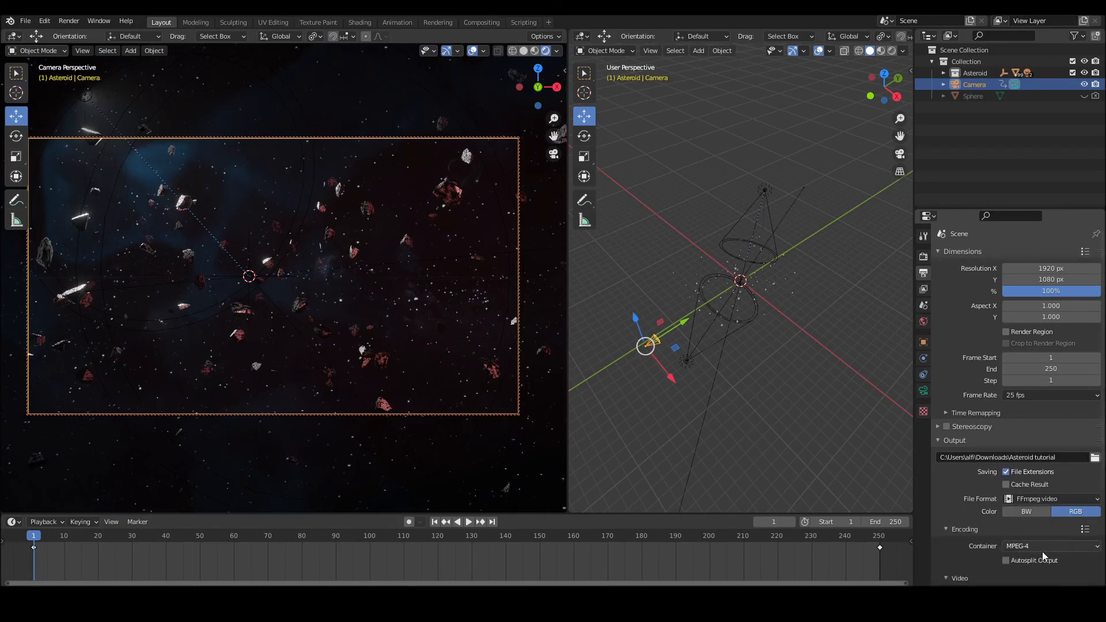
{"action": "scroll", "coordinate": [1008, 558], "scroll_direction": "down", "scroll_amount": 4}
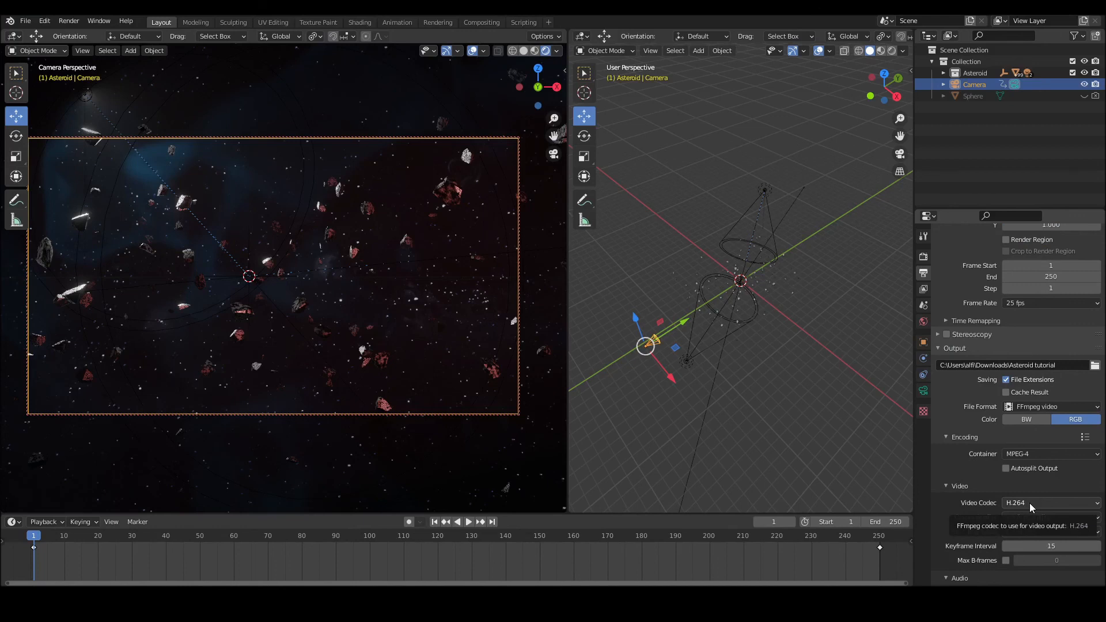
{"action": "left_click", "coordinate": [67, 23]}
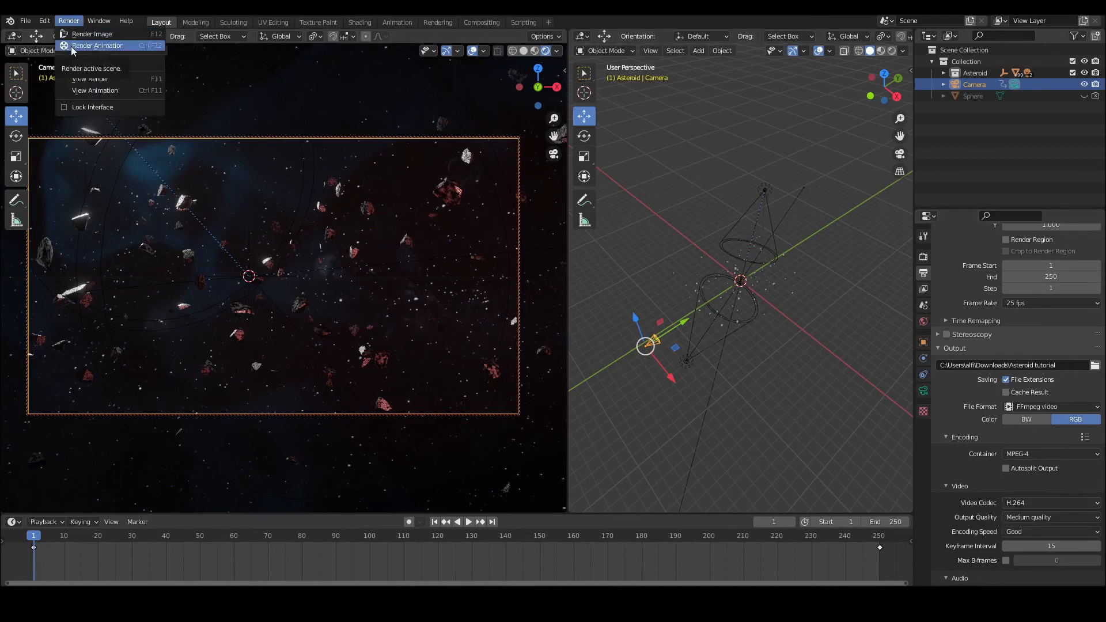
{"action": "left_click", "coordinate": [73, 48]}
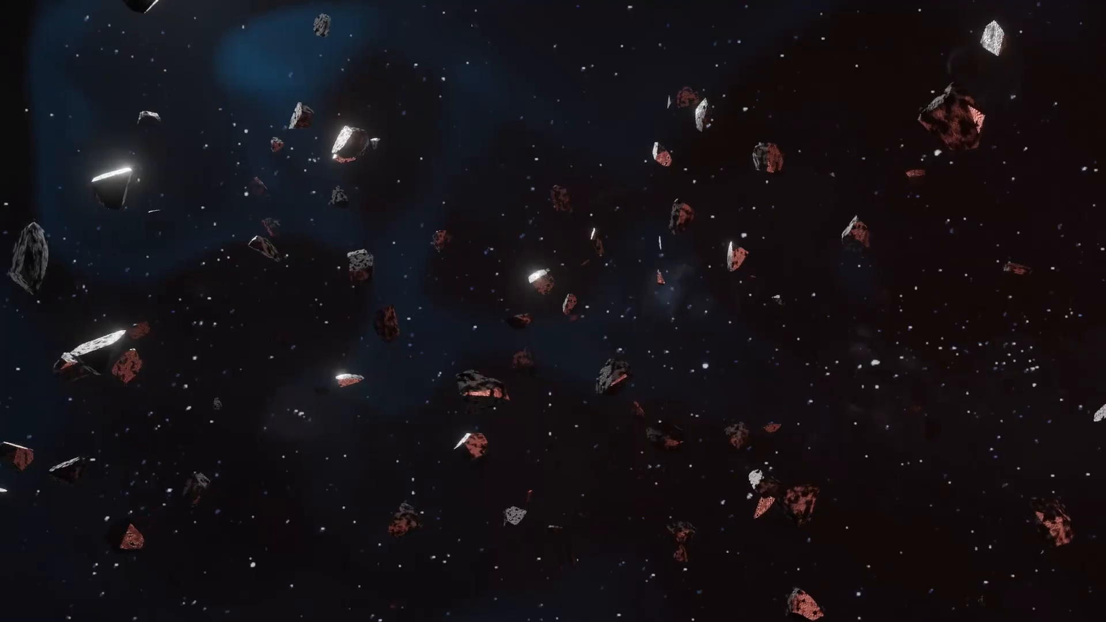